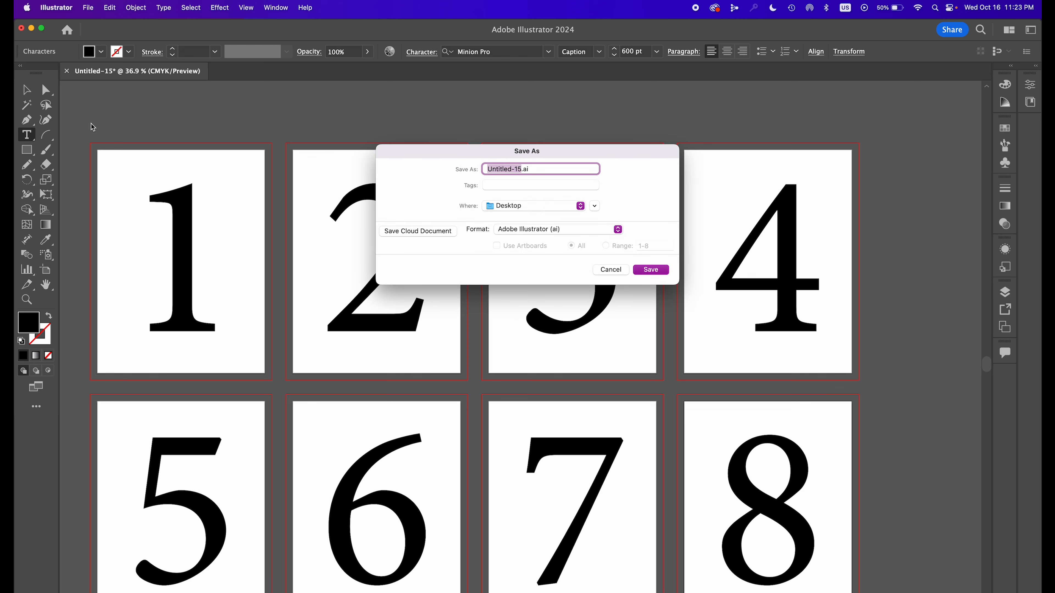
Save the numbers document to the Desktop as numbers 2.ai, keeping the Illustrator 2020 version and PDF compatibility enabled
{"action": "left_click", "coordinate": [595, 206]}
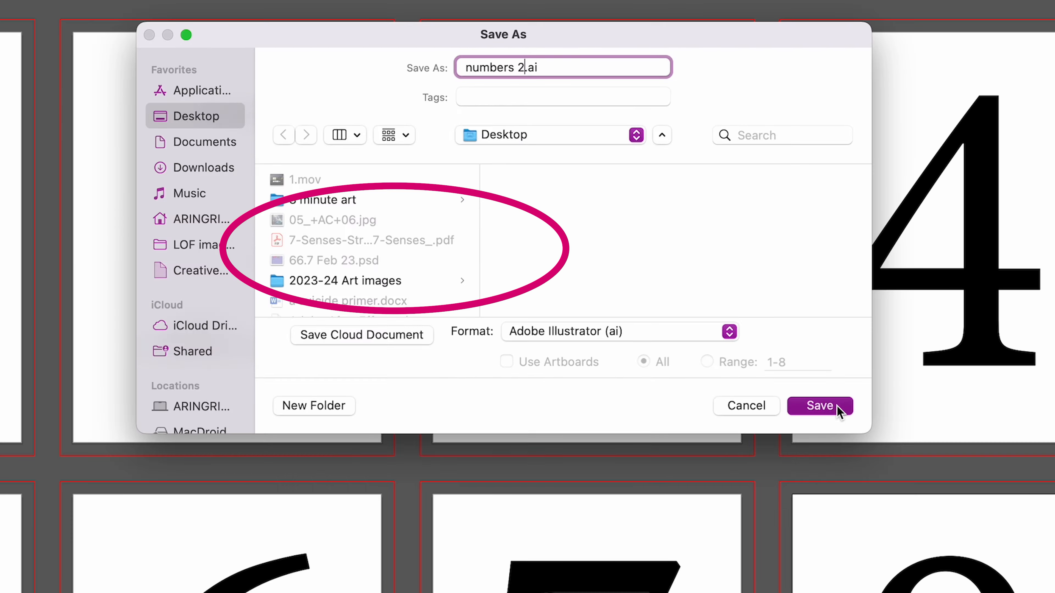
{"action": "left_click", "coordinate": [697, 353]}
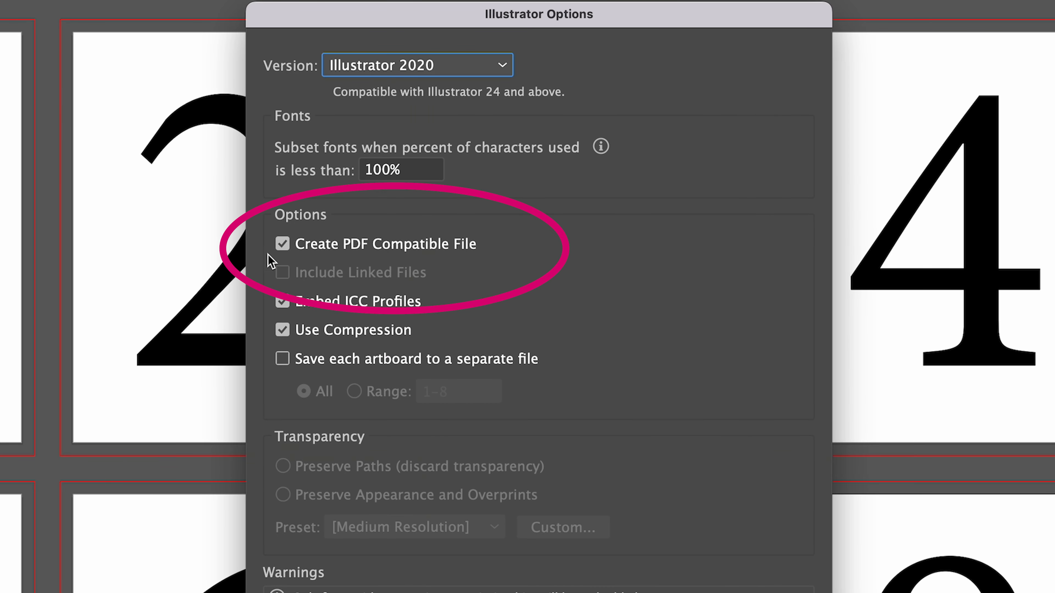
{"action": "left_click", "coordinate": [282, 245]}
{"action": "left_click", "coordinate": [283, 245]}
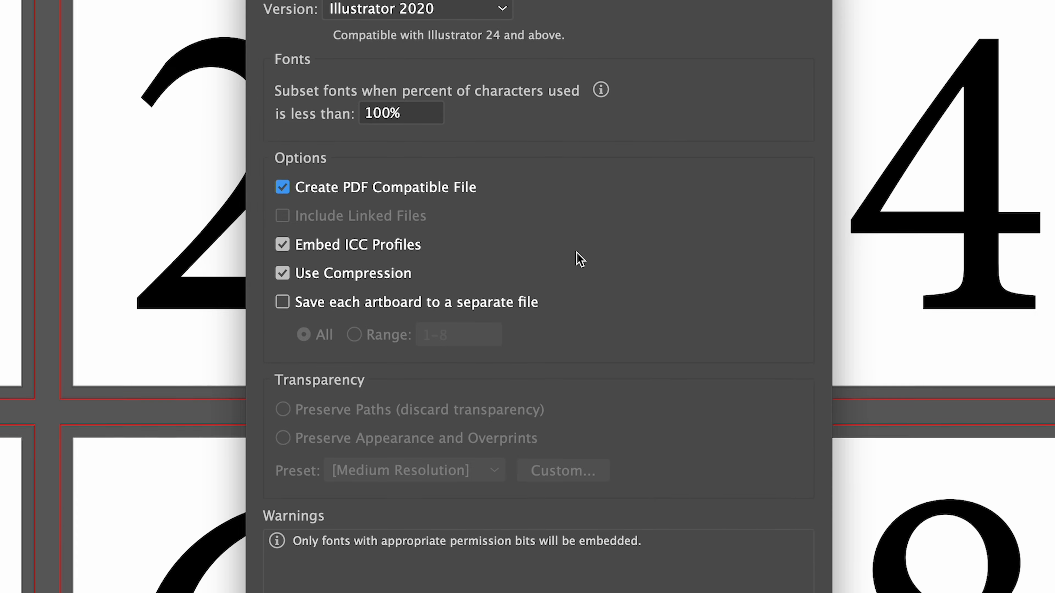
{"action": "left_click", "coordinate": [794, 541]}
Create a new 10 x 10 in document with one artboard, 0 in bleed and CMYK colour
{"action": "left_click", "coordinate": [109, 3]}
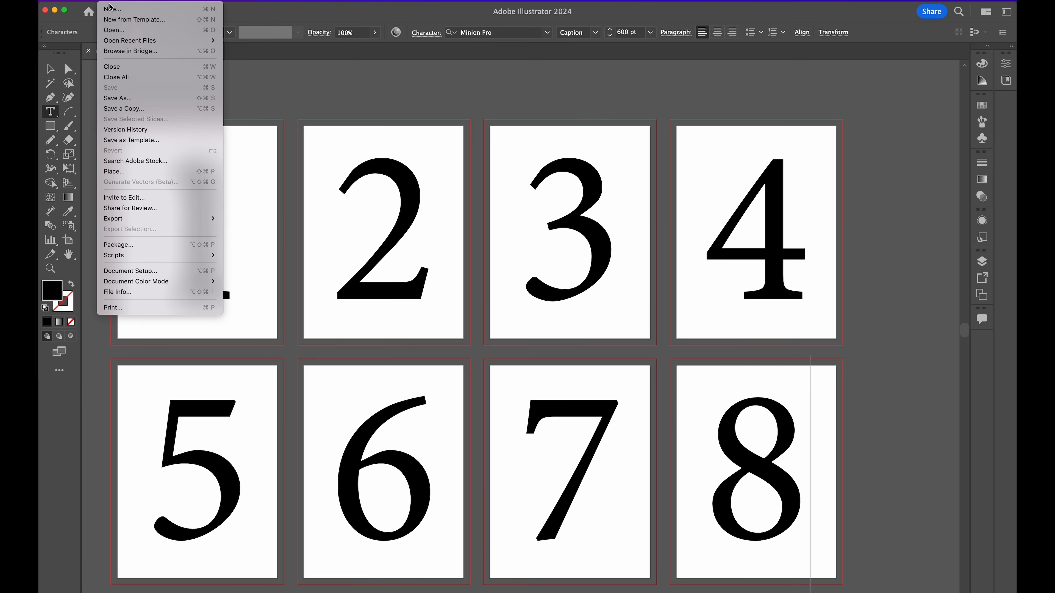
{"action": "left_click", "coordinate": [111, 8]}
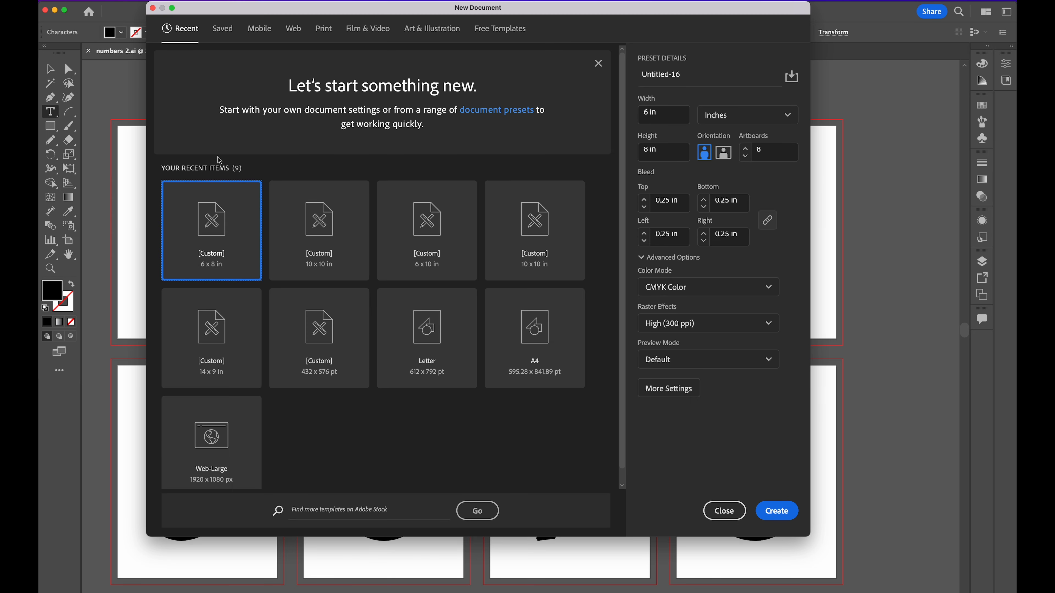
{"action": "left_click", "coordinate": [646, 112]}
{"action": "key", "text": "BackSpace"}
{"action": "type", "text": "10"}
{"action": "left_click", "coordinate": [646, 152]}
{"action": "key", "text": "BackSpace"}
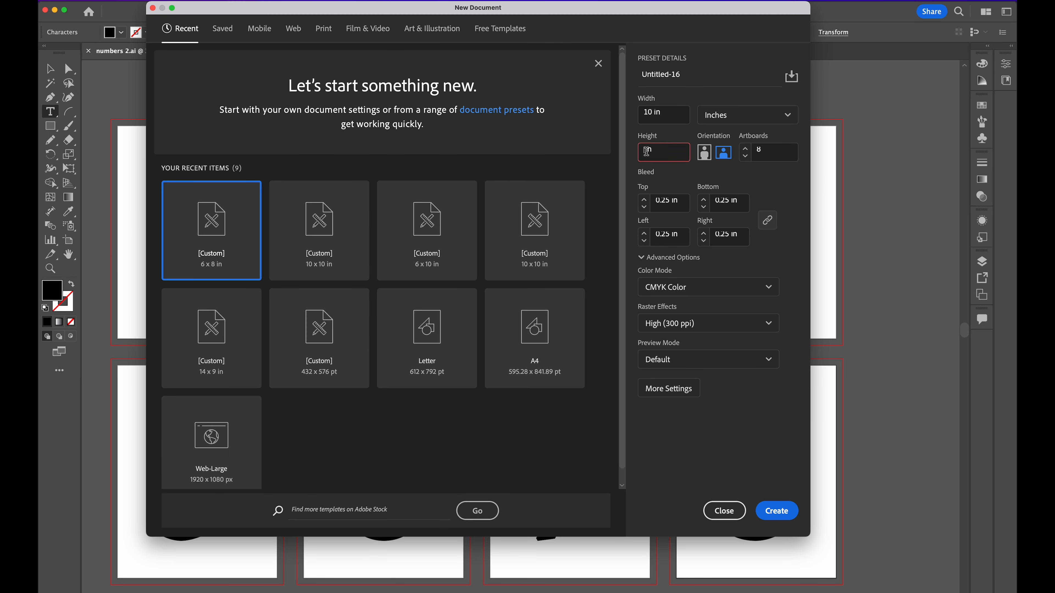
{"action": "left_click", "coordinate": [644, 208]}
{"action": "left_click", "coordinate": [763, 152]}
{"action": "key", "text": "BackSpace"}
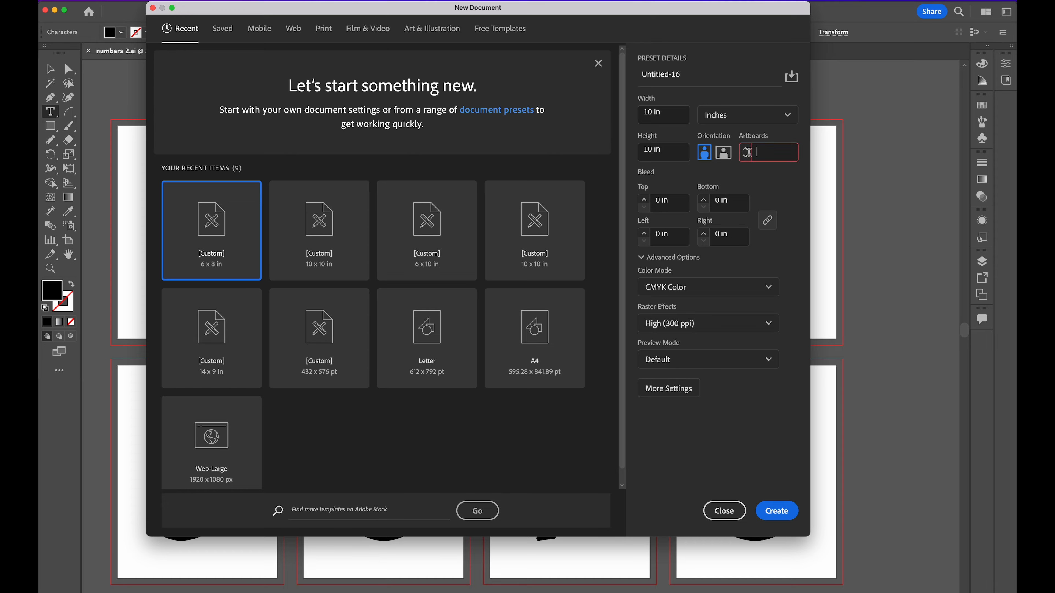
{"action": "type", "text": "1"}
{"action": "left_click", "coordinate": [781, 513]}
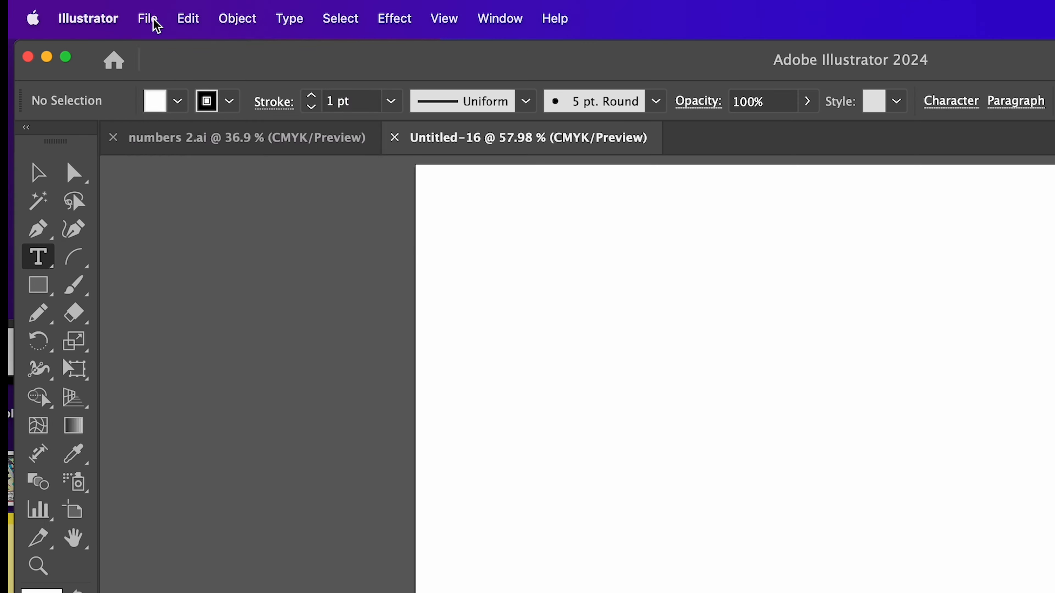
Place the Tom and Jerry image from the Desktop on the artboard, and delete the placed copy
{"action": "left_click", "coordinate": [148, 18]}
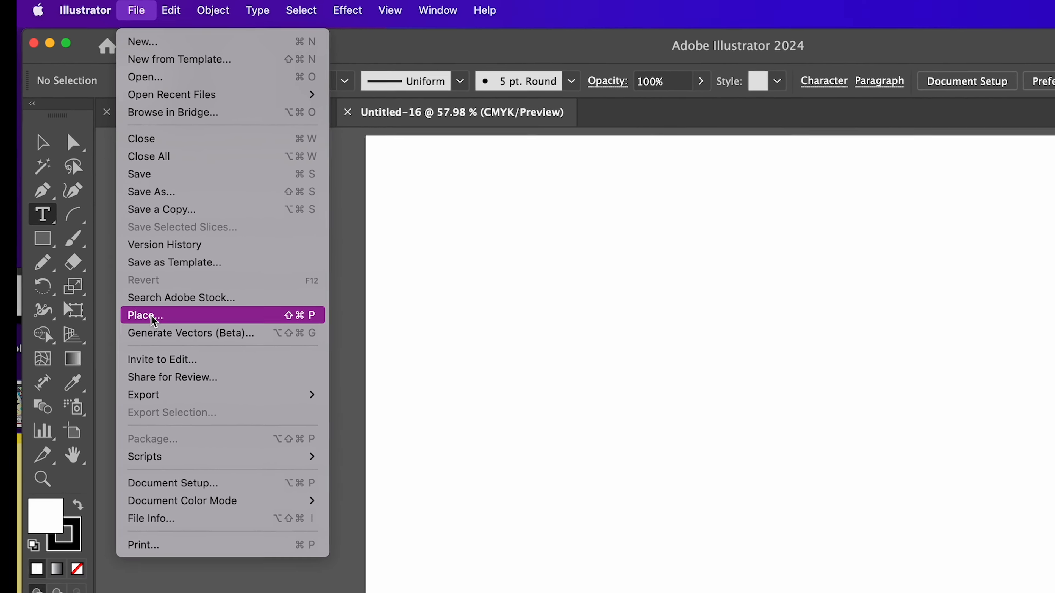
{"action": "left_click", "coordinate": [152, 316]}
{"action": "scroll", "coordinate": [430, 238], "scroll_direction": "down", "scroll_amount": 10}
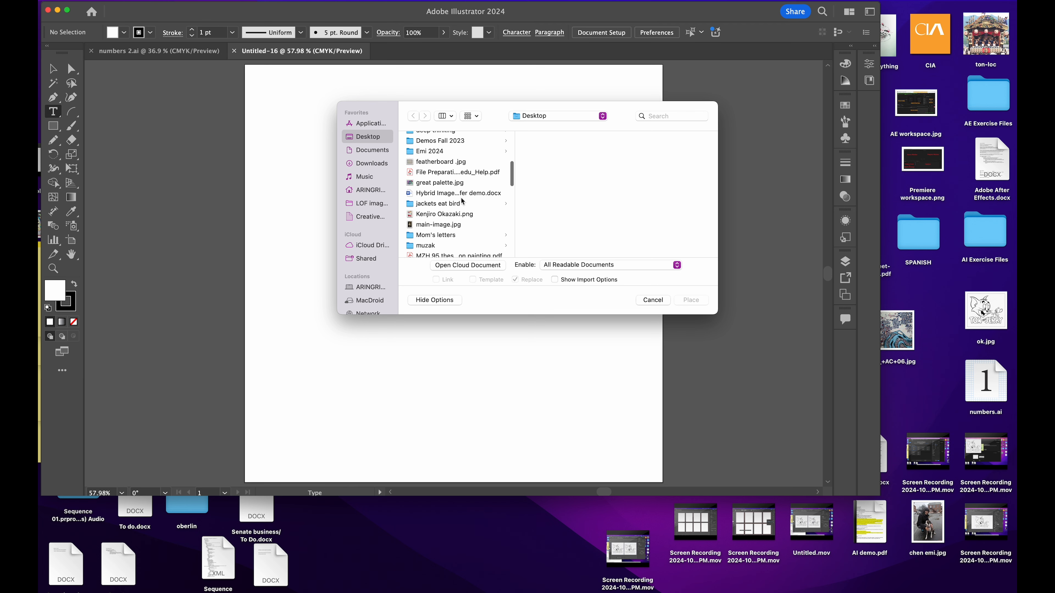
{"action": "left_click", "coordinate": [431, 237]}
{"action": "key", "text": "Return"}
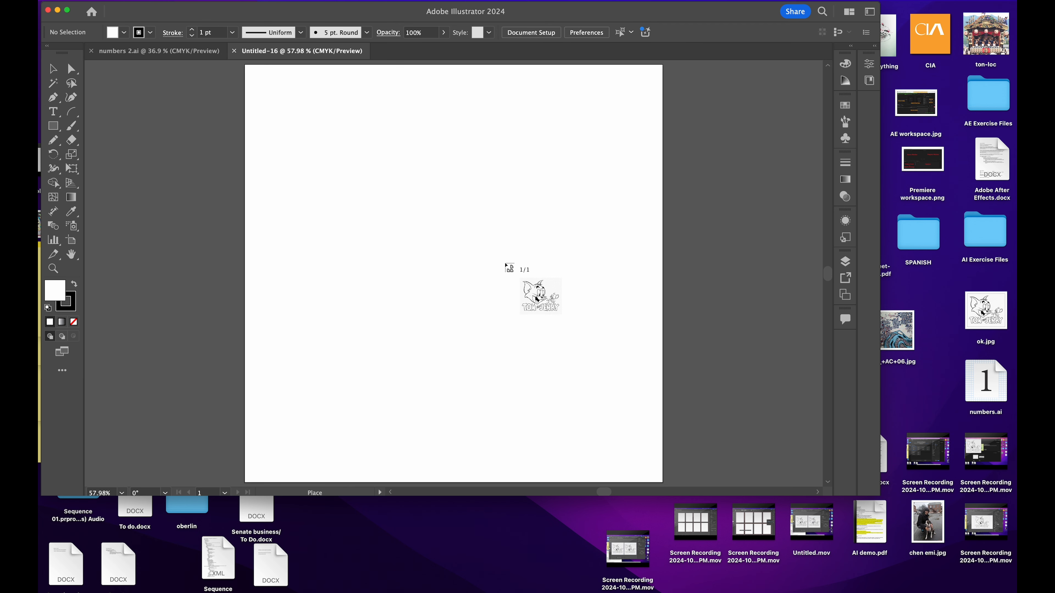
{"action": "left_click", "coordinate": [503, 262]}
{"action": "left_click_drag", "start_coordinate": [573, 300], "coordinate": [311, 133]}
{"action": "key", "text": "Delete"}
Bring ok.jpg from the desktop straight into the document and position it on the artboard
{"action": "left_click_drag", "start_coordinate": [991, 306], "coordinate": [475, 249]}
{"action": "left_click_drag", "start_coordinate": [484, 204], "coordinate": [463, 263]}
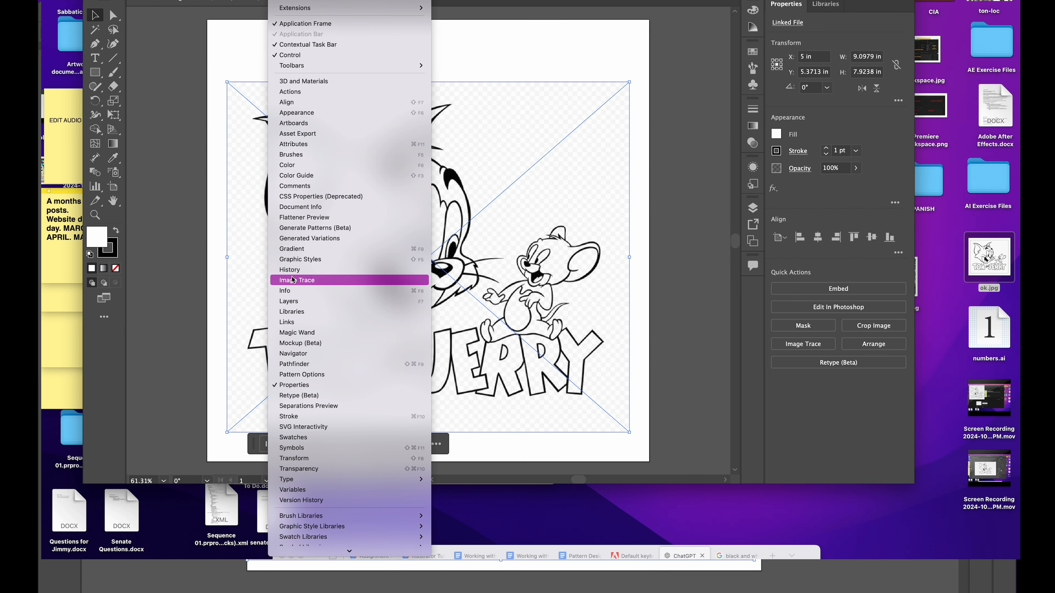
Open the Image Trace settings for the placed image and trace it with the Line Art preset
{"action": "left_click", "coordinate": [292, 279]}
{"action": "mouse_move", "coordinate": [435, 42]}
{"action": "left_mouse_down"}
{"action": "mouse_move", "coordinate": [650, 41]}
{"action": "mouse_move", "coordinate": [679, 27]}
{"action": "left_mouse_up"}
{"action": "left_click", "coordinate": [735, 77]}
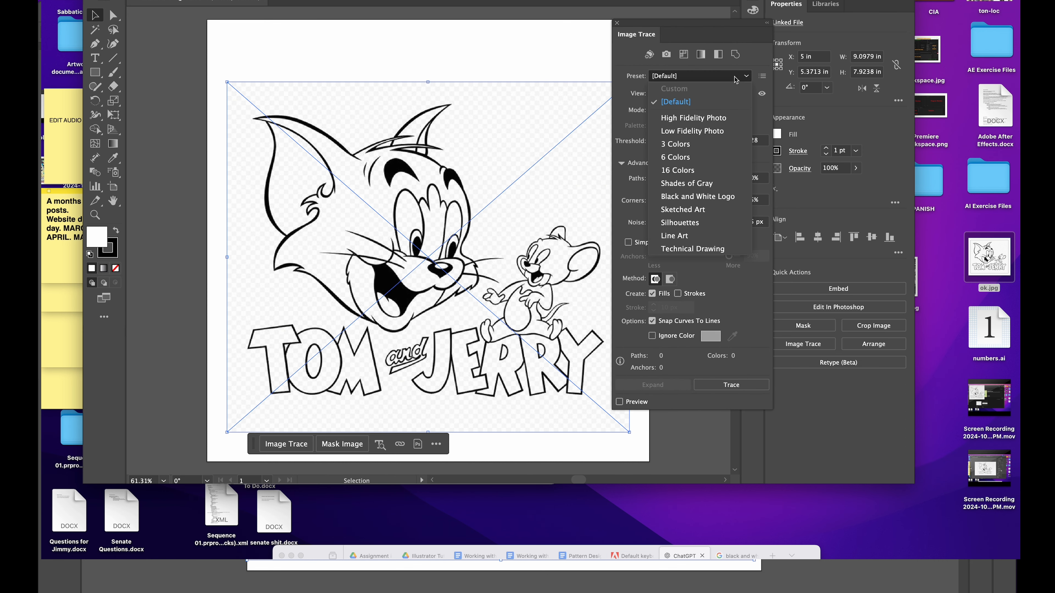
{"action": "left_click", "coordinate": [671, 236]}
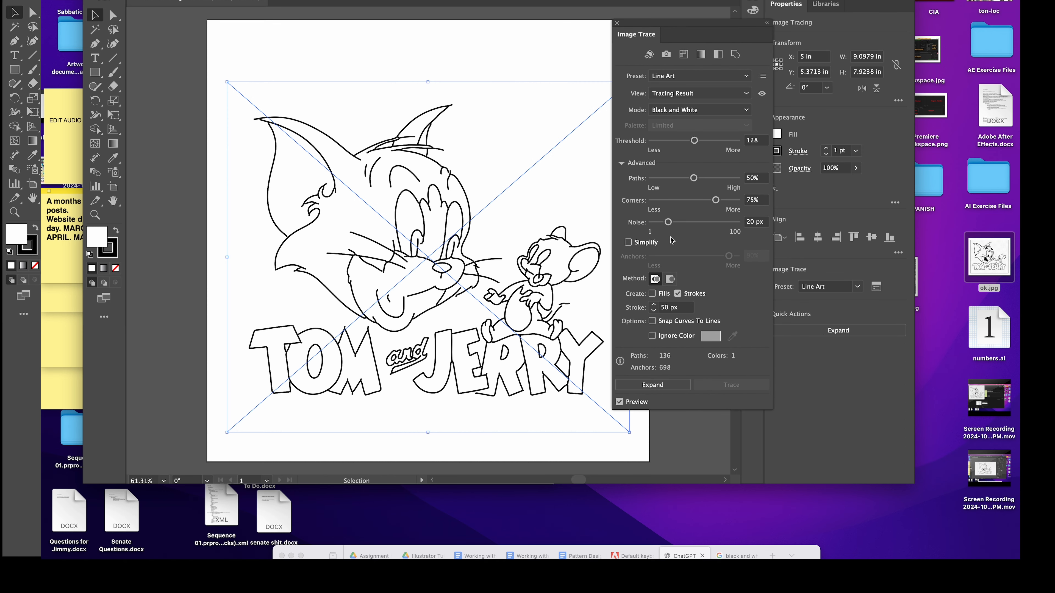
Try the Silhouettes and Technical Drawing presets on the trace, and return it to the Default preset
{"action": "left_click", "coordinate": [715, 77]}
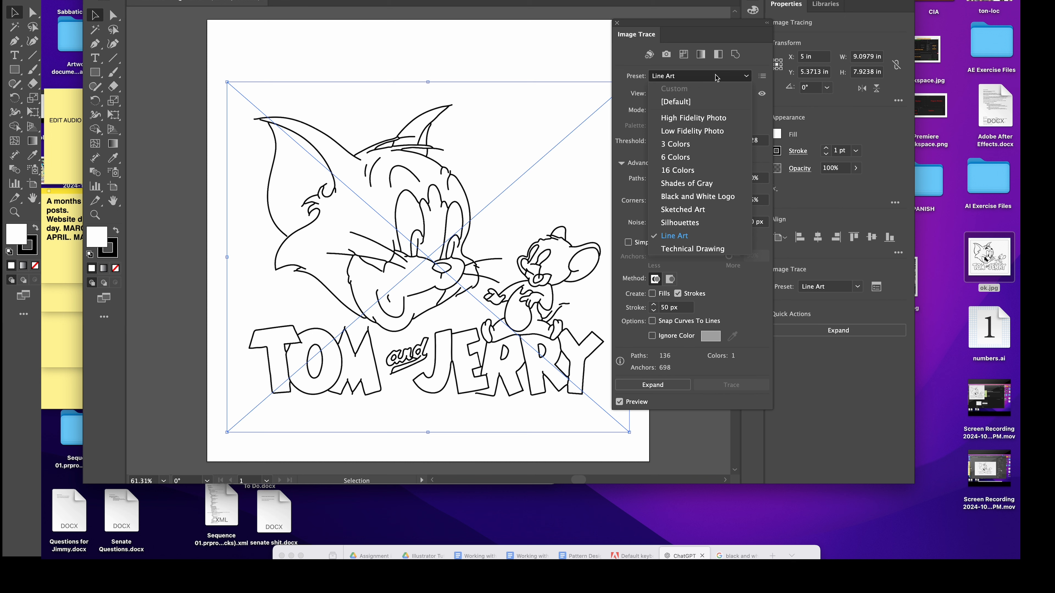
{"action": "left_click", "coordinate": [680, 222]}
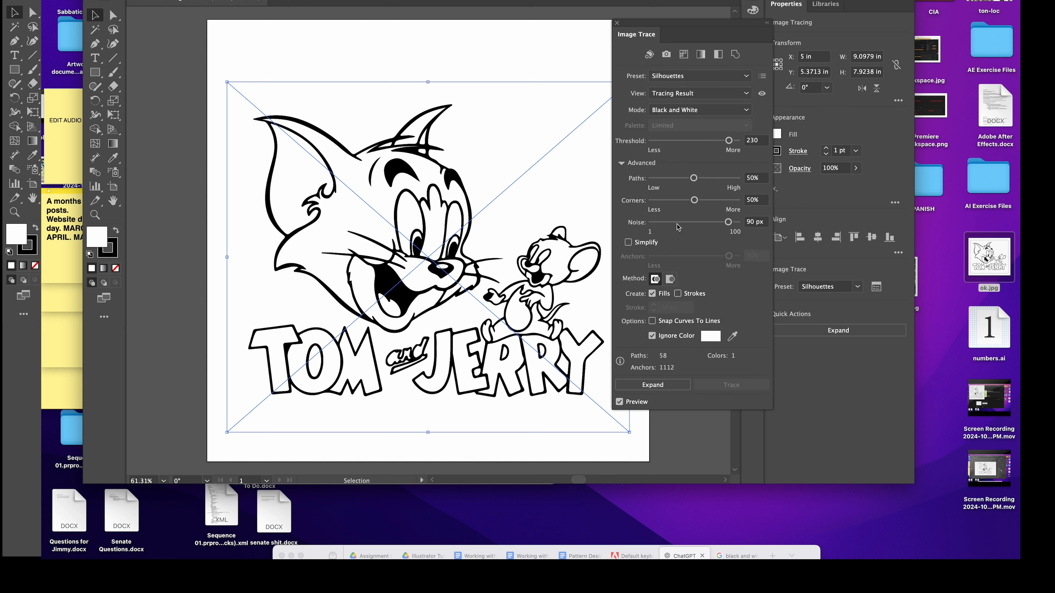
{"action": "left_click", "coordinate": [702, 76]}
{"action": "left_click", "coordinate": [691, 249]}
{"action": "left_click", "coordinate": [702, 78]}
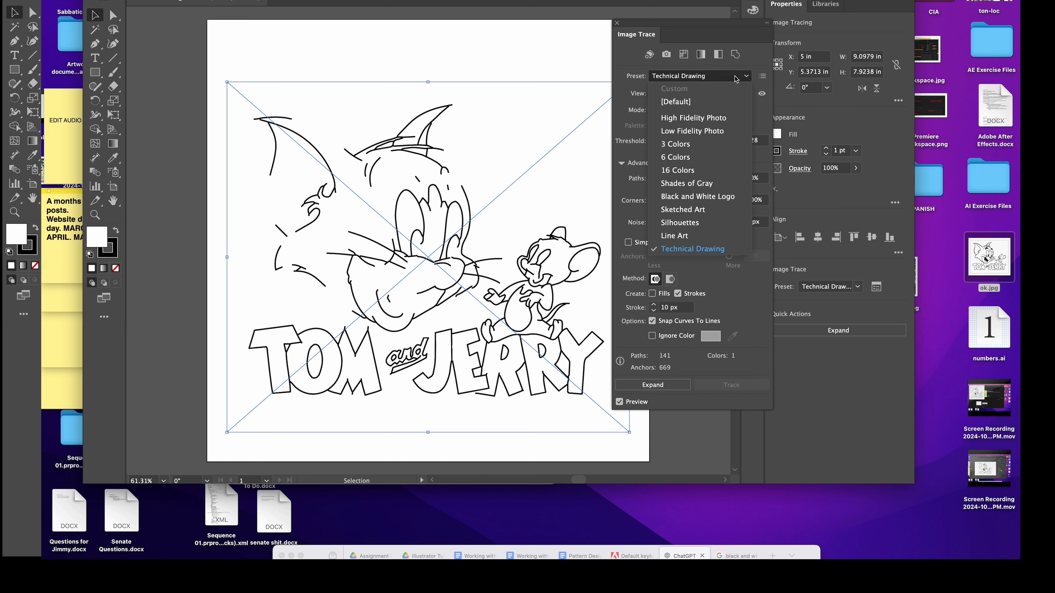
{"action": "left_click", "coordinate": [691, 101]}
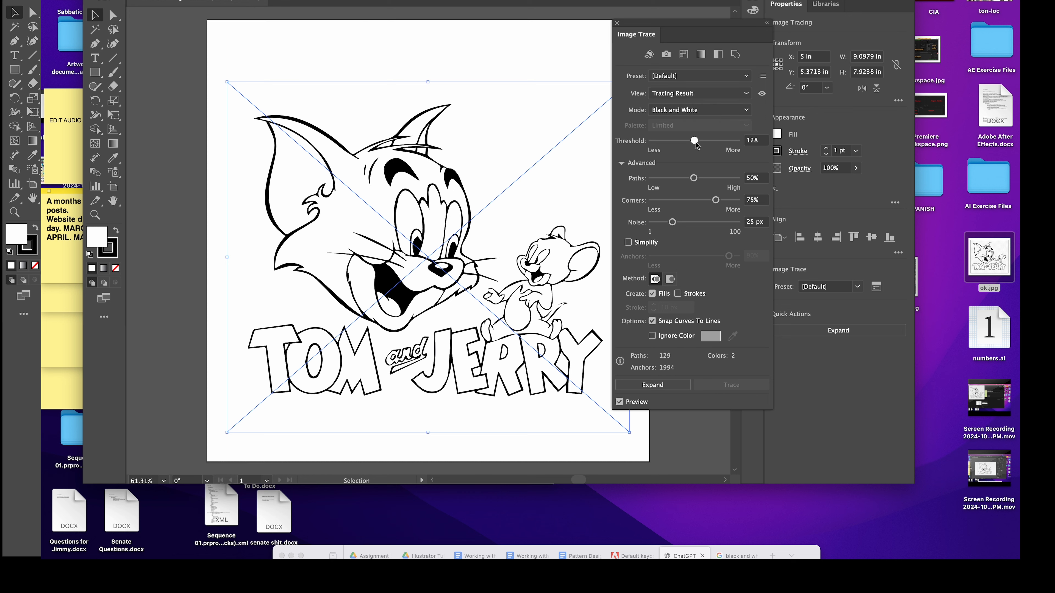
Refine the trace with threshold 144, paths 69%, corners 83% and noise 20 px, and expand it
{"action": "mouse_move", "coordinate": [696, 142]}
{"action": "left_mouse_down"}
{"action": "mouse_move", "coordinate": [713, 144]}
{"action": "mouse_move", "coordinate": [687, 145]}
{"action": "mouse_move", "coordinate": [699, 144]}
{"action": "left_mouse_up"}
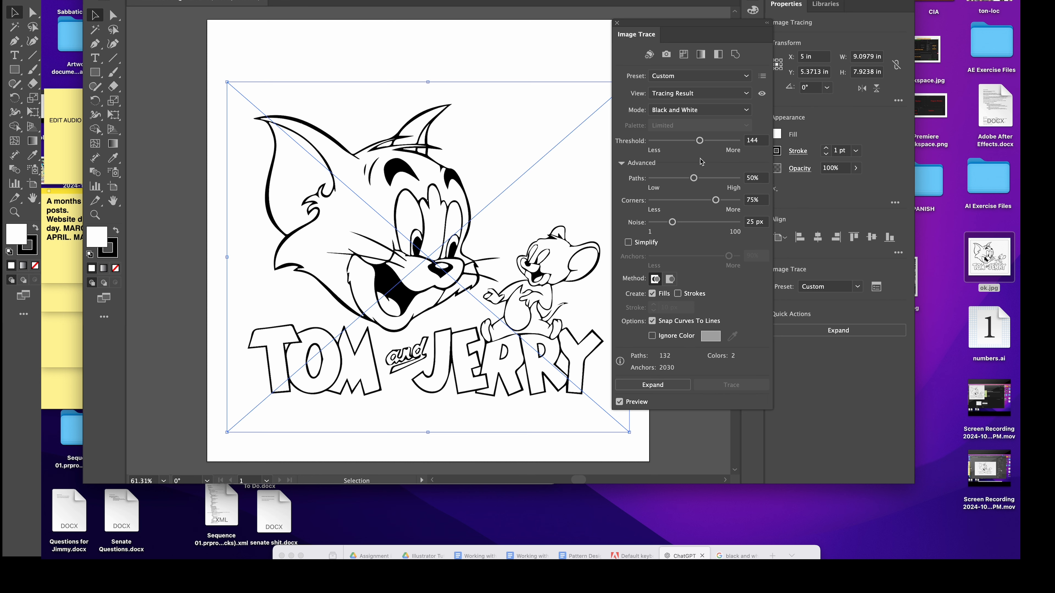
{"action": "mouse_move", "coordinate": [694, 178]}
{"action": "left_mouse_down"}
{"action": "mouse_move", "coordinate": [707, 178]}
{"action": "mouse_move", "coordinate": [644, 185]}
{"action": "mouse_move", "coordinate": [710, 179]}
{"action": "mouse_move", "coordinate": [712, 202]}
{"action": "mouse_move", "coordinate": [723, 201]}
{"action": "left_mouse_up"}
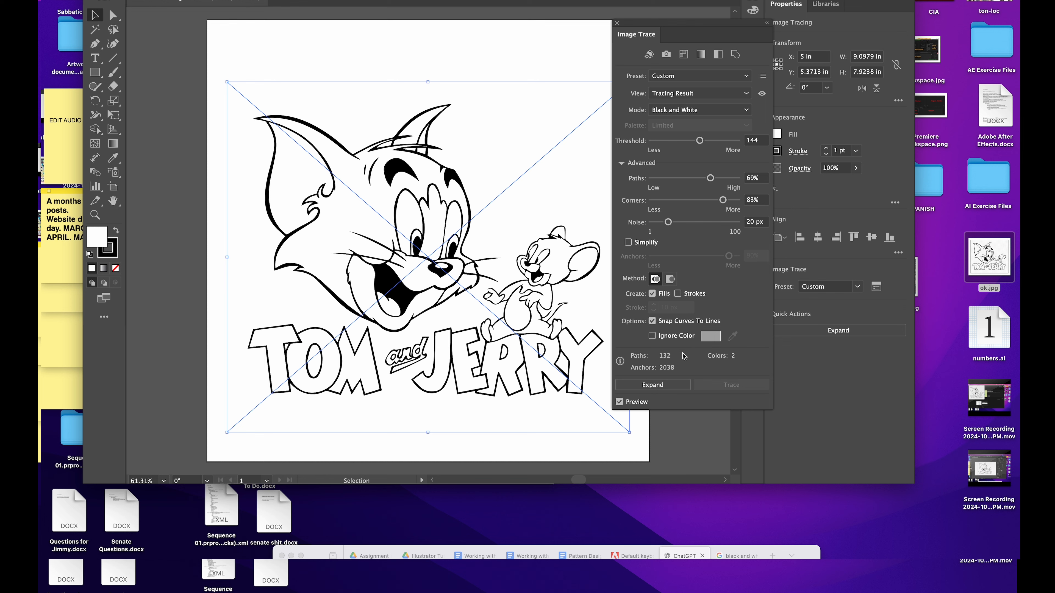
{"action": "left_click", "coordinate": [652, 385]}
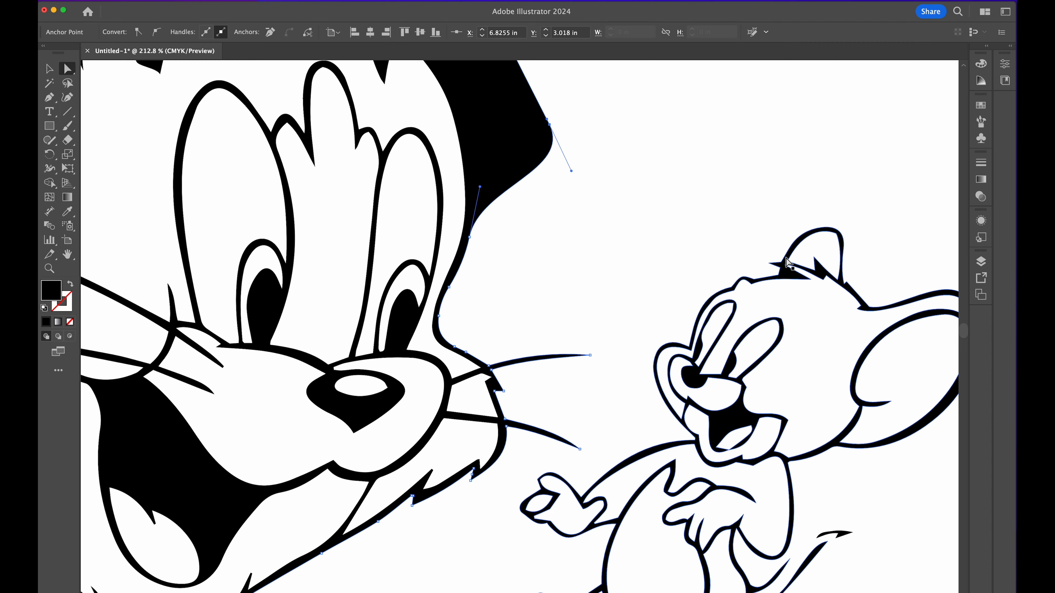
Pull the black outline's anchor points around the mouse's small ear outwards into a brimmed, hat-like shape
{"action": "left_click_drag", "start_coordinate": [805, 243], "coordinate": [765, 224]}
{"action": "left_click_drag", "start_coordinate": [772, 264], "coordinate": [575, 279]}
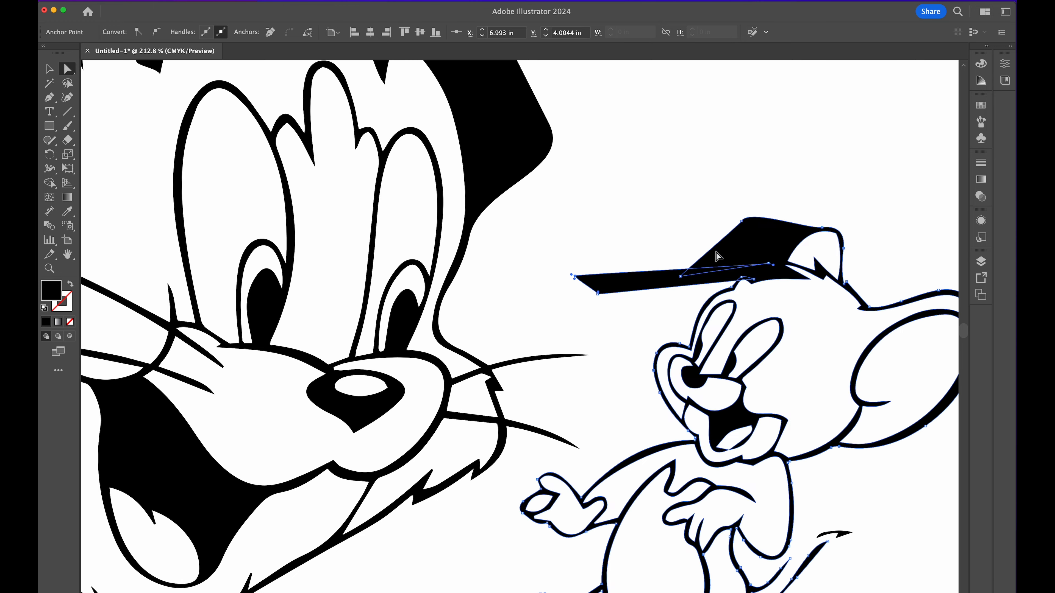
{"action": "left_click_drag", "start_coordinate": [744, 219], "coordinate": [809, 154]}
{"action": "left_click_drag", "start_coordinate": [854, 244], "coordinate": [931, 200]}
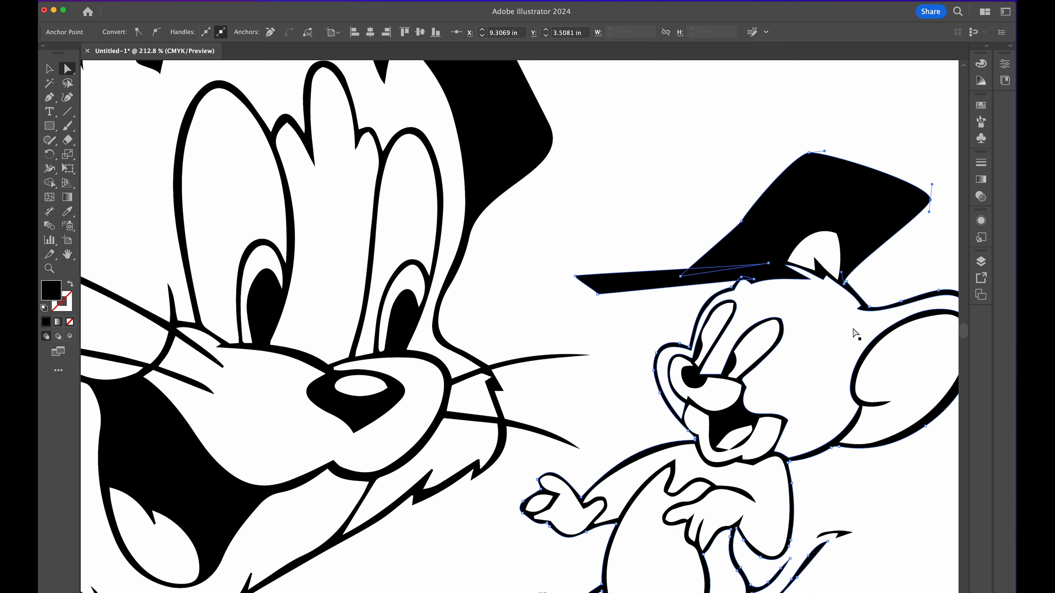
Stretch the white inside of the mouse's small ear upwards by moving its top anchor point
{"action": "left_click", "coordinate": [836, 234]}
{"action": "left_click_drag", "start_coordinate": [837, 234], "coordinate": [854, 193]}
{"action": "scroll", "coordinate": [874, 271], "scroll_direction": "down", "scroll_amount": 3}
{"action": "scroll", "coordinate": [875, 271], "scroll_direction": "right", "scroll_amount": 3}
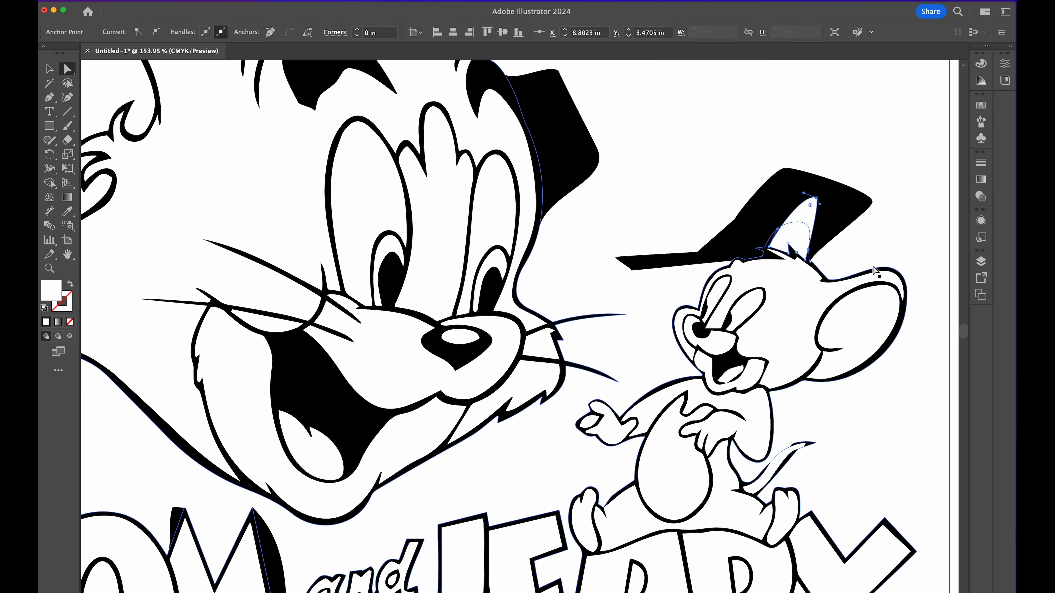
Select all of the traced artwork and show the document's layer list
{"action": "key", "text": "v"}
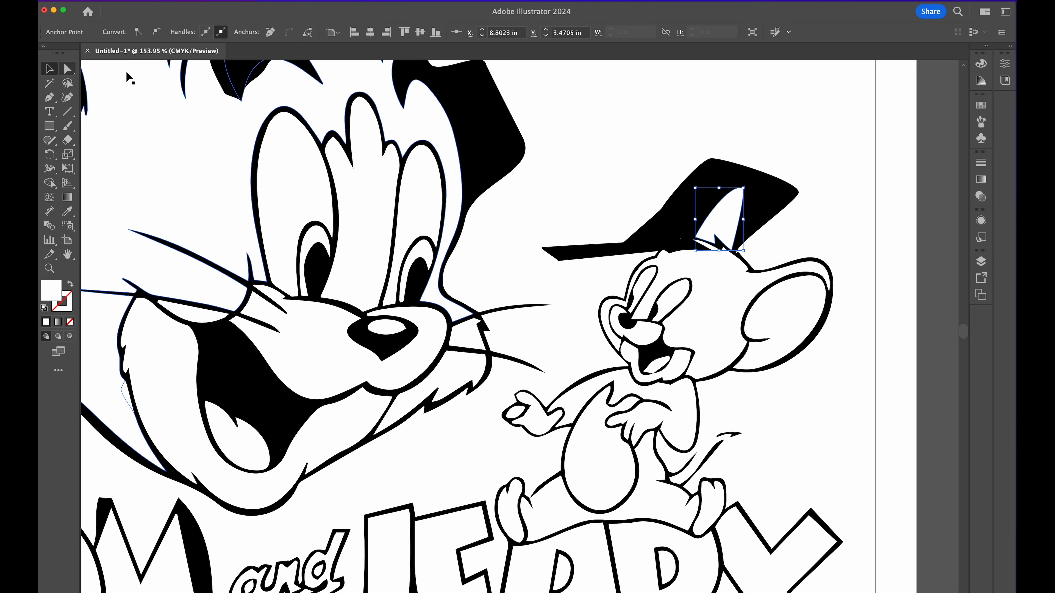
{"action": "key", "text": "super+a"}
{"action": "key", "text": "super+0"}
{"action": "left_click", "coordinate": [981, 263]}
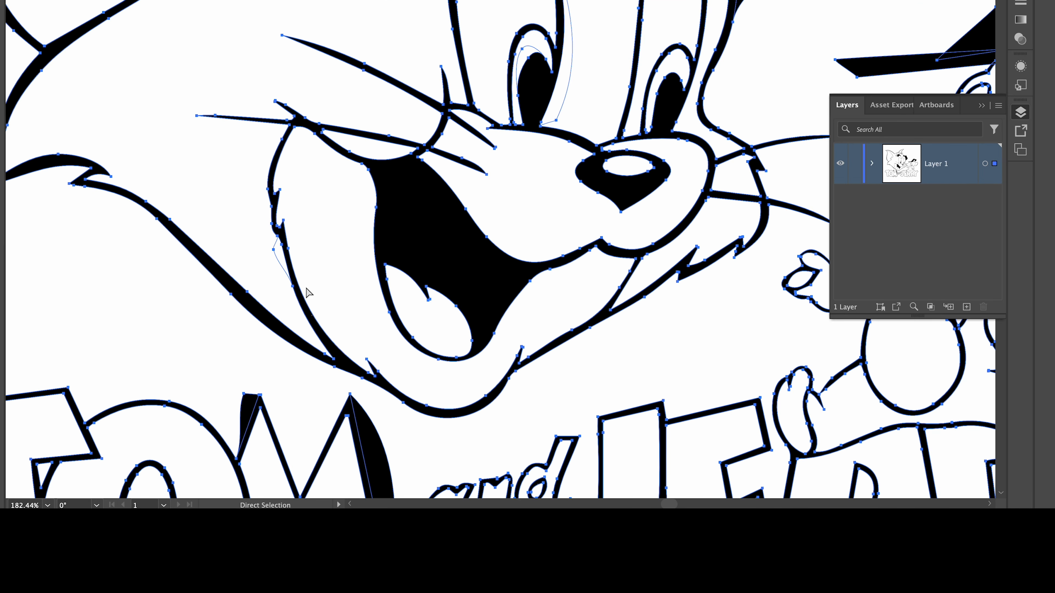
Pull the outer anchor points of the cat's left jaw line outwards and down to thicken the black outline
{"action": "left_click", "coordinate": [230, 294]}
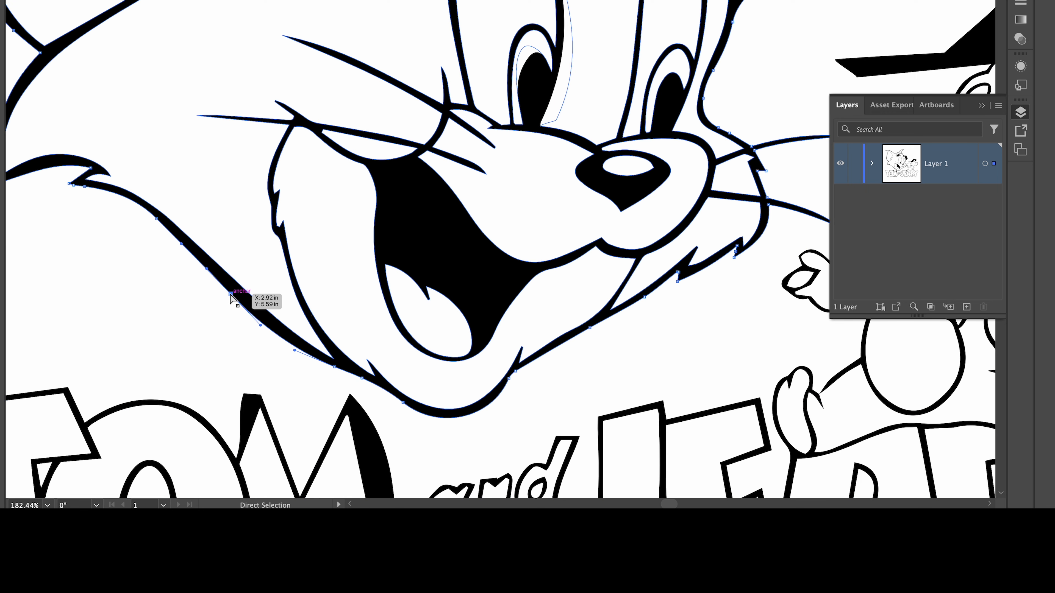
{"action": "left_click_drag", "start_coordinate": [231, 294], "coordinate": [219, 309]}
{"action": "mouse_move", "coordinate": [178, 246]}
{"action": "left_mouse_down"}
{"action": "mouse_move", "coordinate": [129, 234]}
{"action": "mouse_move", "coordinate": [110, 246]}
{"action": "mouse_move", "coordinate": [99, 212]}
{"action": "mouse_move", "coordinate": [62, 204]}
{"action": "mouse_move", "coordinate": [42, 223]}
{"action": "left_mouse_up"}
{"action": "left_click", "coordinate": [84, 181]}
{"action": "left_click", "coordinate": [86, 191]}
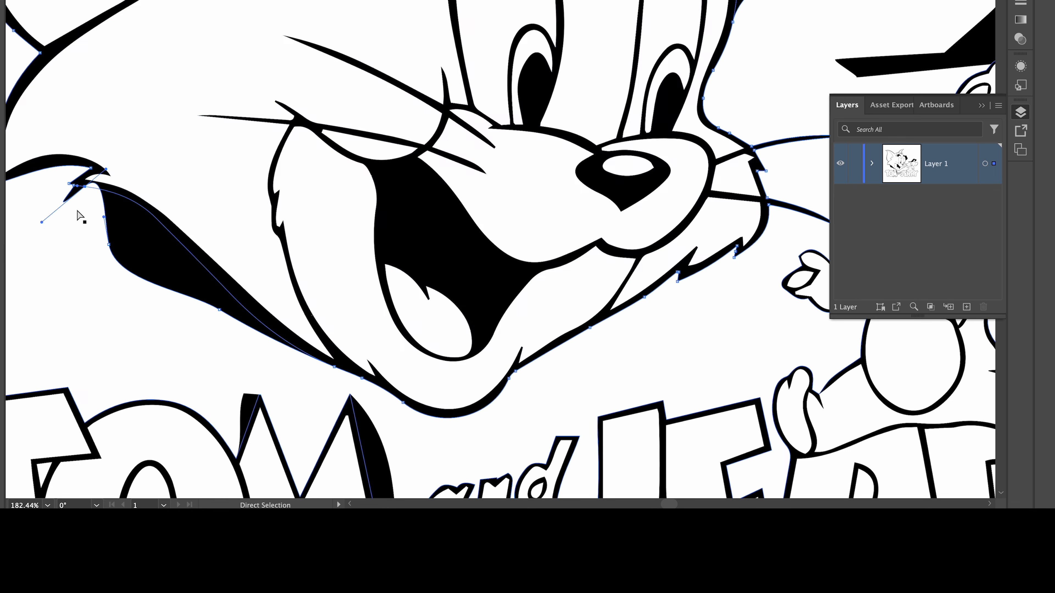
Reshape the white inner edge of the cat's left jaw line and the contours beside its open mouth
{"action": "left_click", "coordinate": [168, 221]}
{"action": "left_click_drag", "start_coordinate": [169, 220], "coordinate": [152, 238]}
{"action": "left_click_drag", "start_coordinate": [147, 203], "coordinate": [120, 223]}
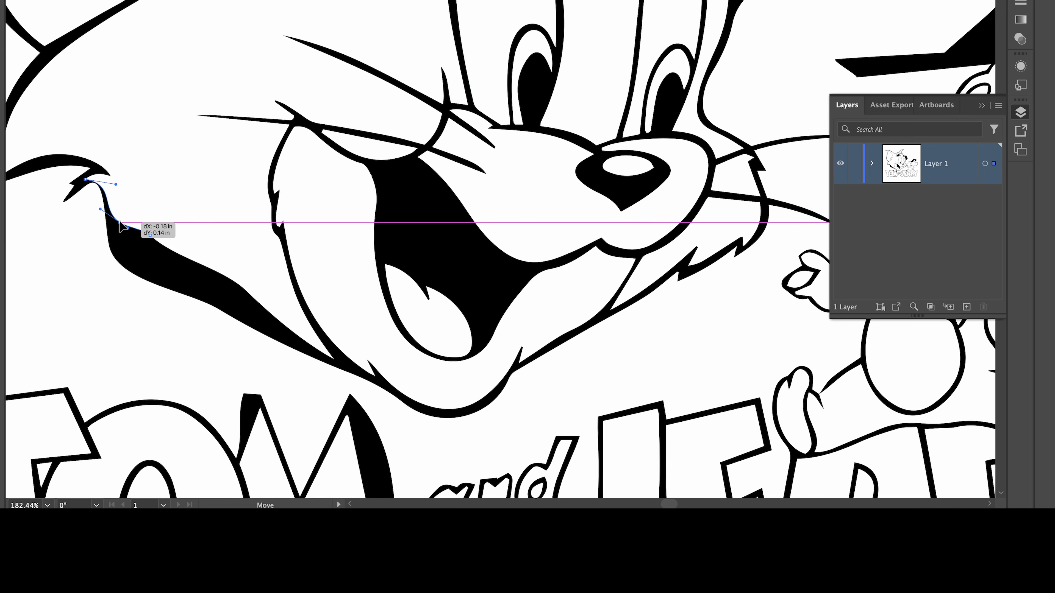
{"action": "left_click_drag", "start_coordinate": [247, 292], "coordinate": [233, 299]}
{"action": "left_click_drag", "start_coordinate": [267, 190], "coordinate": [330, 208]}
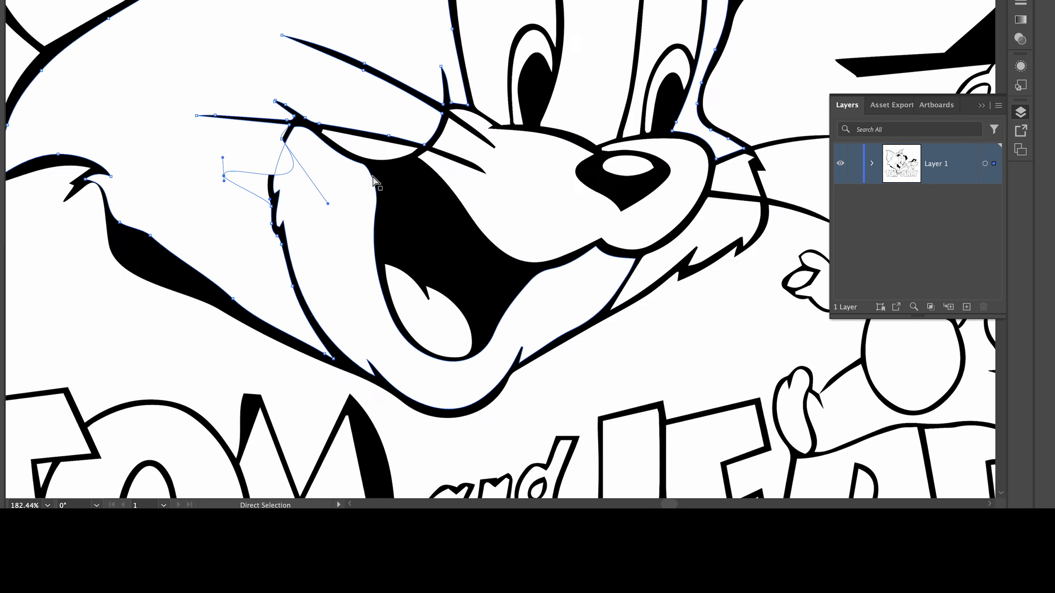
{"action": "left_click_drag", "start_coordinate": [413, 196], "coordinate": [388, 233]}
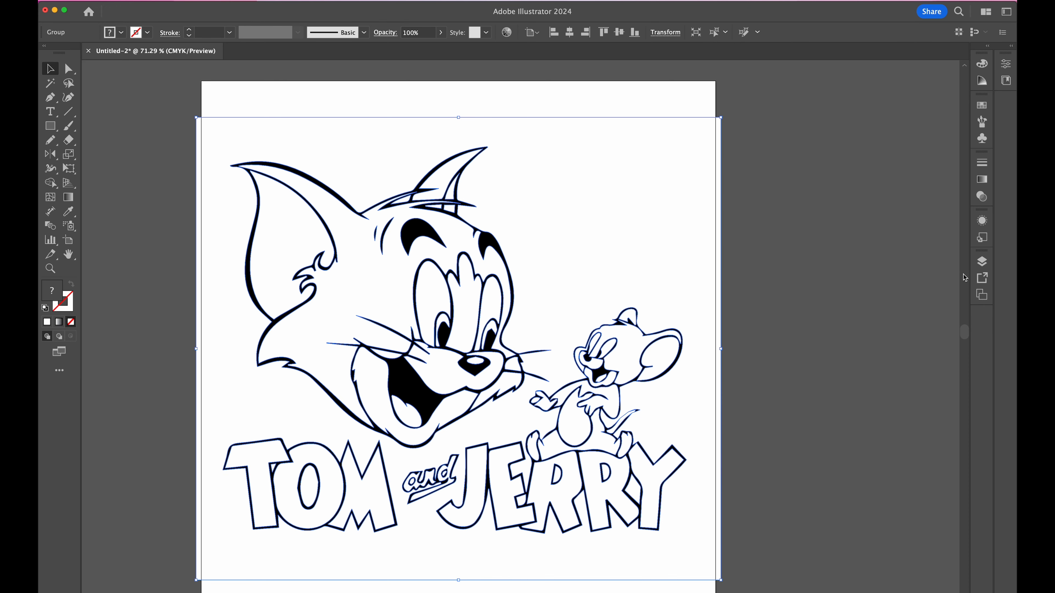
Look over the artboard list and the layer list of the traced artwork, enlarging the layer list
{"action": "left_click", "coordinate": [982, 295]}
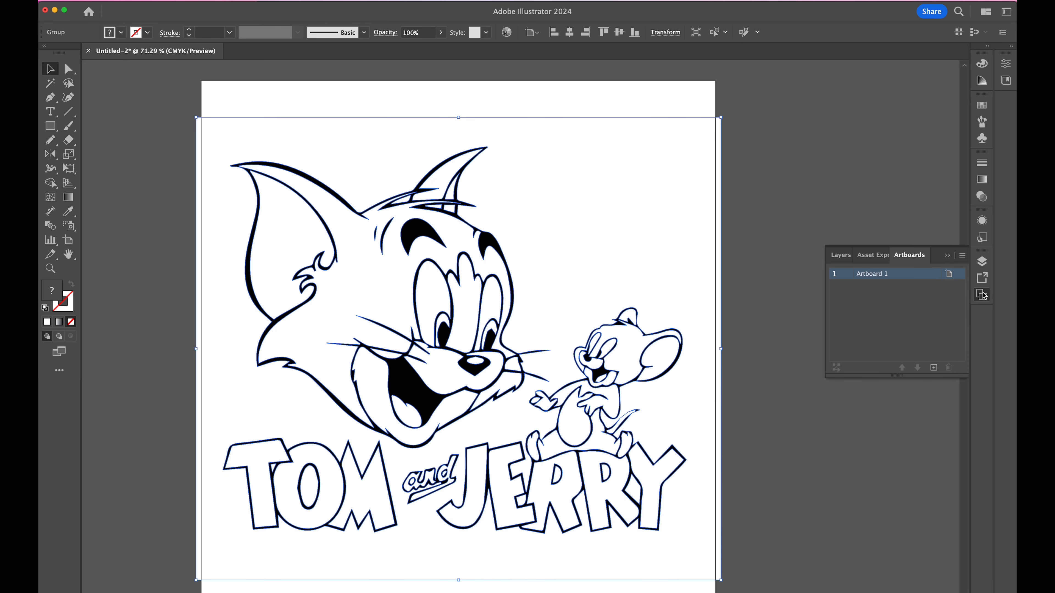
{"action": "left_click", "coordinate": [846, 258]}
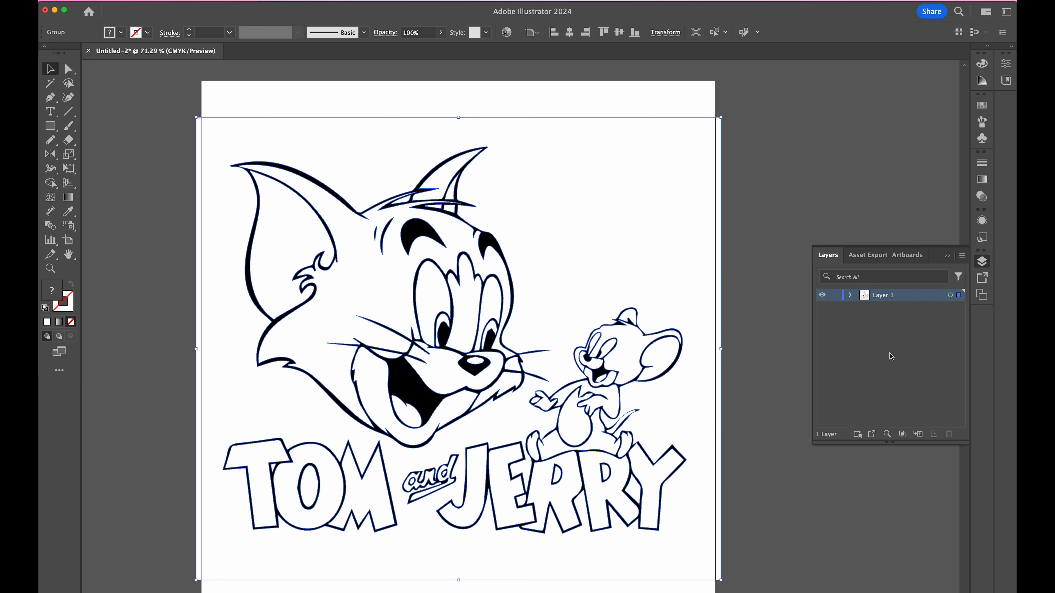
{"action": "left_click_drag", "start_coordinate": [887, 443], "coordinate": [887, 479]}
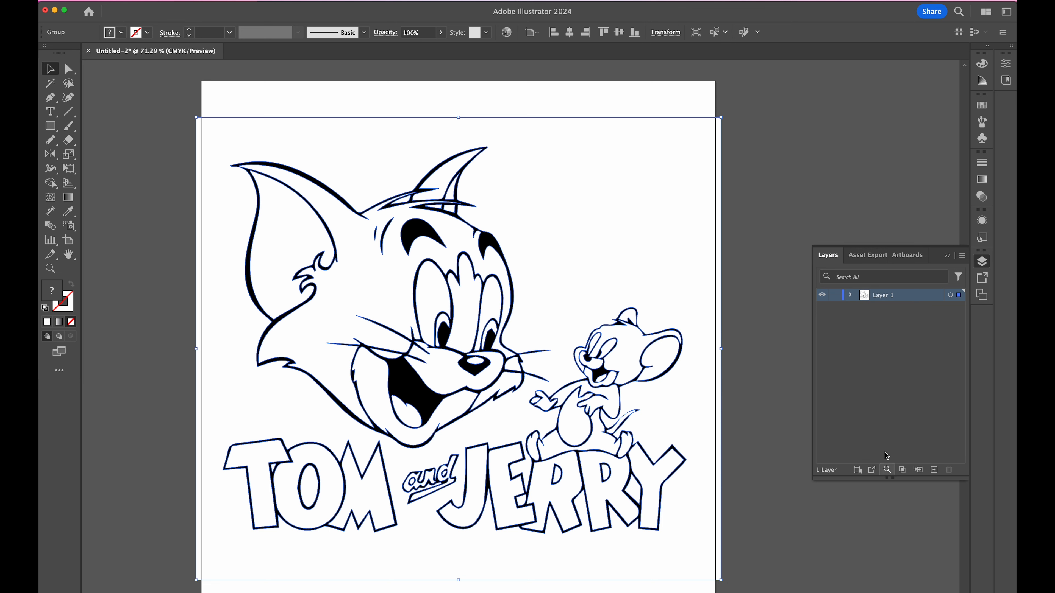
{"action": "left_click", "coordinate": [986, 262]}
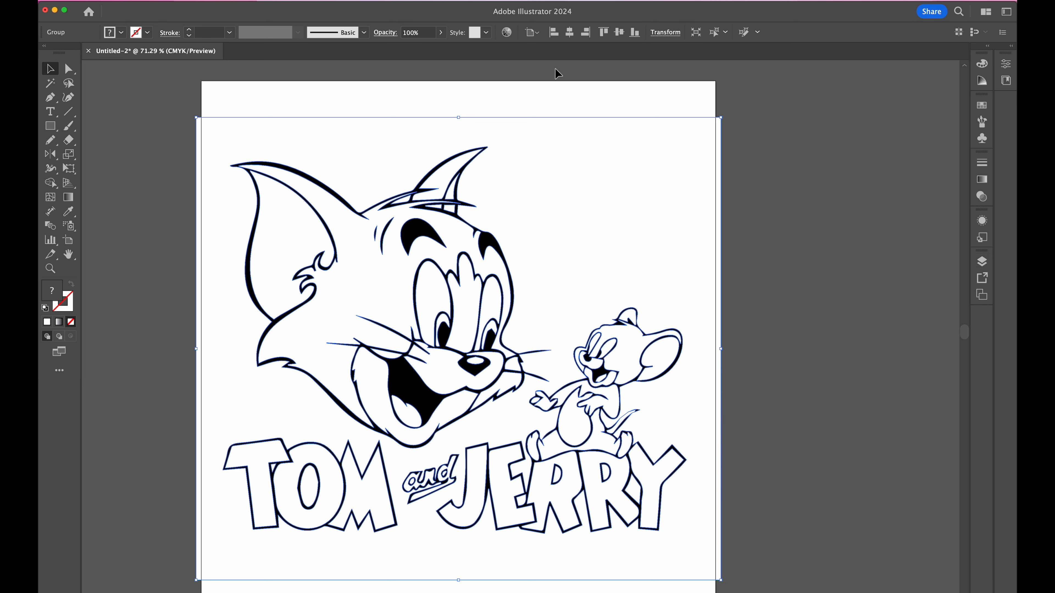
Show the document's layer list and enlarge its rows and thumbnails to a custom row size of 60 pixels
{"action": "left_click", "coordinate": [288, 0]}
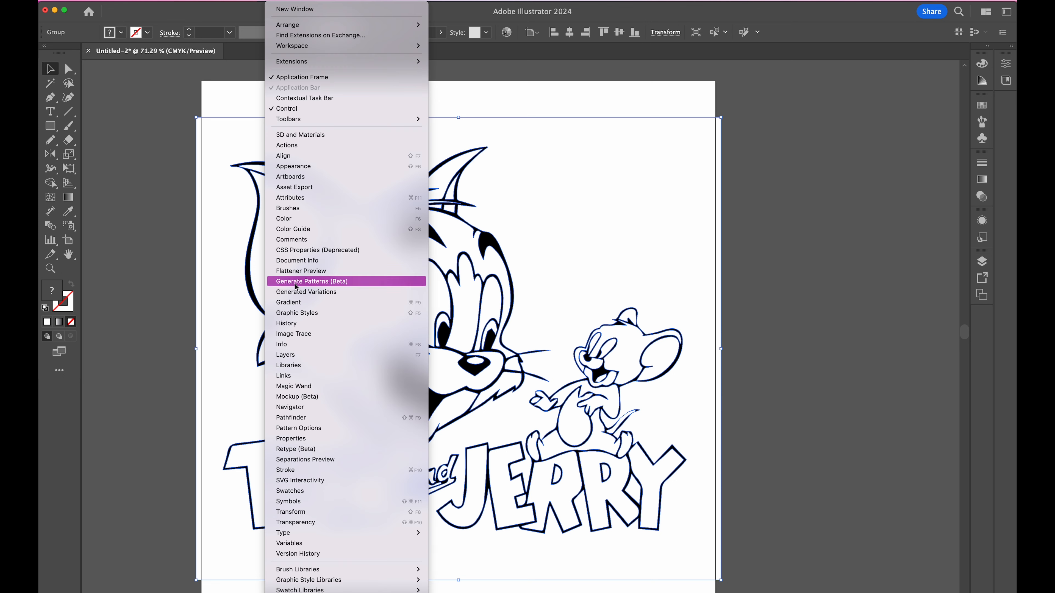
{"action": "left_click", "coordinate": [294, 355]}
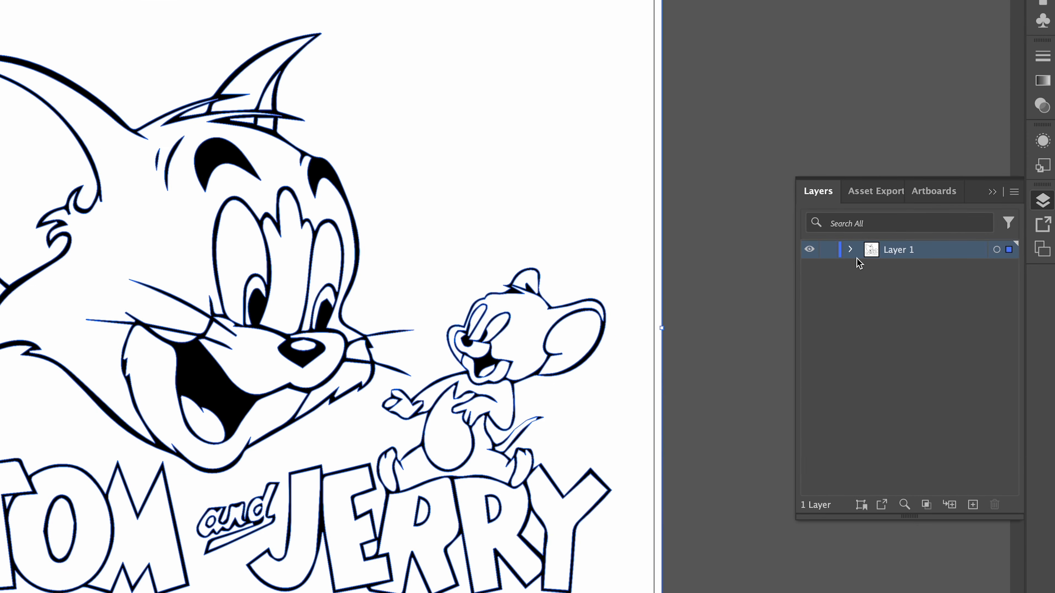
{"action": "left_click", "coordinate": [1014, 191]}
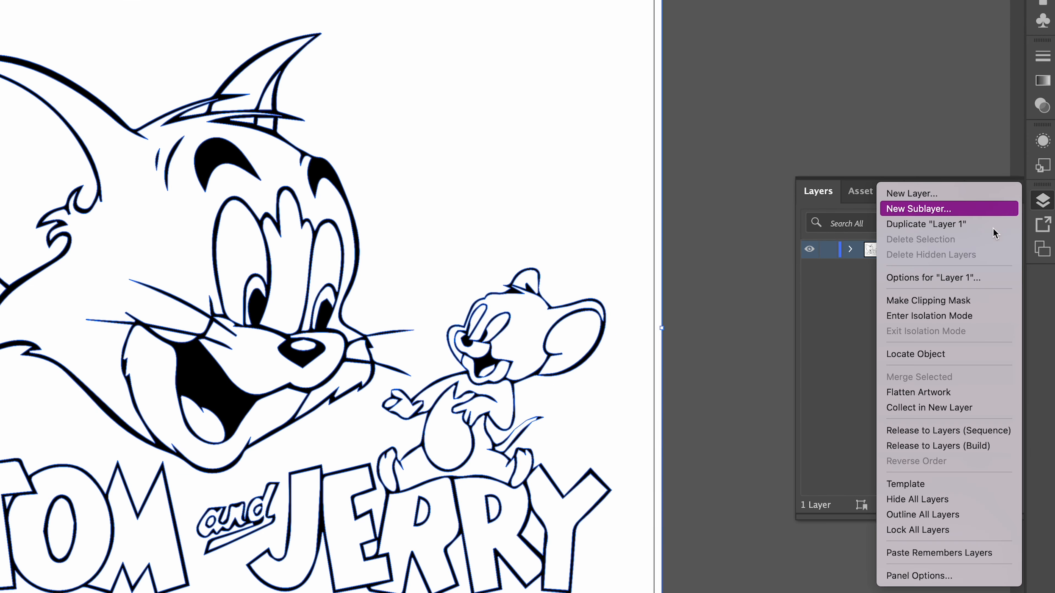
{"action": "left_click", "coordinate": [900, 576]}
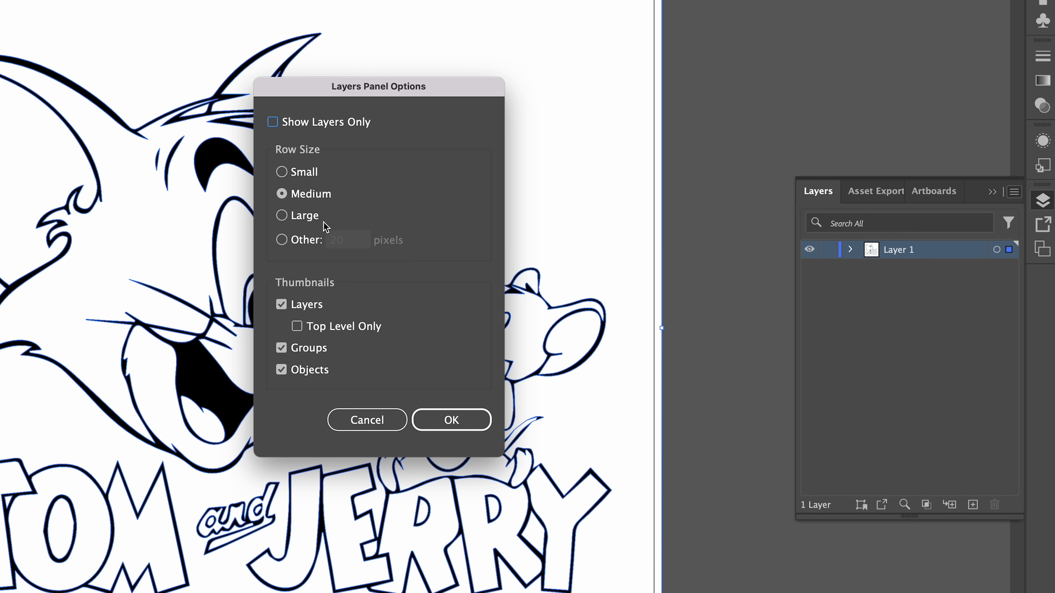
{"action": "left_click", "coordinate": [282, 217]}
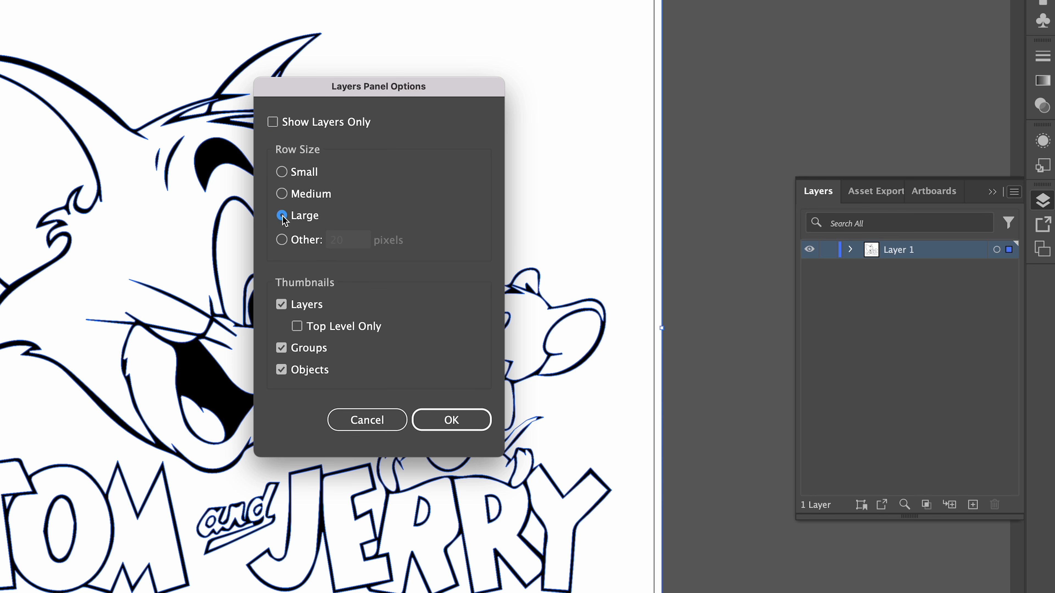
{"action": "left_click", "coordinate": [283, 240]}
{"action": "left_click", "coordinate": [339, 240]}
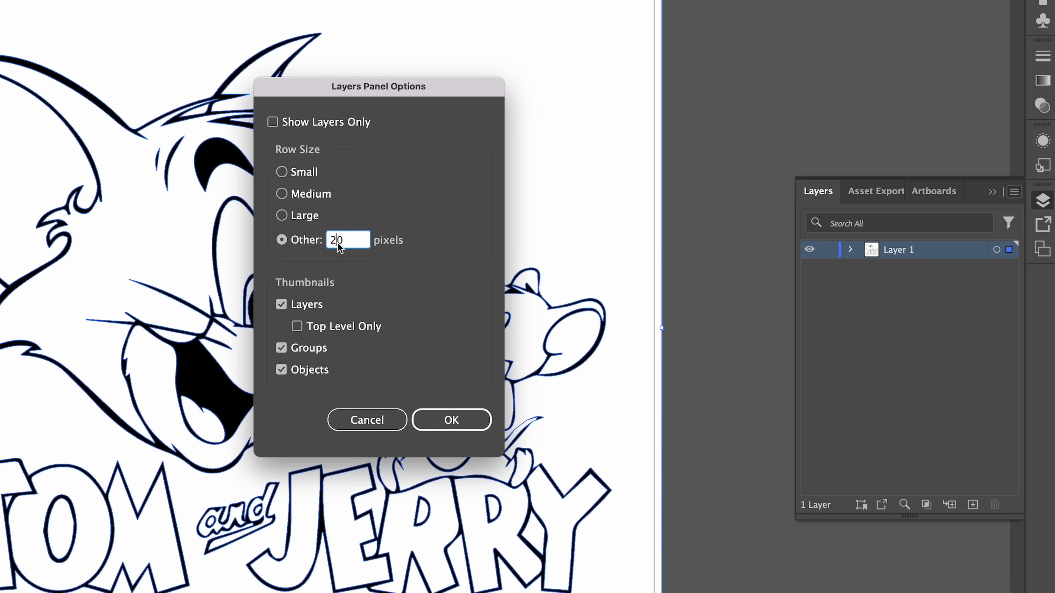
{"action": "key", "text": "BackSpace"}
{"action": "type", "text": "6"}
{"action": "left_click", "coordinate": [446, 420]}
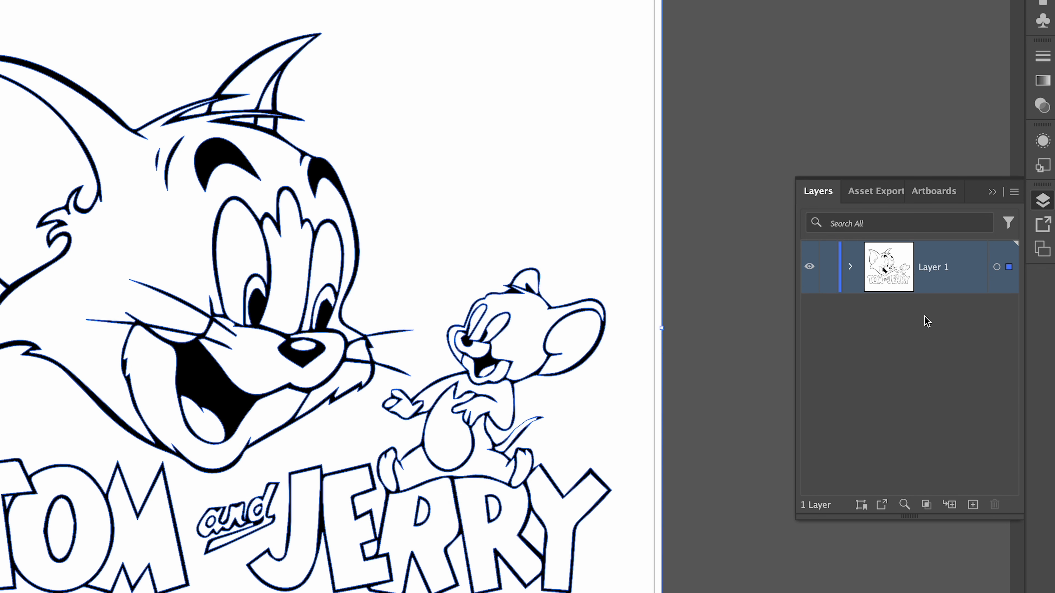
Add a new layer above the traced artwork's layer, name it "drawing" and make it the active layer
{"action": "left_click", "coordinate": [969, 496]}
{"action": "double_click", "coordinate": [936, 267]}
{"action": "type", "text": "drawing"}
{"action": "left_click", "coordinate": [925, 426]}
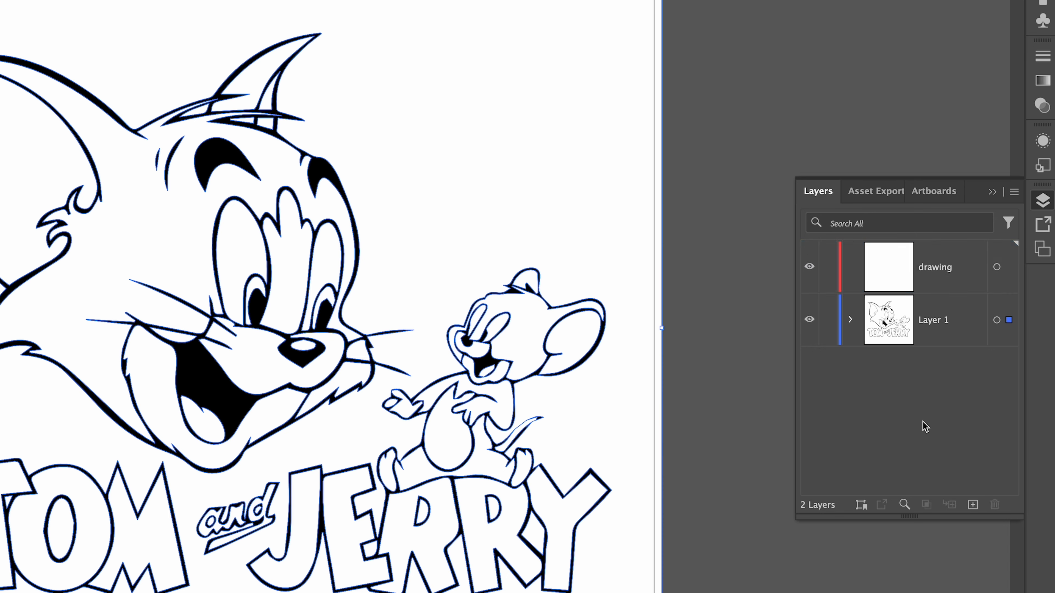
{"action": "left_click", "coordinate": [964, 281]}
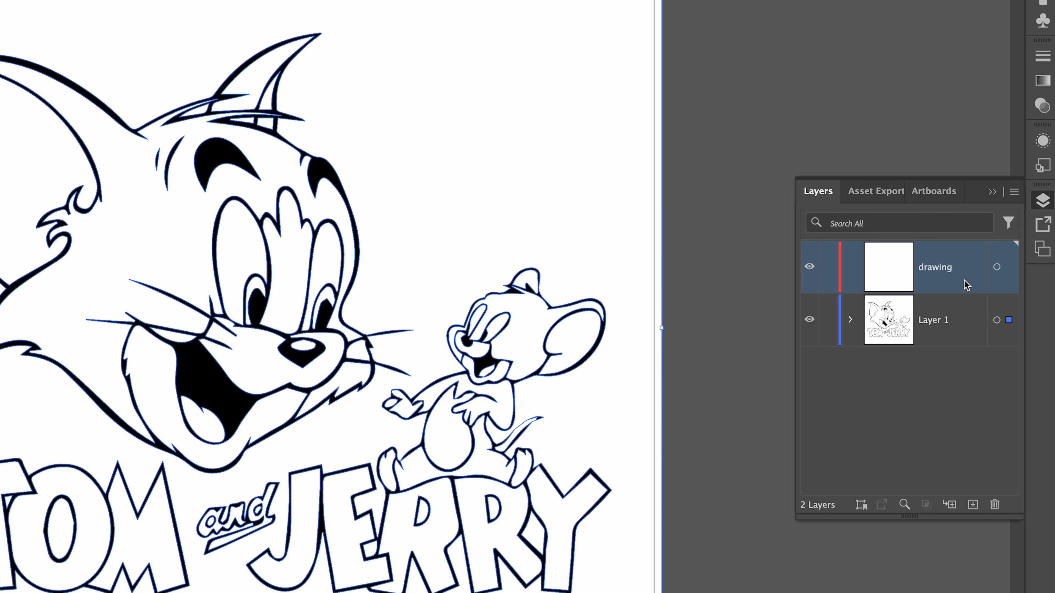
{"action": "scroll", "coordinate": [492, 306], "scroll_direction": "up", "scroll_amount": 5}
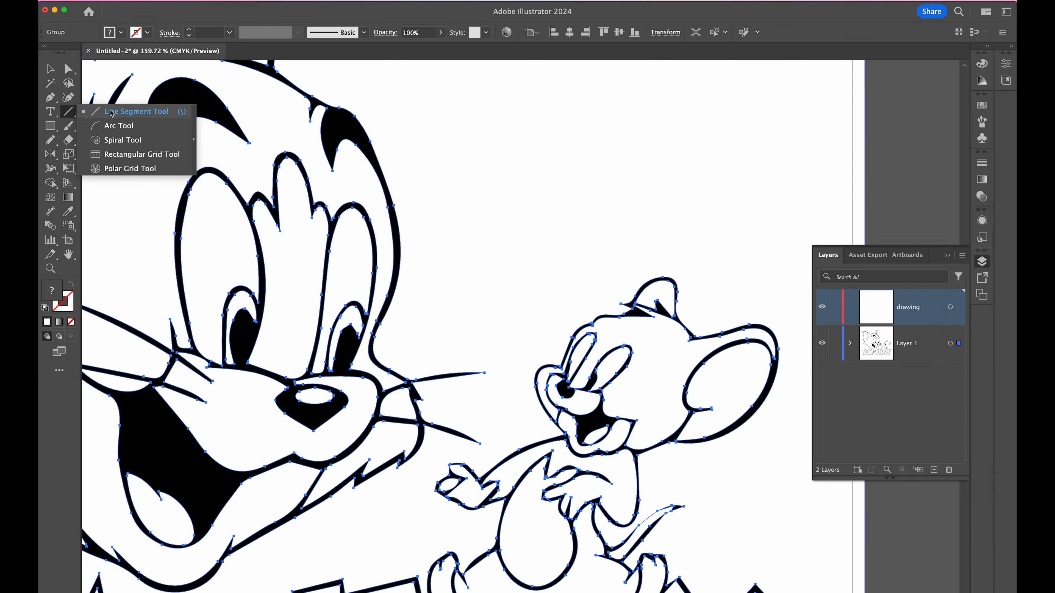
{"action": "left_click", "coordinate": [421, 159]}
{"action": "left_click", "coordinate": [421, 159]}
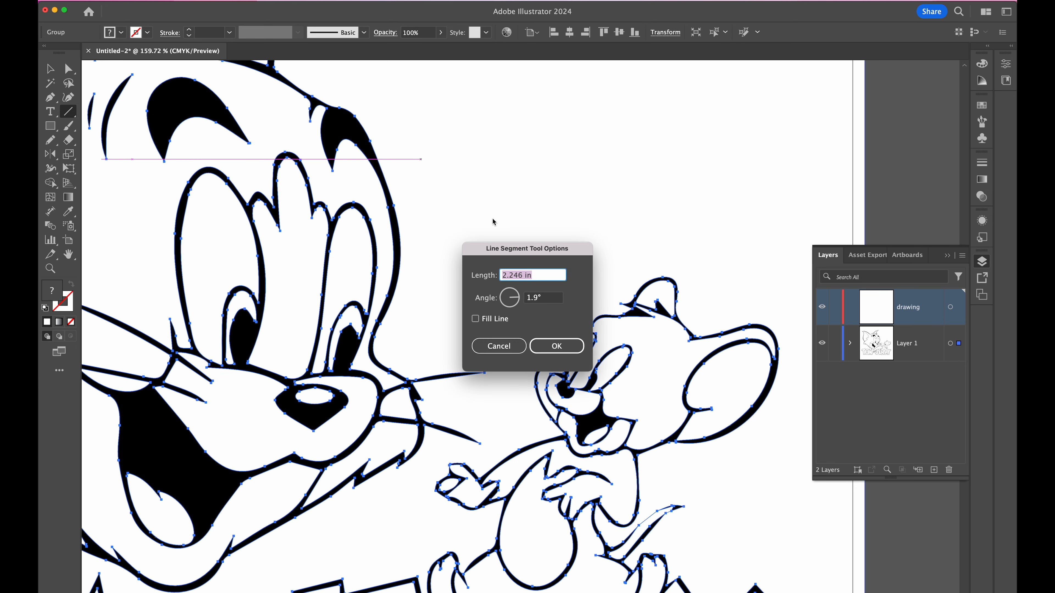
{"action": "left_click", "coordinate": [478, 346]}
Draw four straight lines with the Line Segment tool across the area between the cat's face and the mouse
{"action": "left_click_drag", "start_coordinate": [465, 201], "coordinate": [671, 241]}
{"action": "left_click_drag", "start_coordinate": [584, 151], "coordinate": [731, 275]}
{"action": "left_click_drag", "start_coordinate": [541, 169], "coordinate": [595, 417]}
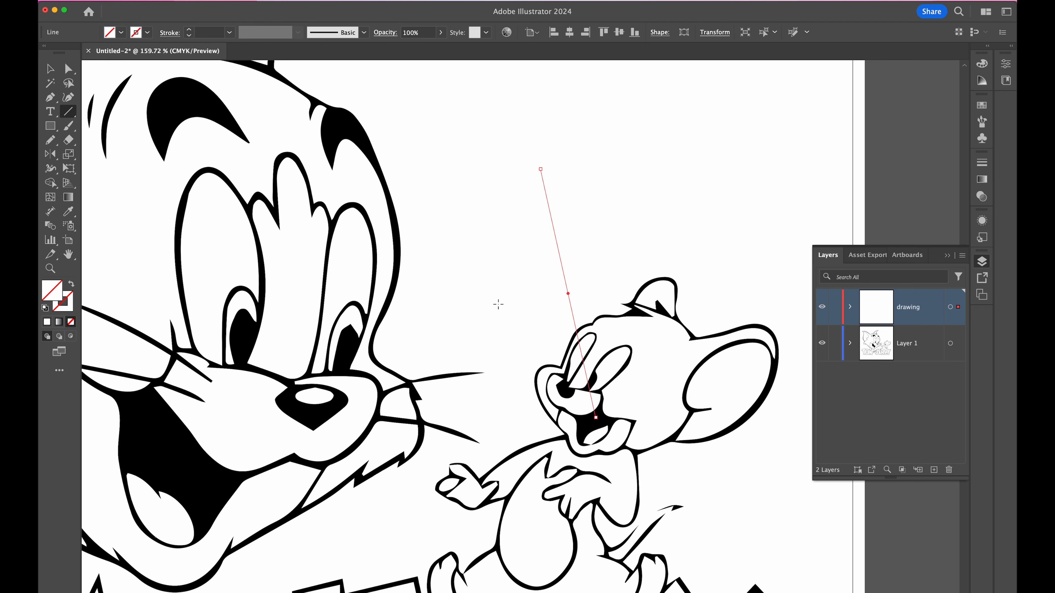
{"action": "left_click_drag", "start_coordinate": [494, 299], "coordinate": [472, 432]}
Give the line beside the cat's whiskers a black stroke with a weight of 3 pt
{"action": "left_click", "coordinate": [147, 33]}
{"action": "left_click", "coordinate": [70, 78]}
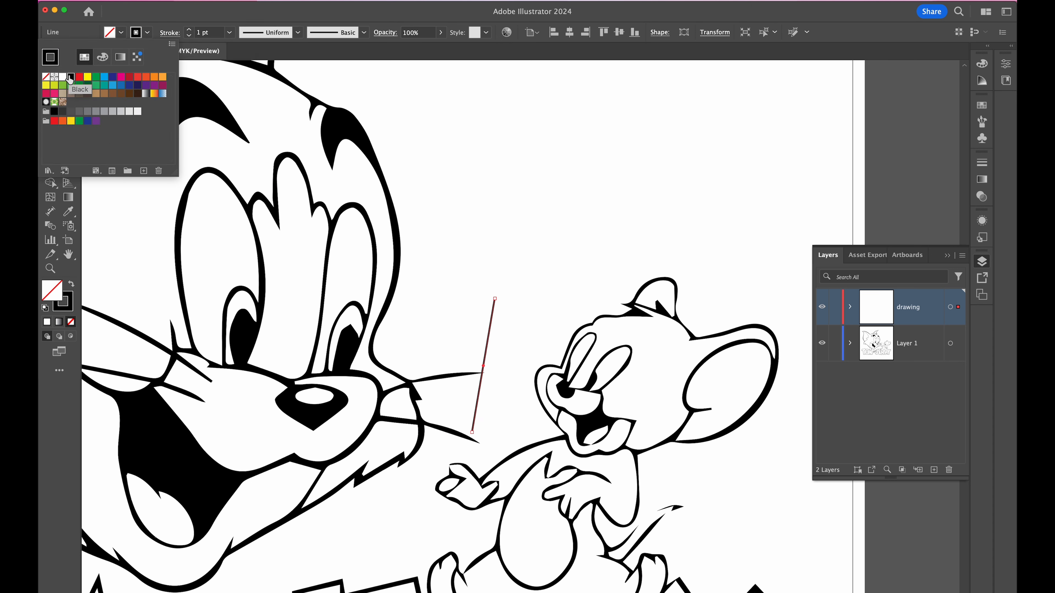
{"action": "left_click", "coordinate": [188, 34]}
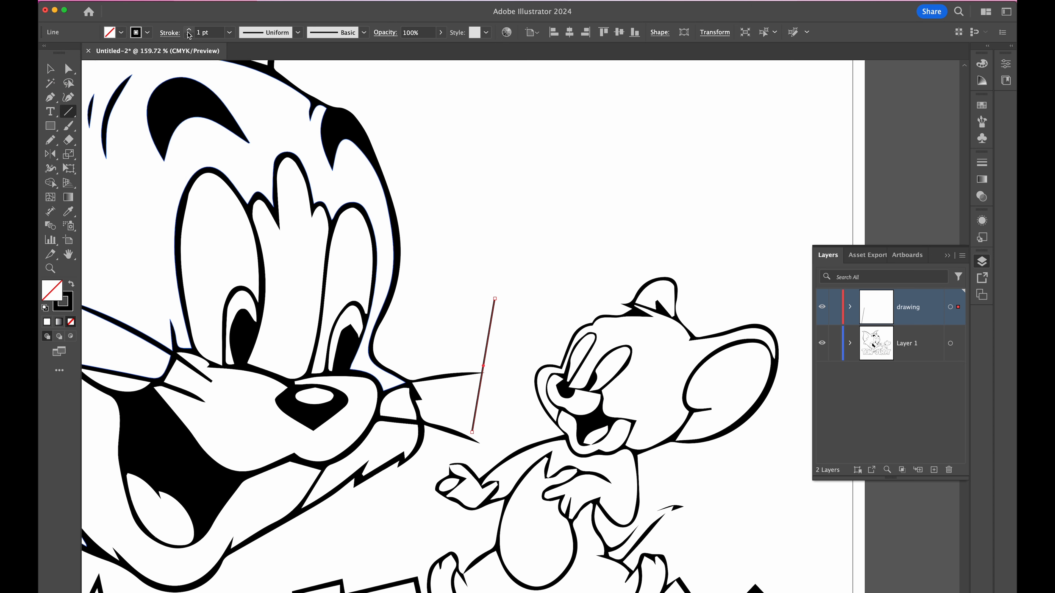
{"action": "left_click", "coordinate": [189, 31]}
{"action": "left_click", "coordinate": [189, 31]}
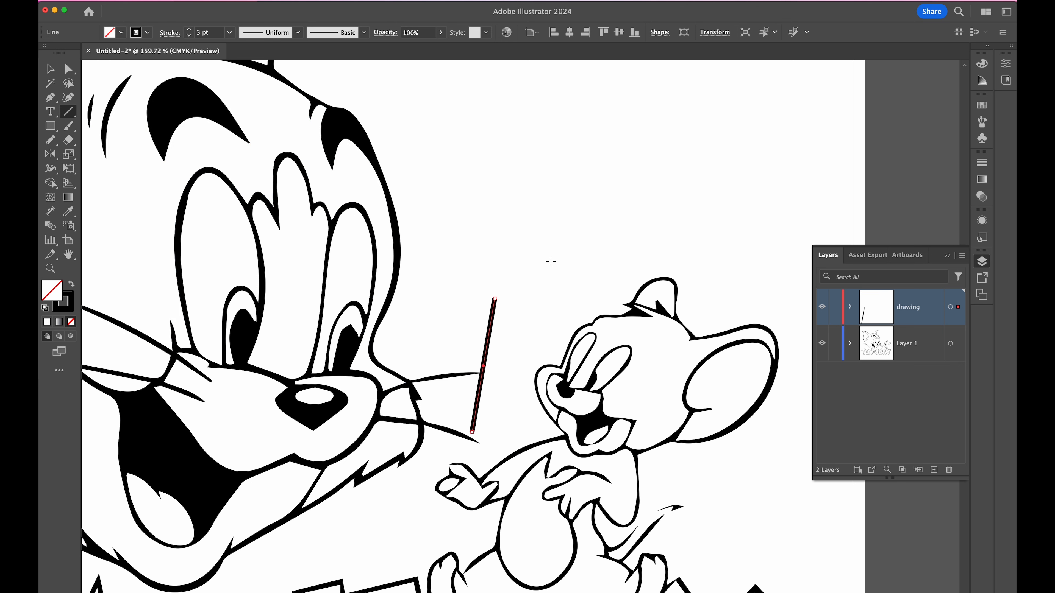
Draw three straight lines above the mouse and an arc running across the cat's eyes with the Arc tool
{"action": "mouse_move", "coordinate": [496, 216]}
{"action": "left_mouse_down"}
{"action": "mouse_move", "coordinate": [647, 301]}
{"action": "mouse_move", "coordinate": [627, 306]}
{"action": "left_mouse_up"}
{"action": "left_click_drag", "start_coordinate": [610, 186], "coordinate": [773, 260]}
{"action": "mouse_move", "coordinate": [759, 216]}
{"action": "left_mouse_down"}
{"action": "mouse_move", "coordinate": [494, 205]}
{"action": "mouse_move", "coordinate": [443, 178]}
{"action": "mouse_move", "coordinate": [247, 452]}
{"action": "mouse_move", "coordinate": [195, 384]}
{"action": "mouse_move", "coordinate": [513, 410]}
{"action": "mouse_move", "coordinate": [226, 233]}
{"action": "left_mouse_up"}
{"action": "left_click", "coordinate": [67, 112]}
{"action": "left_click", "coordinate": [110, 124]}
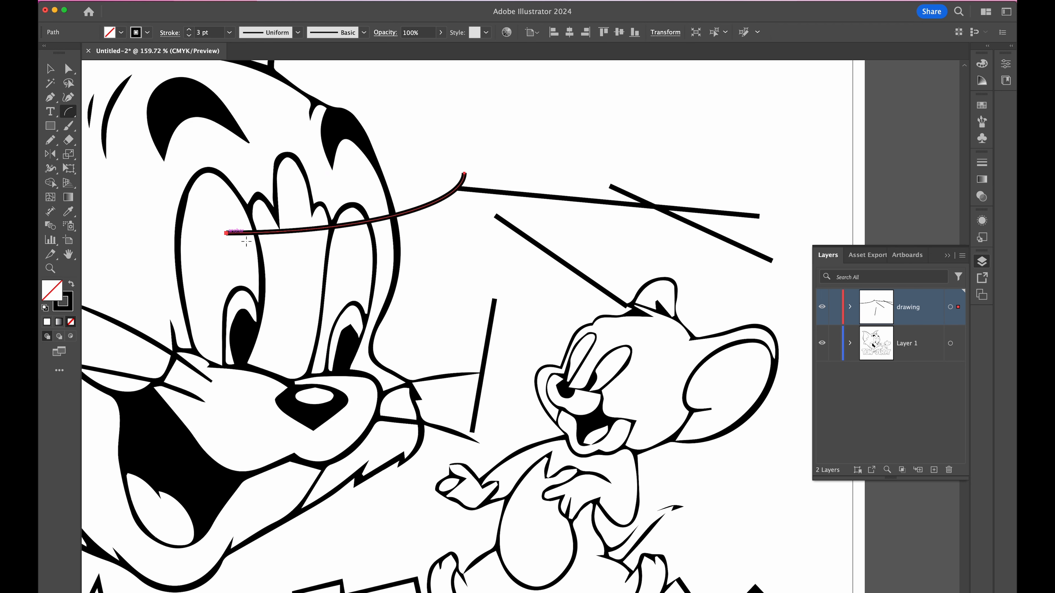
Draw a large spiral with the Spiral tool, winding outwards from the cat's eyes to beyond the artboard
{"action": "left_click", "coordinate": [67, 111]}
{"action": "left_click", "coordinate": [121, 140]}
{"action": "left_click_drag", "start_coordinate": [189, 158], "coordinate": [226, 214]}
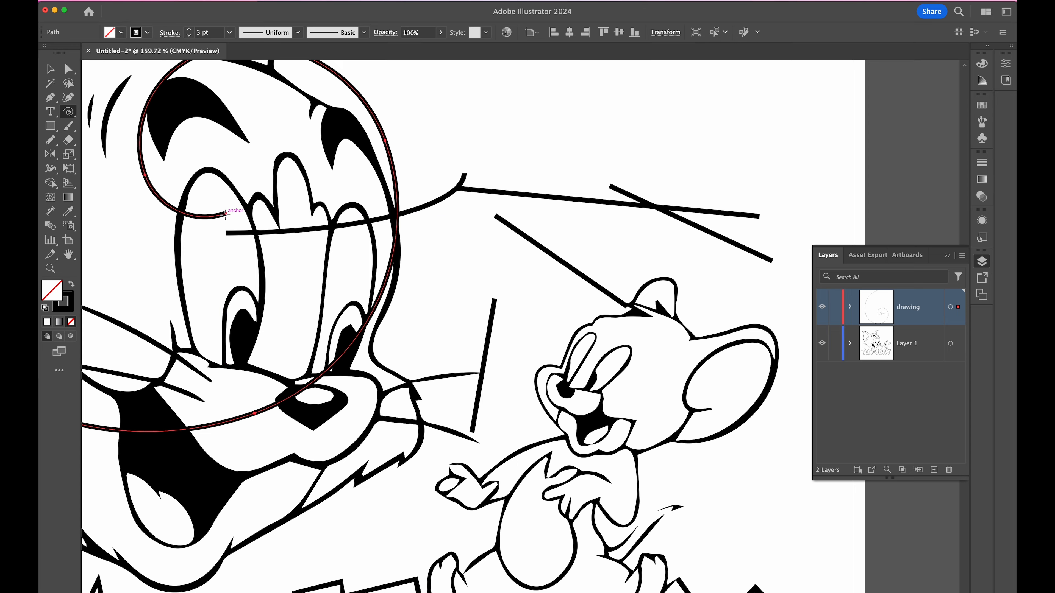
{"action": "scroll", "coordinate": [226, 214], "scroll_direction": "down", "scroll_amount": 5}
{"action": "scroll", "coordinate": [225, 215], "scroll_direction": "left", "scroll_amount": 3}
{"action": "scroll", "coordinate": [225, 214], "scroll_direction": "left", "scroll_amount": 1}
{"action": "scroll", "coordinate": [225, 214], "scroll_direction": "up", "scroll_amount": 1}
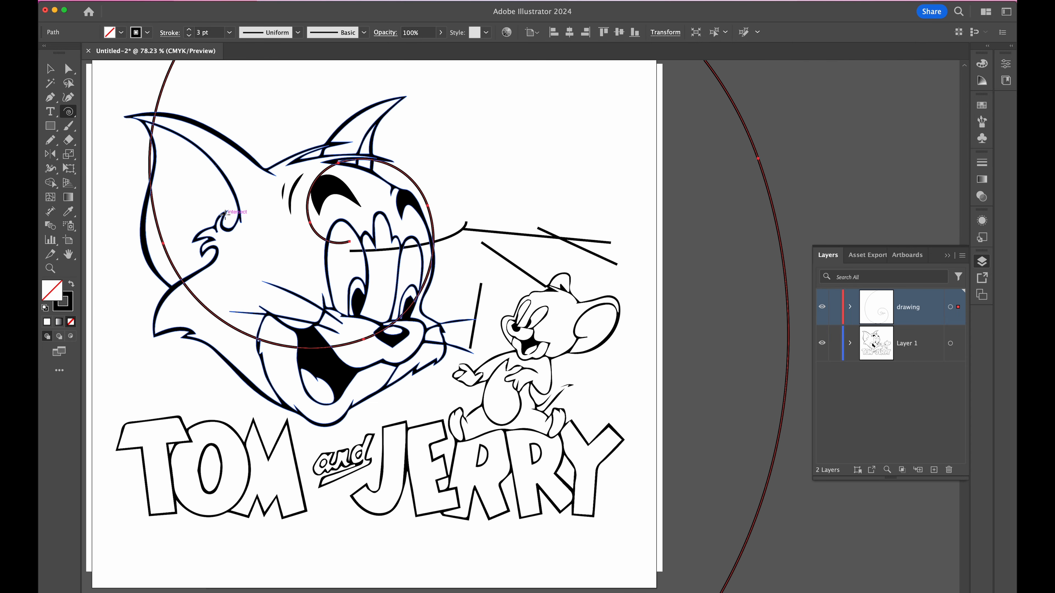
Sketch a small freehand Pencil zigzag above the cat's forehead and a long jagged stroke across its left ear down to the cheek
{"action": "left_click", "coordinate": [56, 142]}
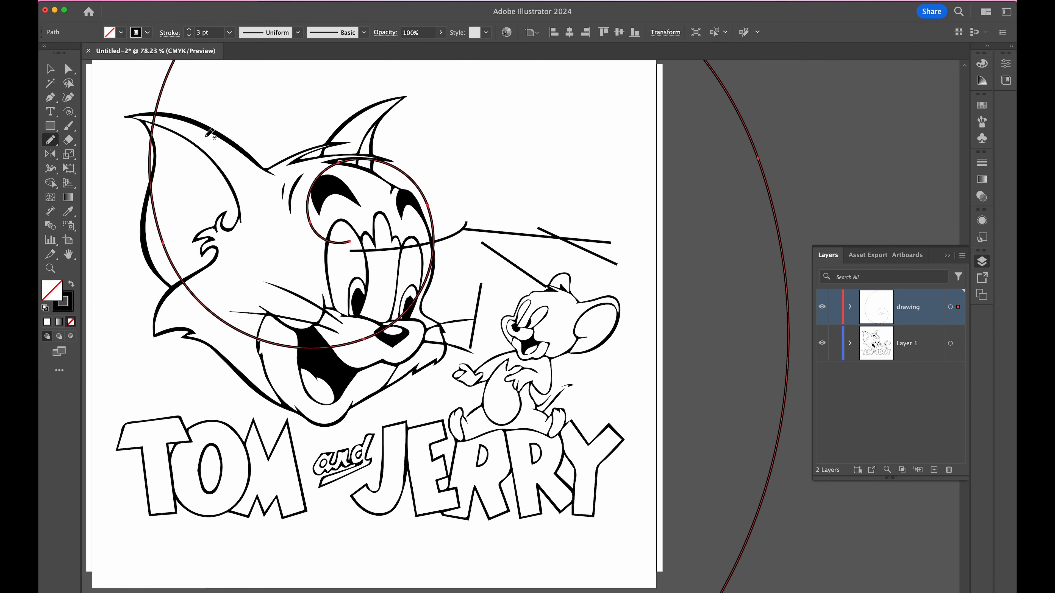
{"action": "left_click_drag", "start_coordinate": [274, 164], "coordinate": [258, 181]}
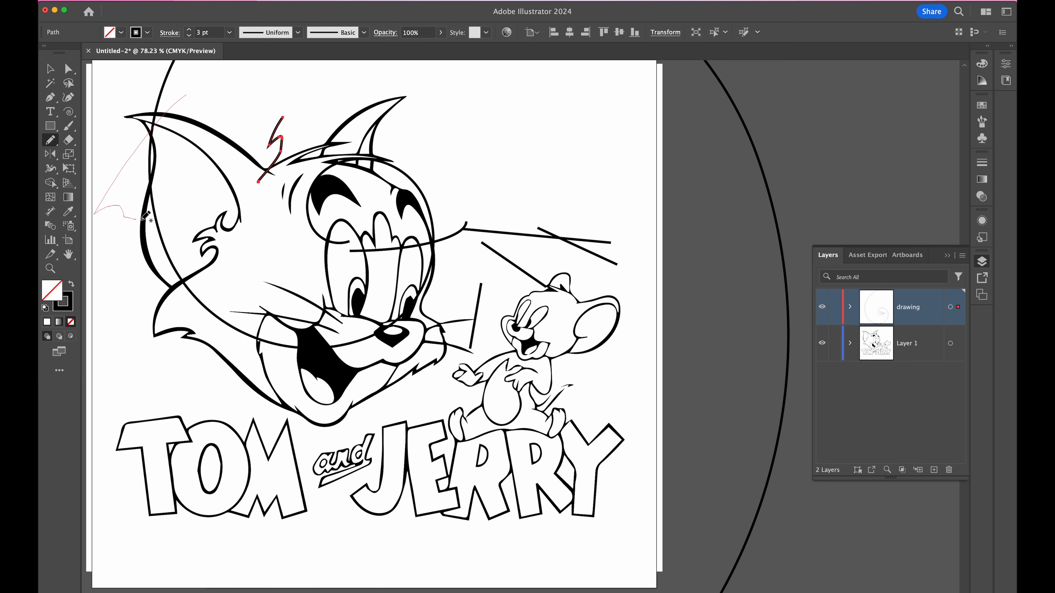
{"action": "mouse_move", "coordinate": [141, 220]}
{"action": "left_mouse_down"}
{"action": "mouse_move", "coordinate": [224, 298]}
{"action": "mouse_move", "coordinate": [230, 366]}
{"action": "left_mouse_up"}
{"action": "scroll", "coordinate": [299, 243], "scroll_direction": "left", "scroll_amount": 2}
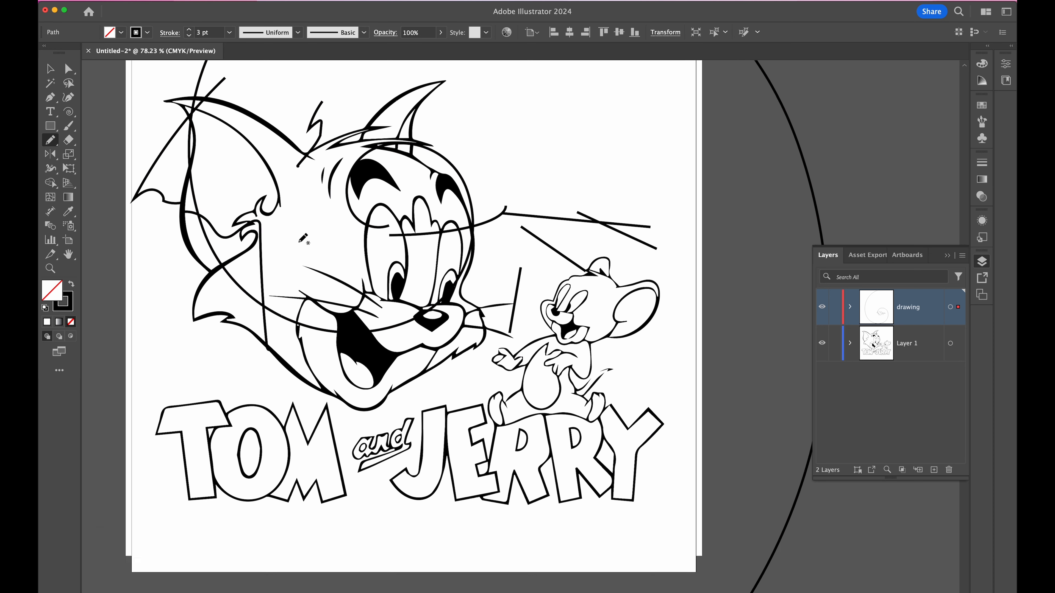
{"action": "scroll", "coordinate": [304, 239], "scroll_direction": "down", "scroll_amount": 3}
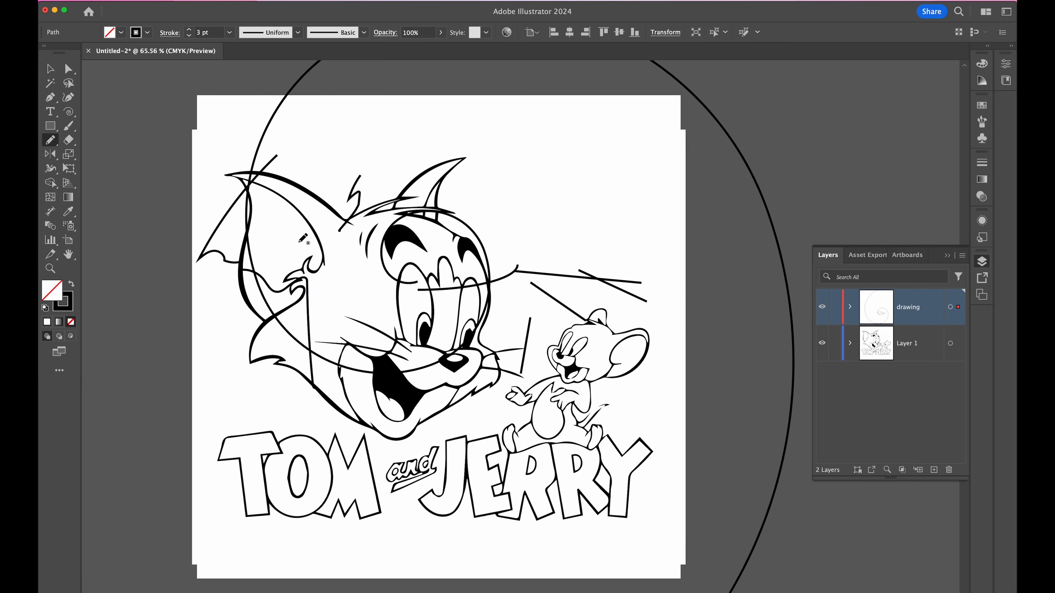
Select the whole traced artwork group and fill it with white
{"action": "scroll", "coordinate": [299, 243], "scroll_direction": "up", "scroll_amount": 5}
{"action": "key", "text": "v"}
{"action": "left_click", "coordinate": [435, 232]}
{"action": "left_click", "coordinate": [982, 105]}
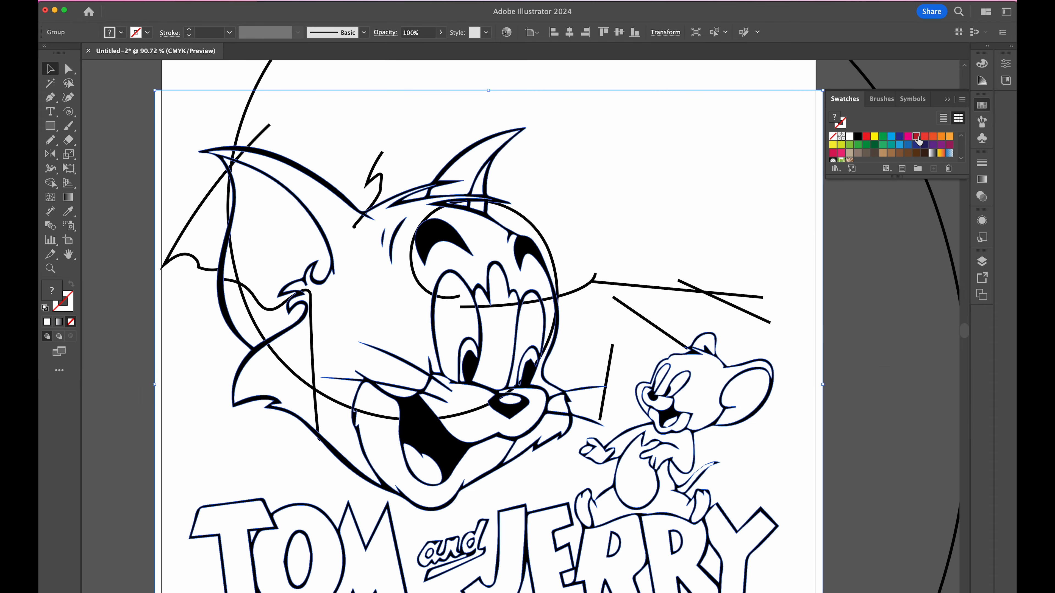
{"action": "left_click", "coordinate": [866, 136]}
{"action": "left_click", "coordinate": [849, 136]}
Directly select the cat's far ear and fill it with red, and fill its face with the lighter red swatch
{"action": "key", "text": "a"}
{"action": "left_click", "coordinate": [434, 204]}
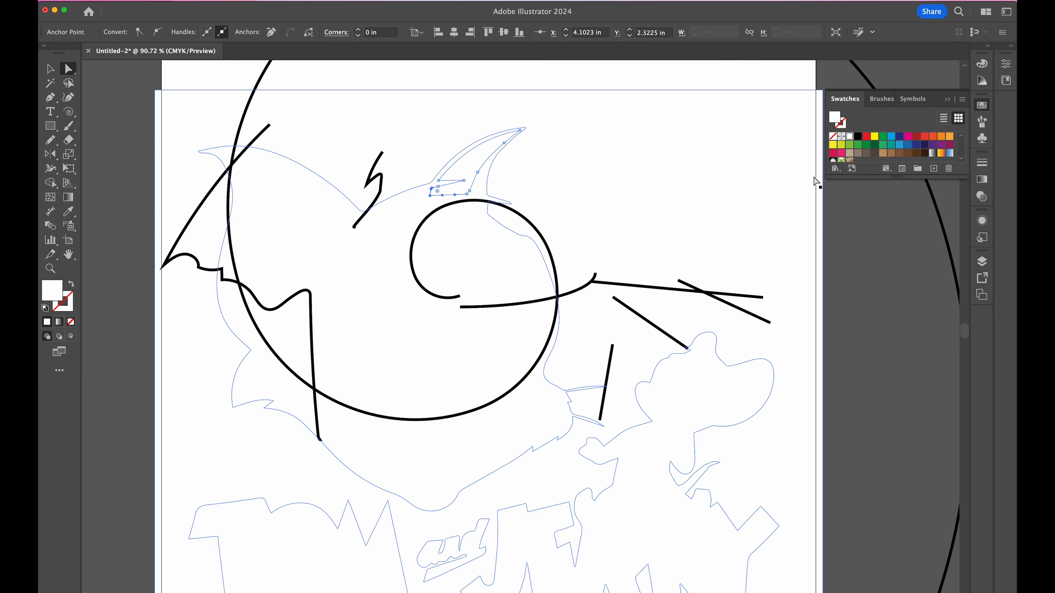
{"action": "left_click", "coordinate": [865, 136]}
{"action": "left_click", "coordinate": [382, 264]}
{"action": "left_click", "coordinate": [924, 136]}
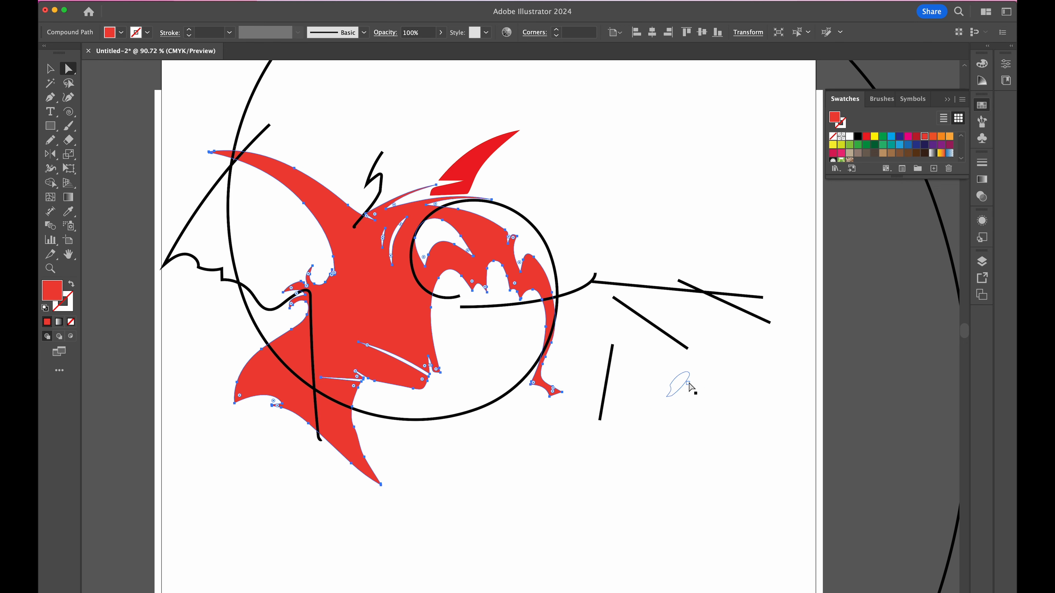
Fill the mouse's head with purple and its arms and legs with light orange
{"action": "left_click", "coordinate": [698, 392]}
{"action": "left_click", "coordinate": [941, 145]}
{"action": "left_click", "coordinate": [664, 505]}
{"action": "left_click", "coordinate": [633, 449], "text": "shift"}
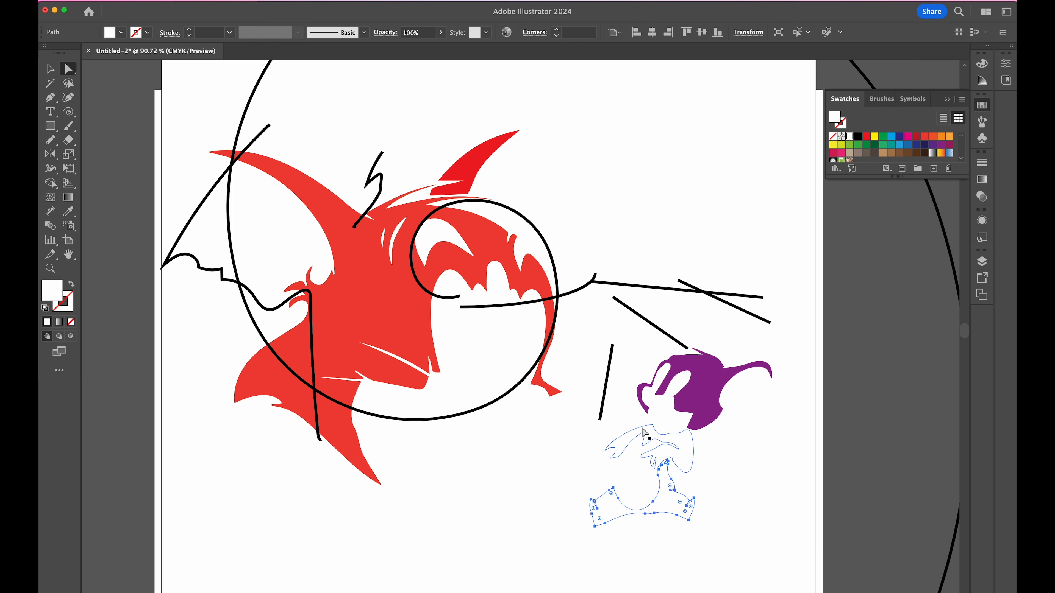
{"action": "left_click", "coordinate": [949, 136]}
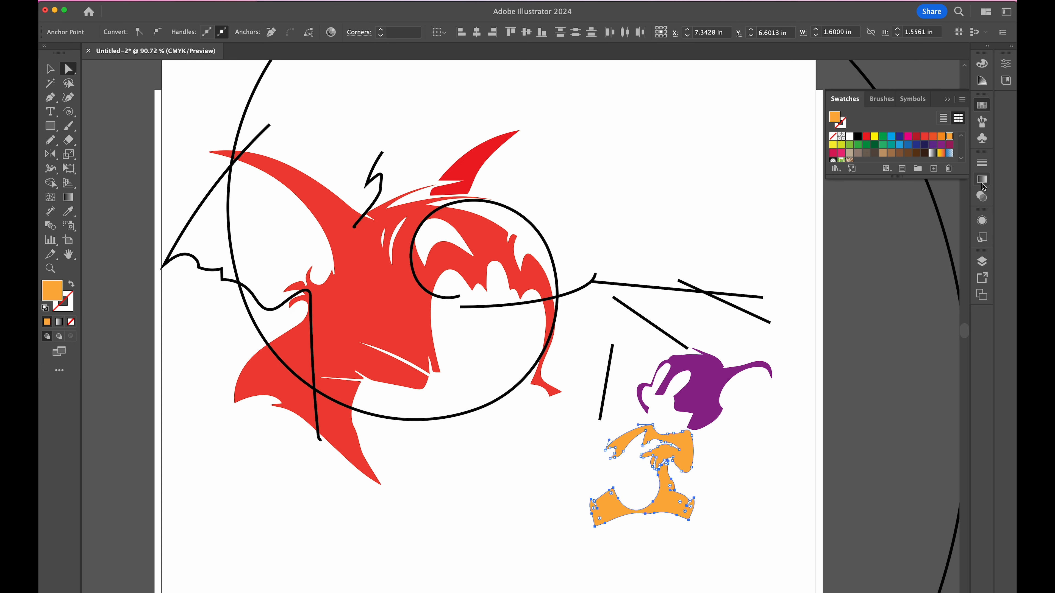
Select the letters T, M, E and Y of the title and fill them with a linear gradient starting in green
{"action": "left_click", "coordinate": [514, 545]}
{"action": "scroll", "coordinate": [513, 546], "scroll_direction": "down", "scroll_amount": 2}
{"action": "left_click", "coordinate": [553, 535]}
{"action": "left_click", "coordinate": [390, 533], "text": "shift"}
{"action": "left_click", "coordinate": [244, 538], "text": "shift"}
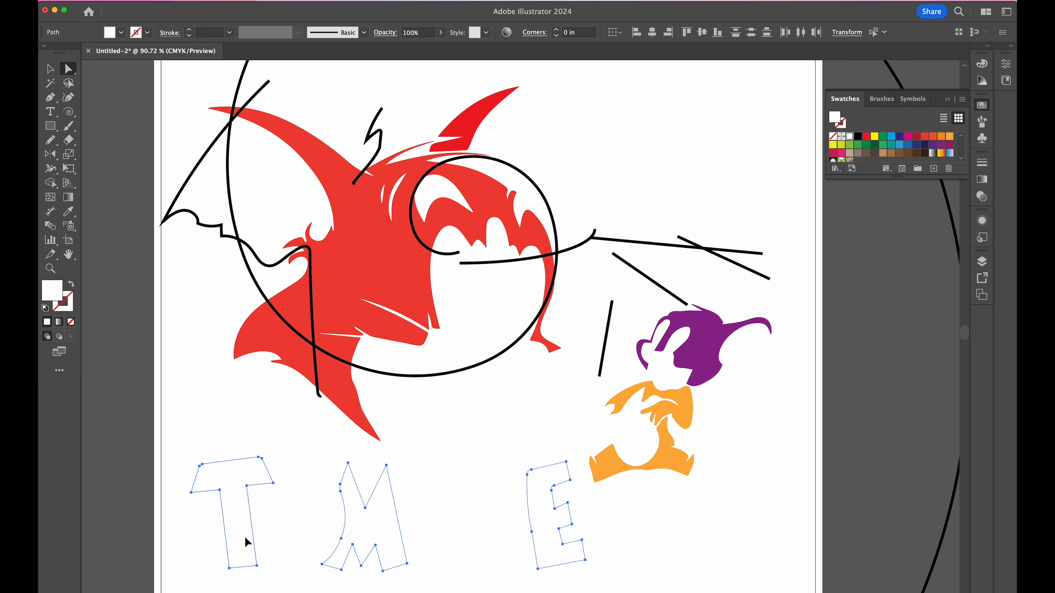
{"action": "left_click", "coordinate": [741, 510], "text": "shift"}
{"action": "left_click", "coordinate": [981, 179]}
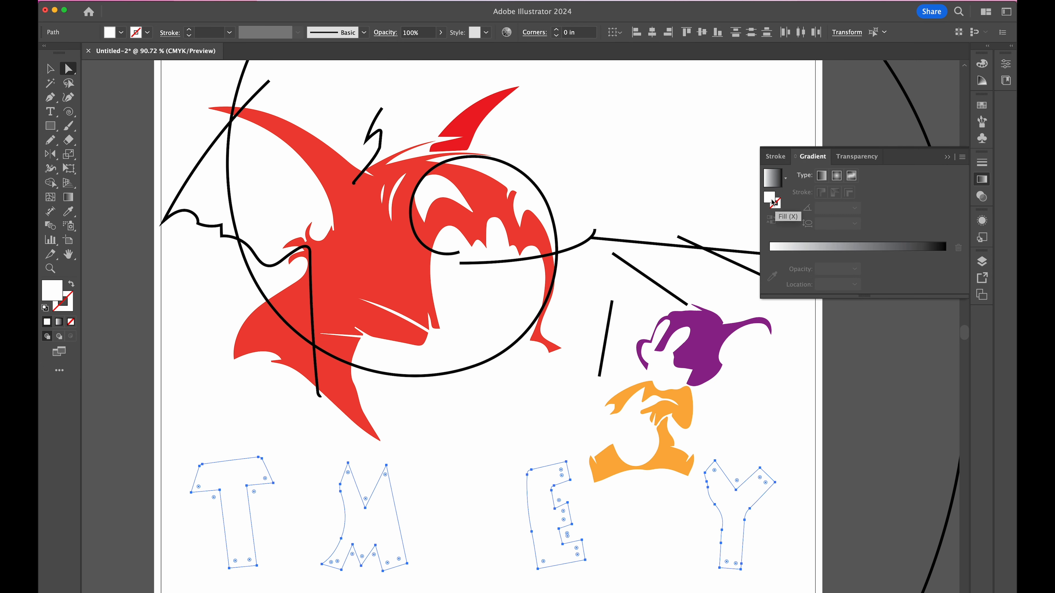
{"action": "left_click", "coordinate": [829, 251]}
{"action": "double_click", "coordinate": [769, 254]}
{"action": "left_click", "coordinate": [852, 377]}
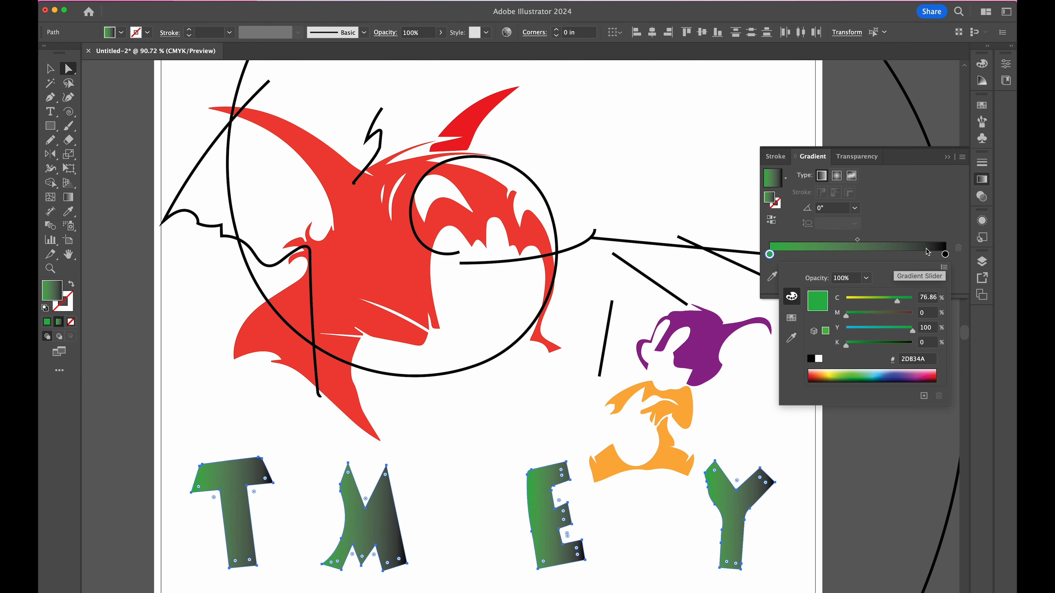
Recolour the end stop of the letters' gradient with a colour picked from the spectrum
{"action": "double_click", "coordinate": [945, 254]}
{"action": "left_click", "coordinate": [927, 376]}
{"action": "key", "text": "Escape"}
{"action": "left_click", "coordinate": [894, 188]}
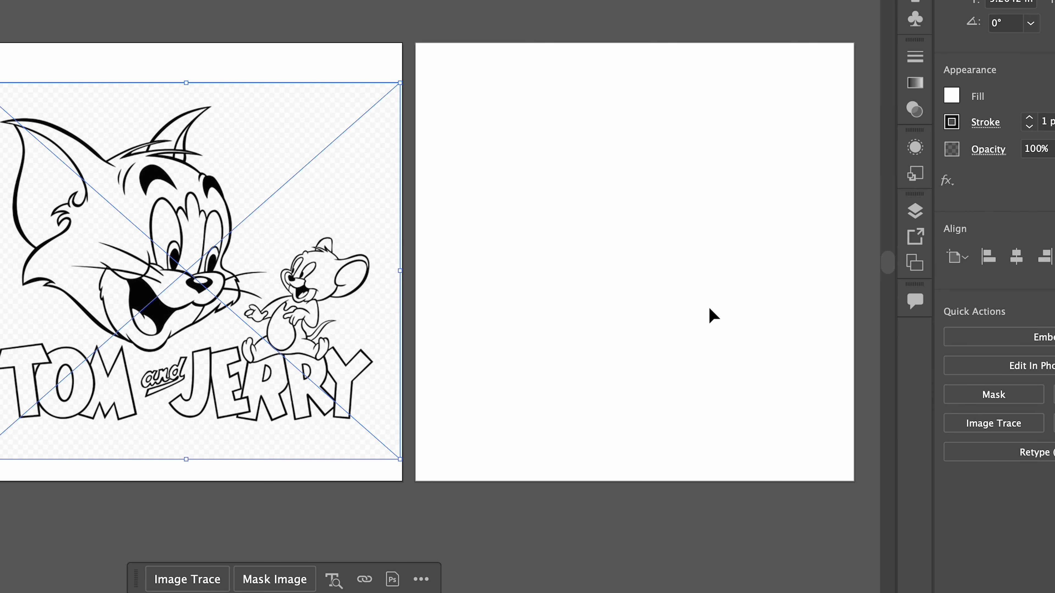
Paste a copy of the cartoon image, move it onto the empty second artboard and scale it down to fit inside
{"action": "key", "text": "super+v"}
{"action": "left_click_drag", "start_coordinate": [662, 240], "coordinate": [594, 203]}
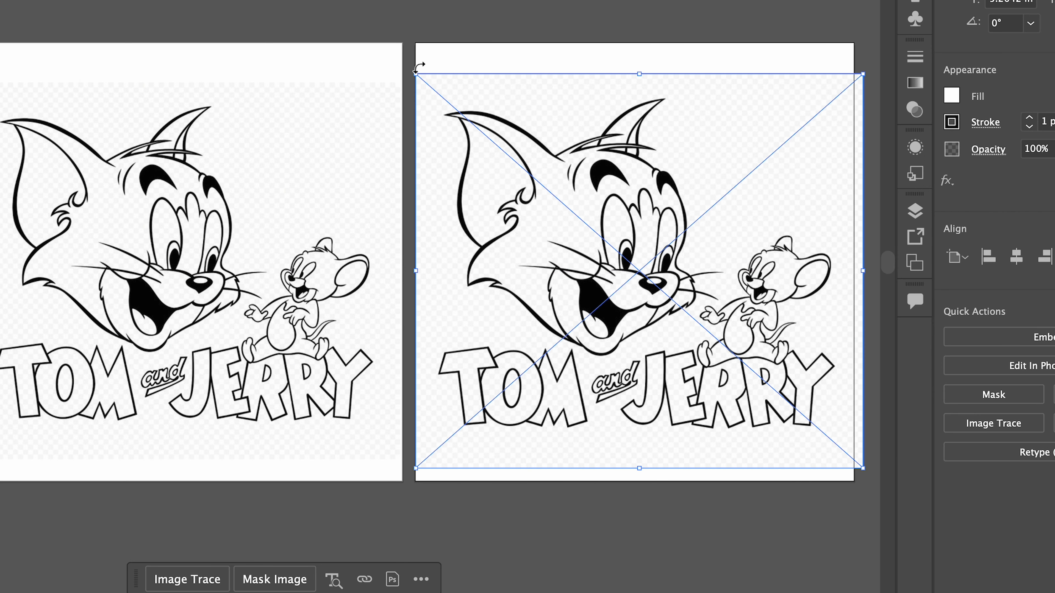
{"action": "mouse_move", "coordinate": [422, 76]}
{"action": "left_mouse_down"}
{"action": "mouse_move", "coordinate": [447, 99]}
{"action": "mouse_move", "coordinate": [423, 89]}
{"action": "left_mouse_up"}
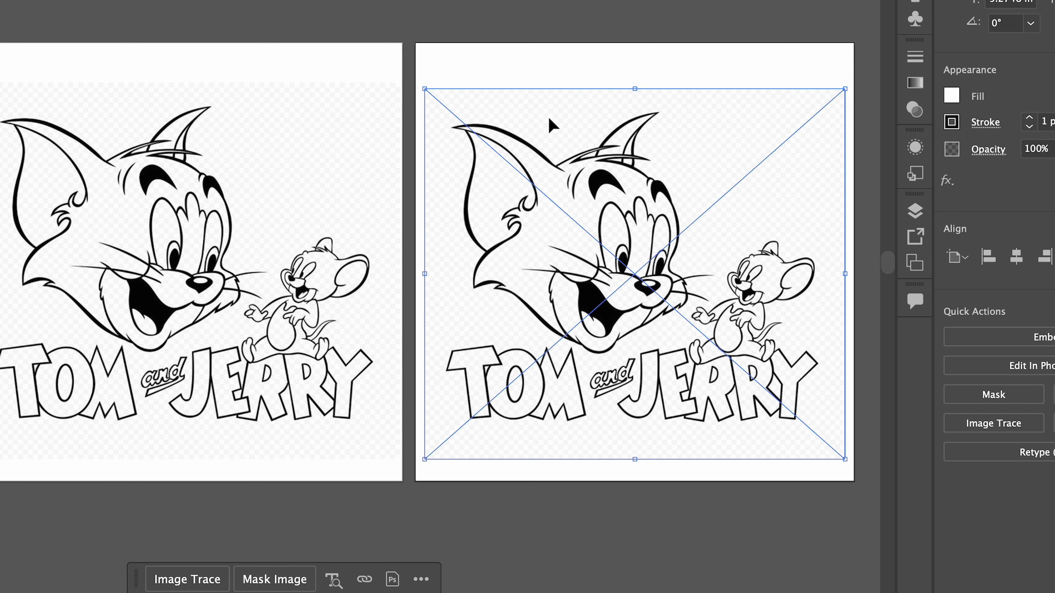
Image-trace the cartoon on the first artboard in black and white with Paths at 75% and expand the result
{"action": "left_click", "coordinate": [379, 151]}
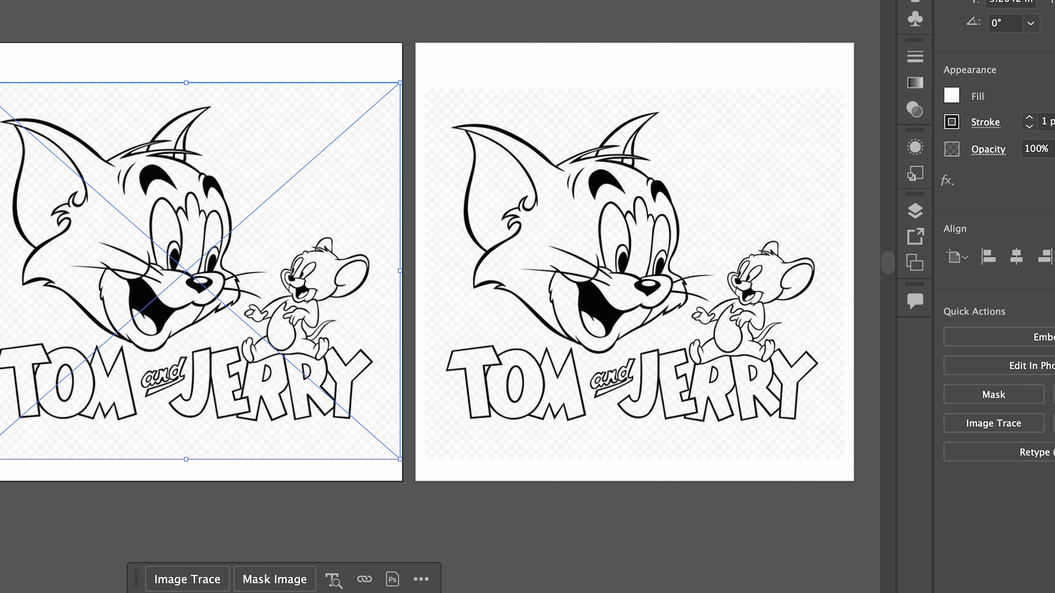
{"action": "left_click", "coordinate": [168, 1]}
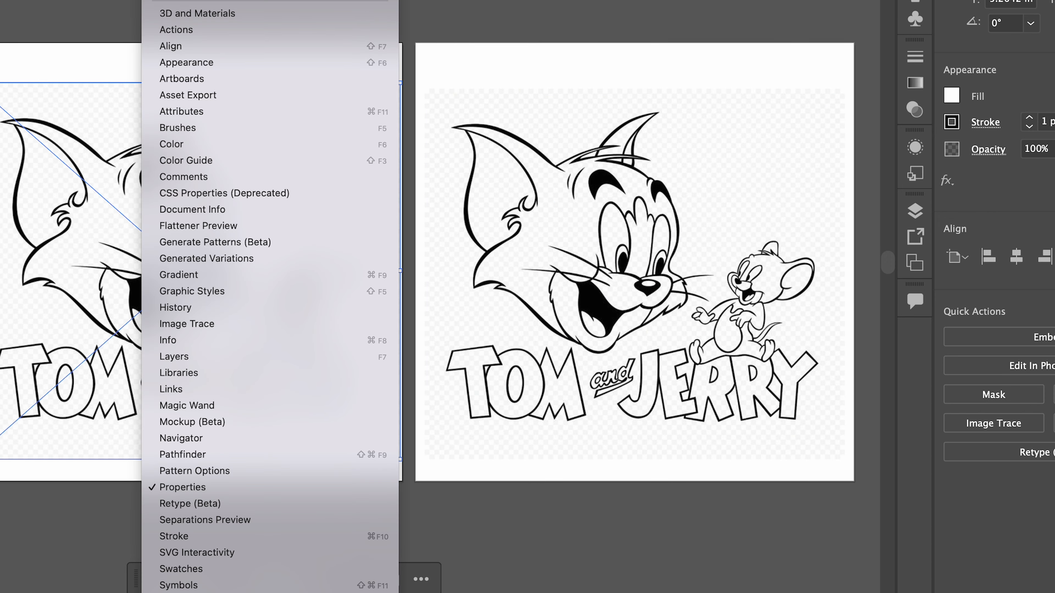
{"action": "left_click", "coordinate": [189, 325]}
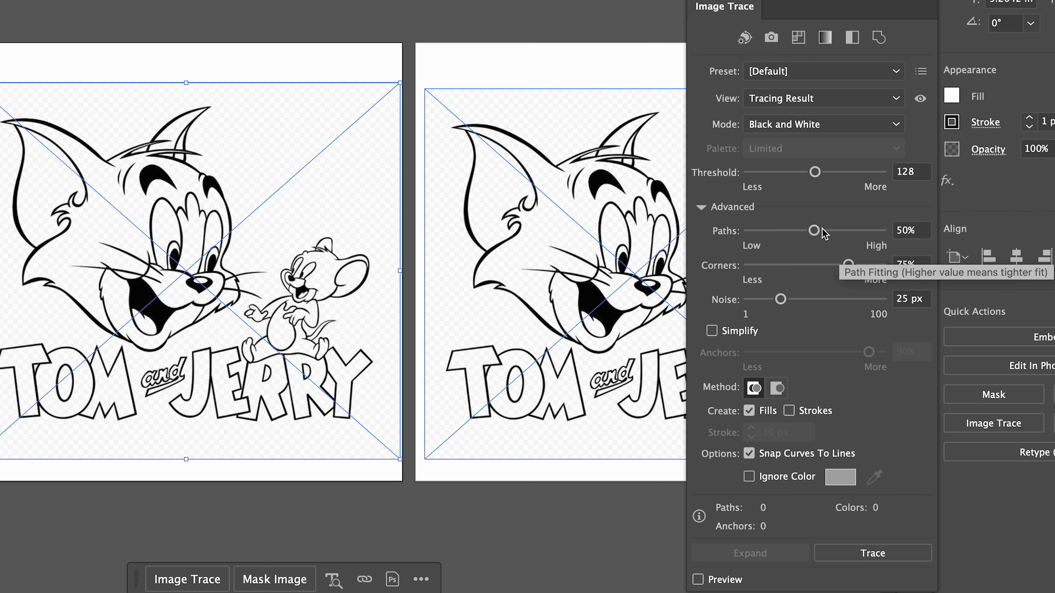
{"action": "left_click_drag", "start_coordinate": [814, 230], "coordinate": [850, 232]}
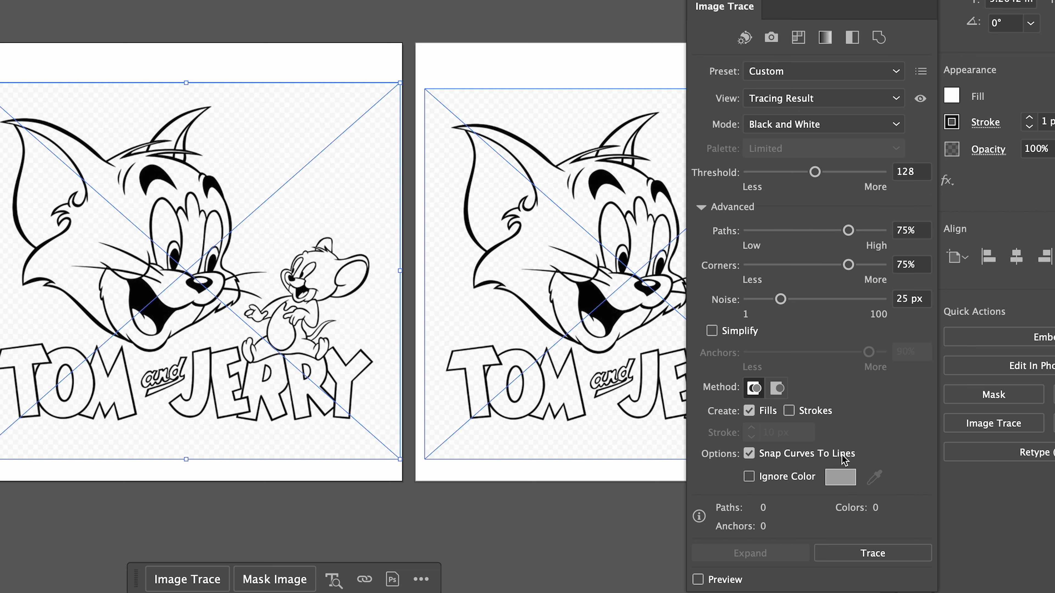
{"action": "left_click", "coordinate": [871, 554]}
{"action": "left_click", "coordinate": [784, 552]}
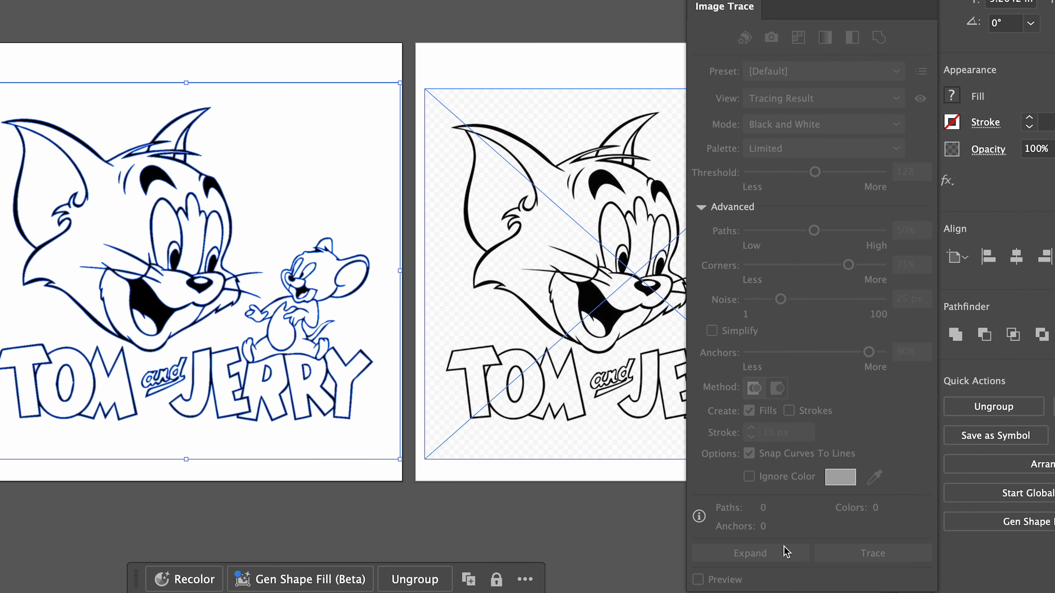
Trace the cartoon copy on the second artboard with Paths at 74% and white ignored, and expand it
{"action": "left_click", "coordinate": [637, 111]}
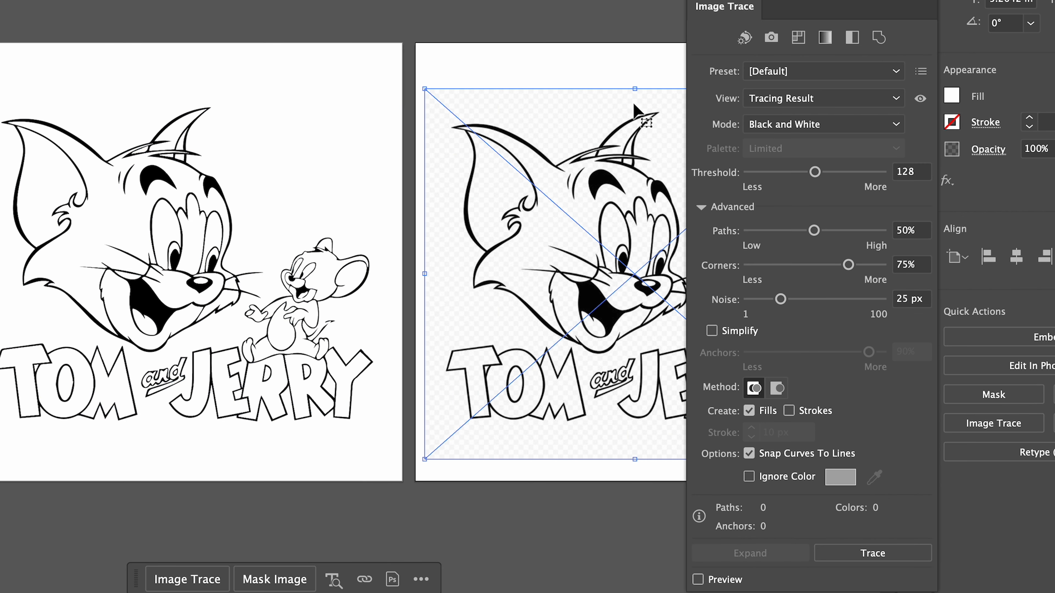
{"action": "left_click", "coordinate": [750, 477]}
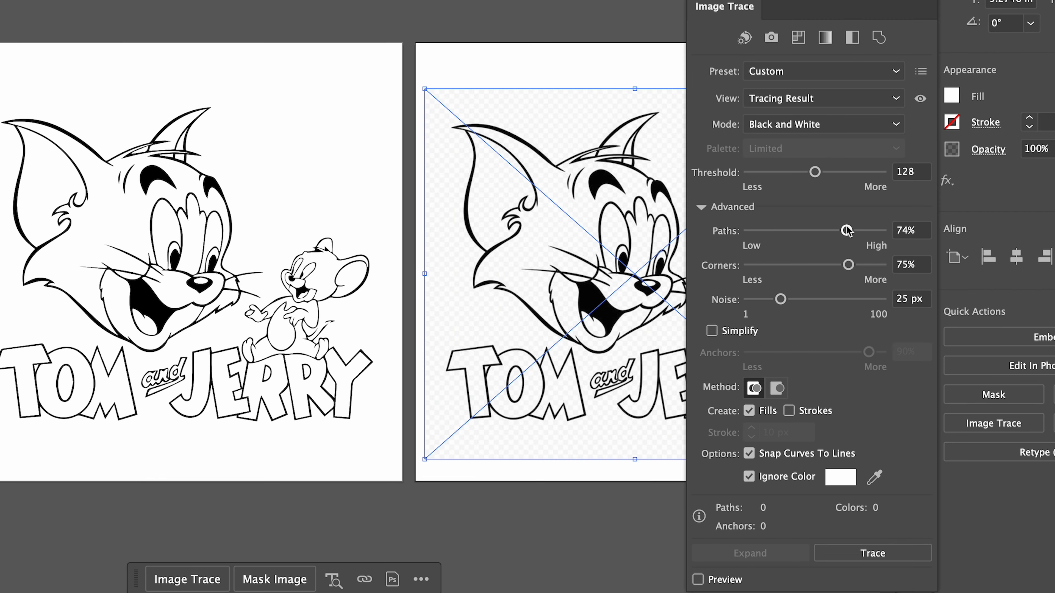
{"action": "left_click", "coordinate": [882, 564]}
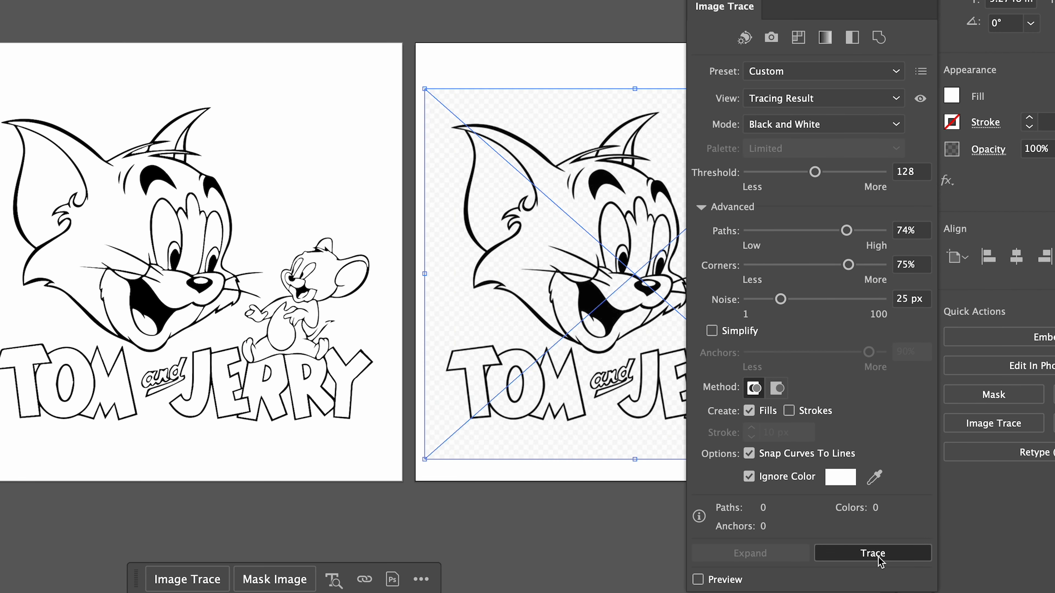
{"action": "left_click", "coordinate": [793, 558]}
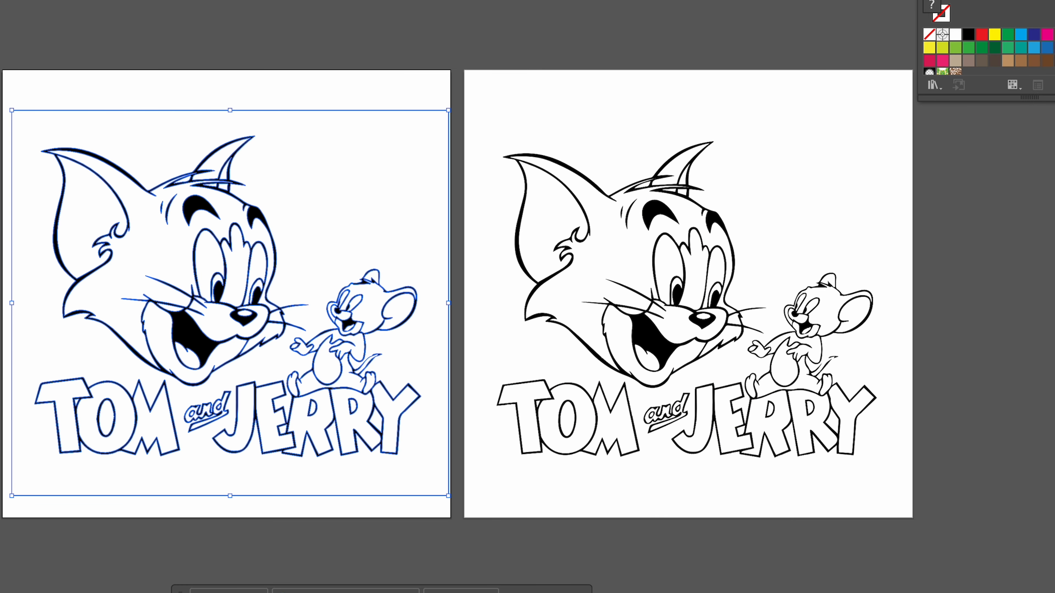
Fill the first artboard's expanded tracing with a linear gradient and recolour its starting stop pink
{"action": "double_click", "coordinate": [908, 219]}
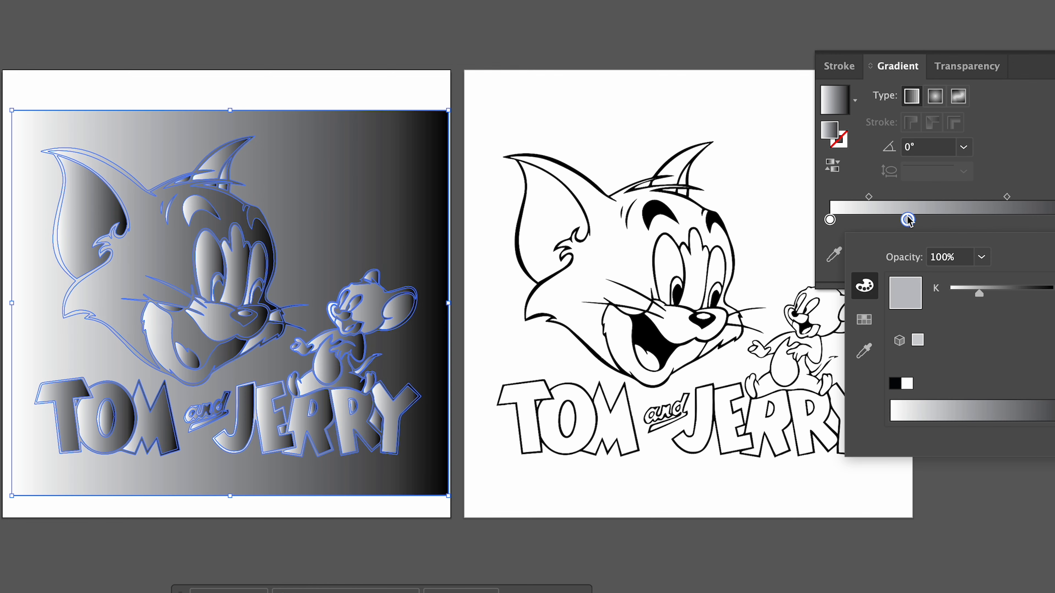
{"action": "double_click", "coordinate": [830, 220]}
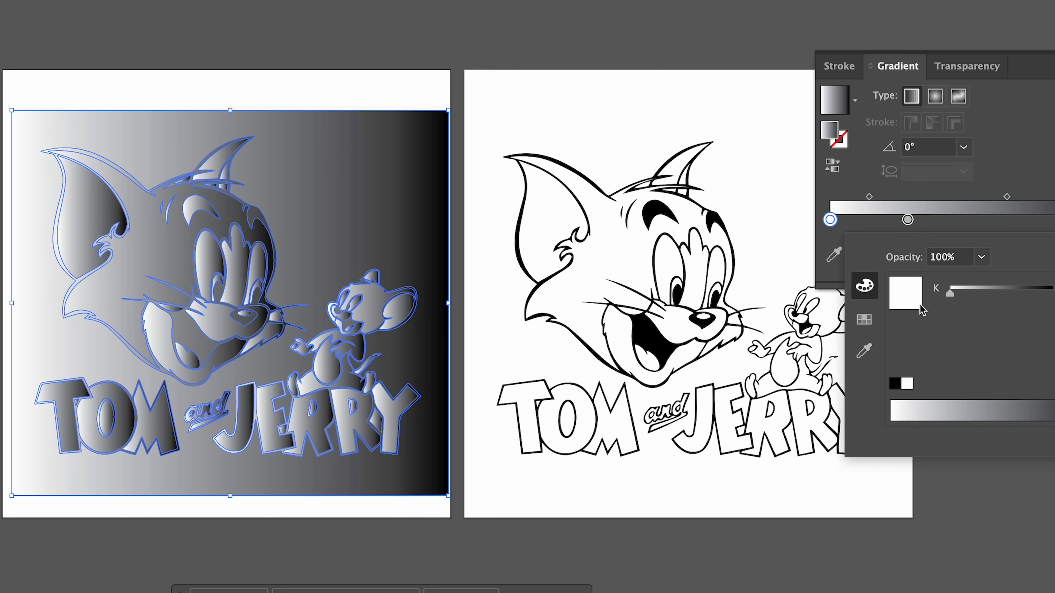
{"action": "left_click", "coordinate": [863, 319]}
{"action": "left_click", "coordinate": [982, 279]}
Recolour the gradient's middle stop green and shift it to about 51%, then deselect the artwork
{"action": "left_click", "coordinate": [907, 220]}
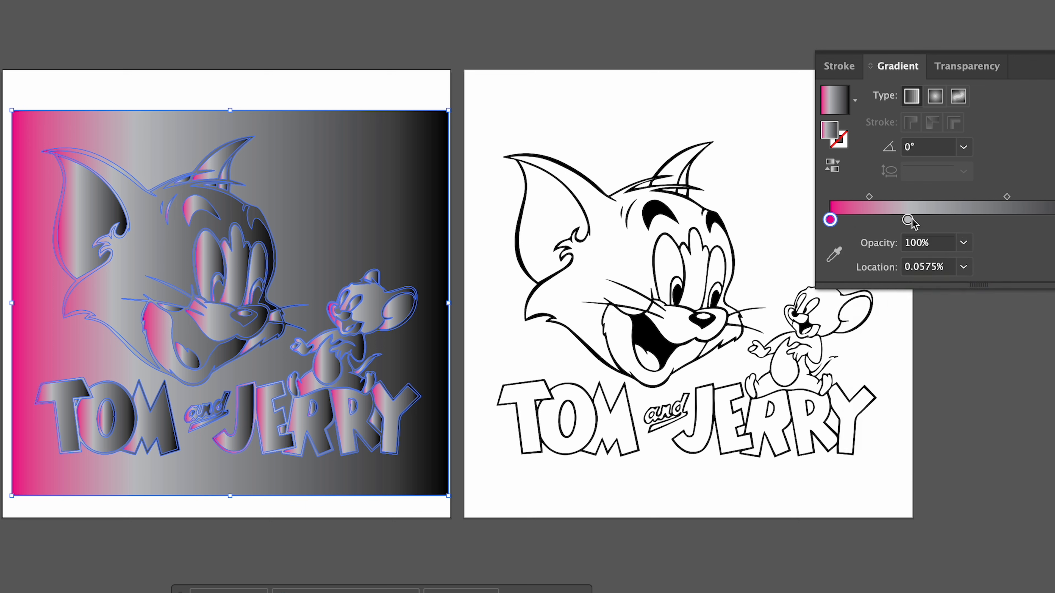
{"action": "double_click", "coordinate": [907, 219]}
{"action": "left_click", "coordinate": [943, 278]}
{"action": "left_click", "coordinate": [1050, 213]}
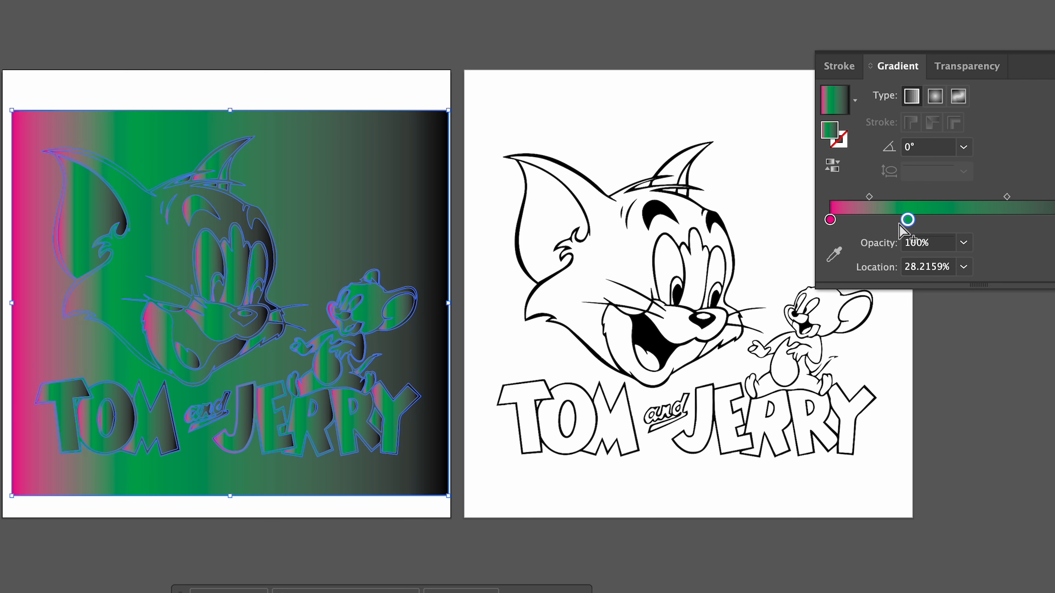
{"action": "left_click_drag", "start_coordinate": [899, 224], "coordinate": [970, 218]}
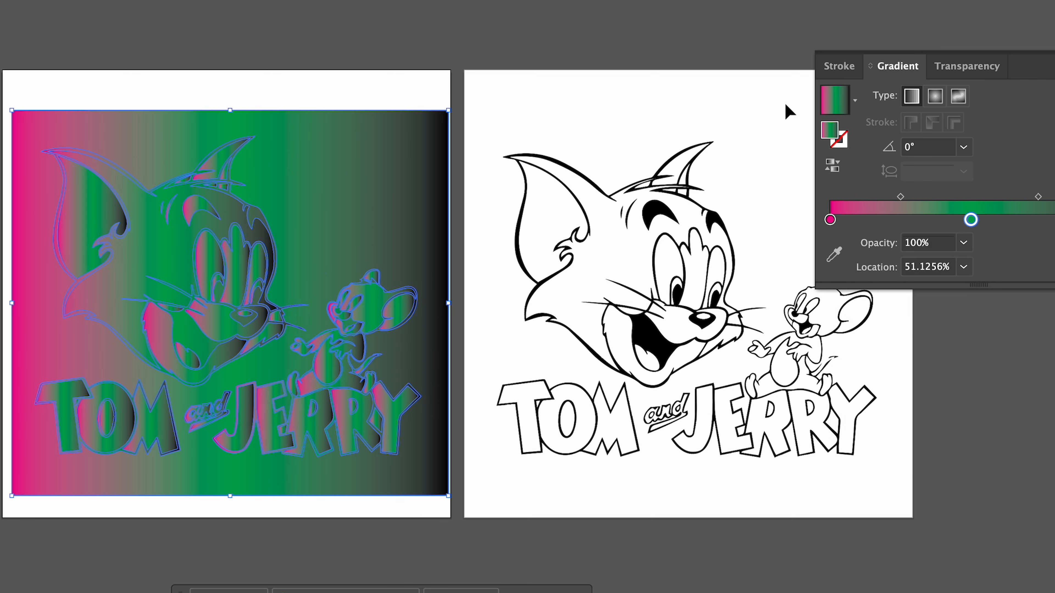
{"action": "left_click", "coordinate": [608, 99]}
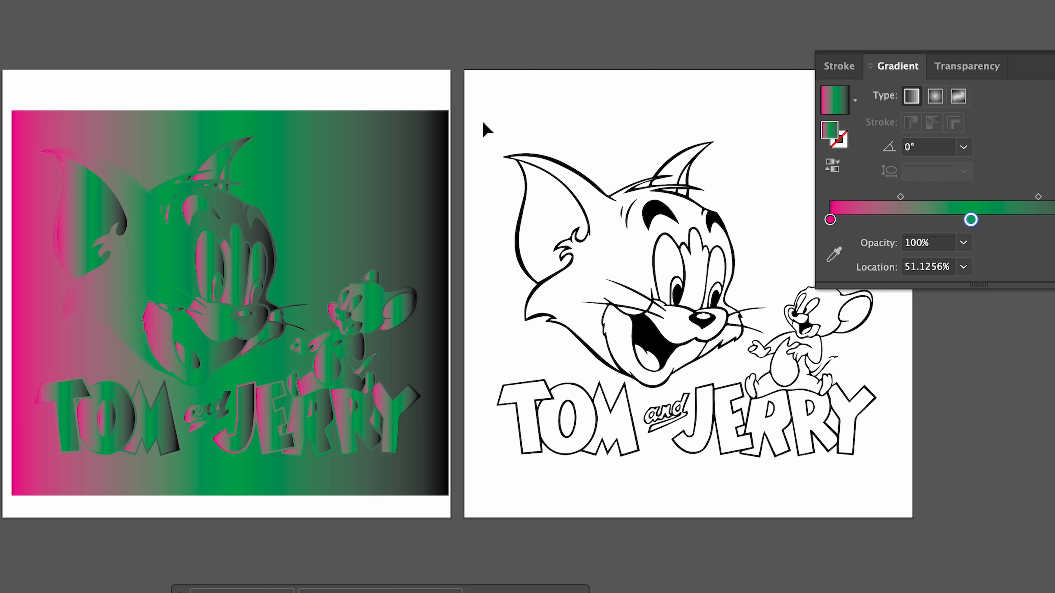
Select the second artboard's tracing and apply the same pink-to-green gradient to it
{"action": "left_click_drag", "start_coordinate": [874, 487], "coordinate": [875, 487]}
{"action": "left_click", "coordinate": [913, 210]}
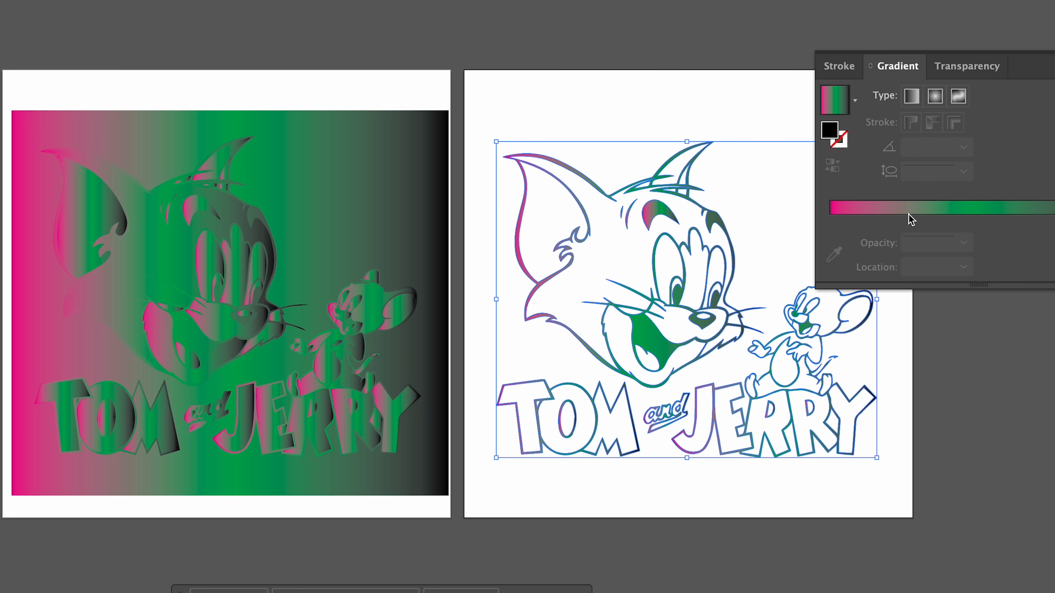
{"action": "key", "text": "super+F9"}
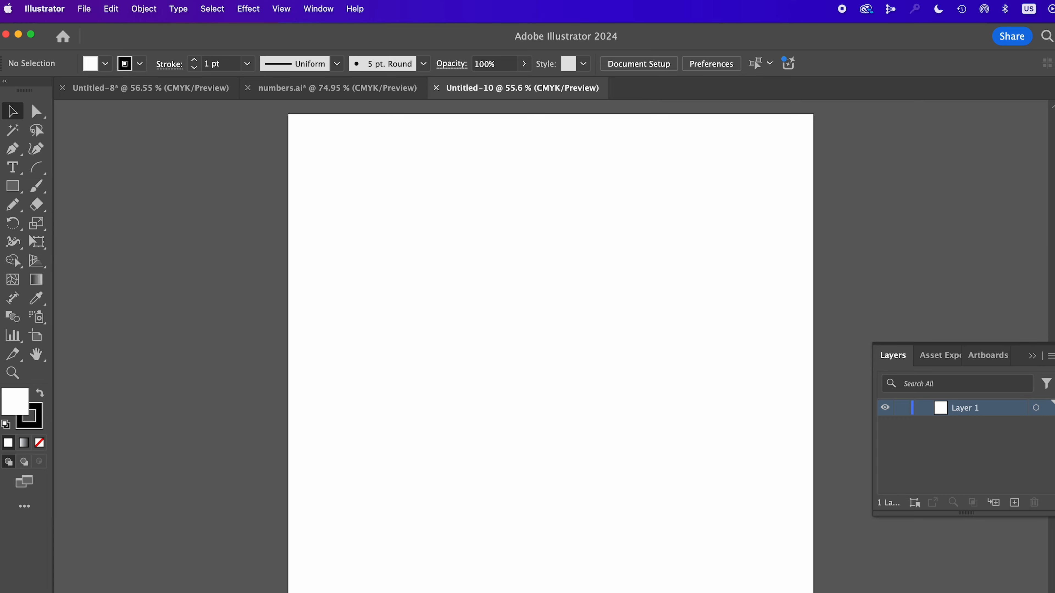
Place the photo of the woman and dog in the new document, scale it down and move it over the artboard
{"action": "left_click_drag", "start_coordinate": [949, 590], "coordinate": [610, 467]}
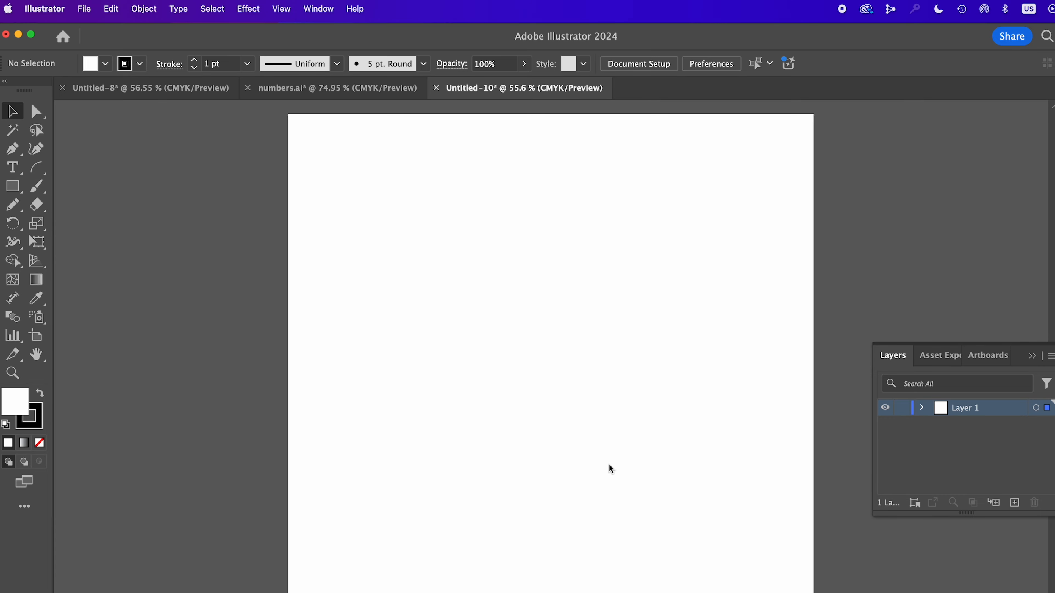
{"action": "scroll", "coordinate": [655, 419], "scroll_direction": "down", "scroll_amount": 10}
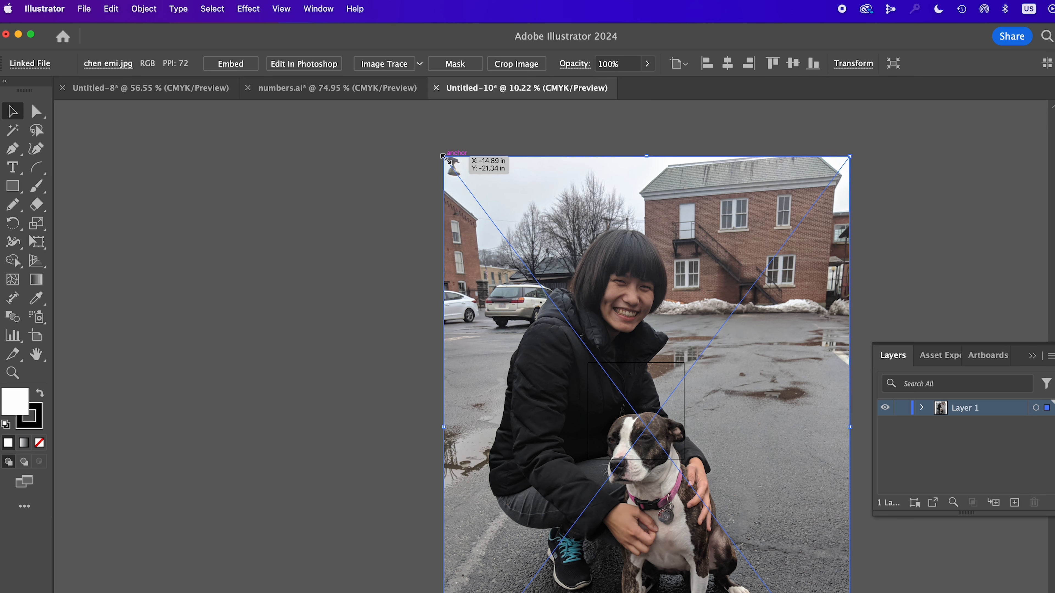
{"action": "left_click_drag", "start_coordinate": [443, 156], "coordinate": [667, 541]}
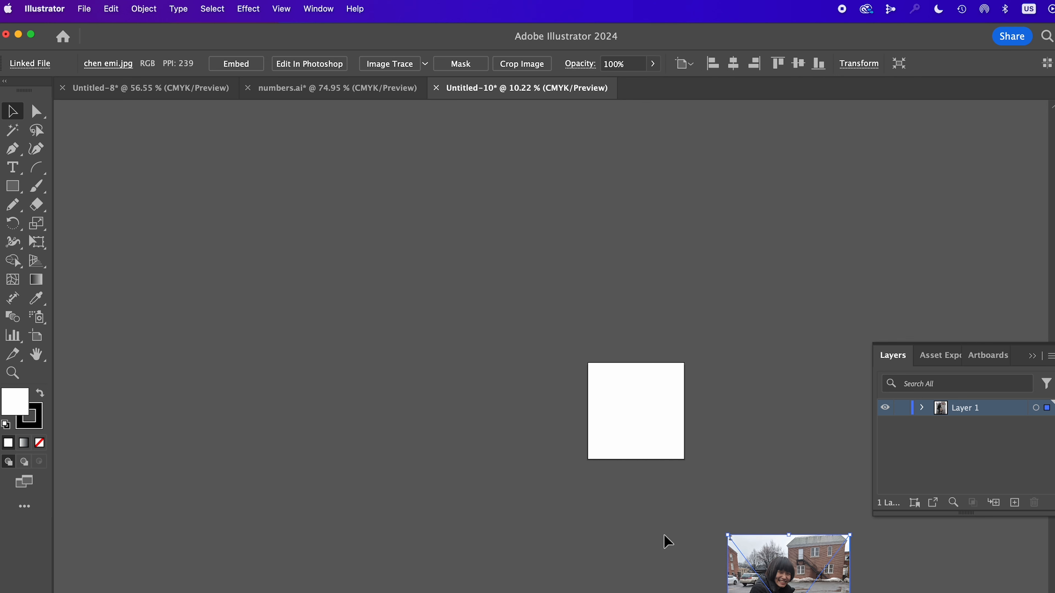
{"action": "left_click_drag", "start_coordinate": [771, 570], "coordinate": [616, 356]}
{"action": "scroll", "coordinate": [618, 351], "scroll_direction": "up", "scroll_amount": 3}
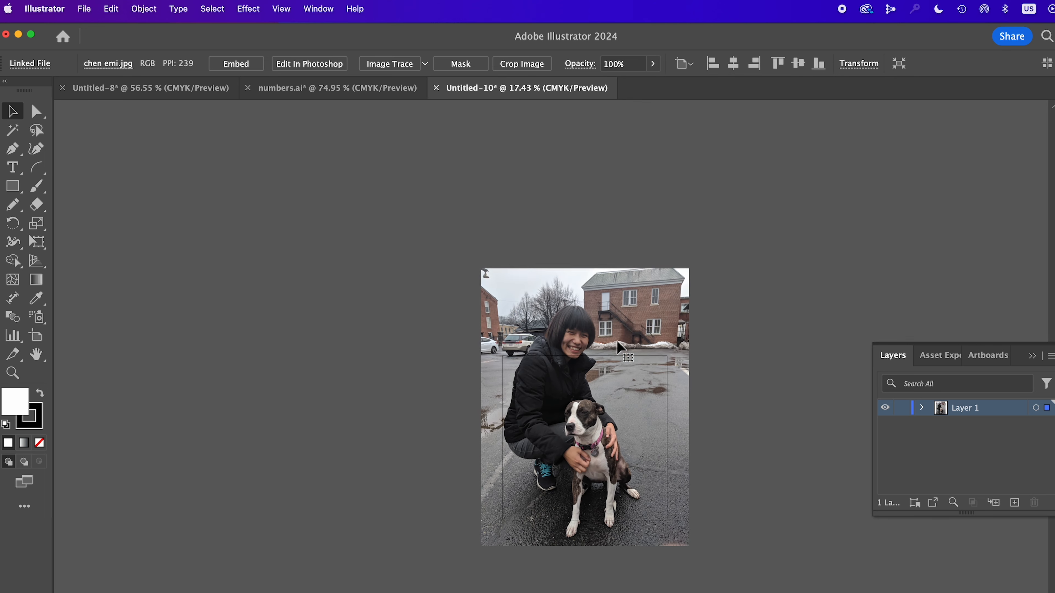
Scale the photo down further from its corner so it is slightly narrower than the artboard
{"action": "scroll", "coordinate": [617, 342], "scroll_direction": "right", "scroll_amount": 2}
{"action": "scroll", "coordinate": [618, 342], "scroll_direction": "down", "scroll_amount": 1}
{"action": "left_click_drag", "start_coordinate": [443, 257], "coordinate": [515, 333]}
{"action": "scroll", "coordinate": [514, 333], "scroll_direction": "up", "scroll_amount": 5}
{"action": "scroll", "coordinate": [515, 332], "scroll_direction": "down", "scroll_amount": 8}
{"action": "scroll", "coordinate": [515, 333], "scroll_direction": "right", "scroll_amount": 2}
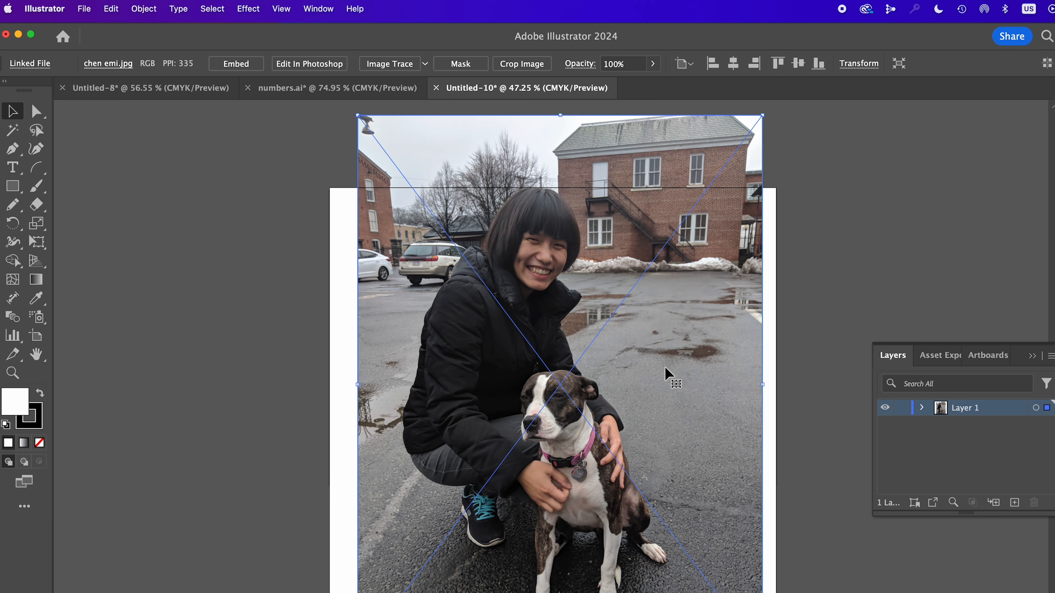
Image-trace the photo with the High Fidelity Photo preset, accept the large-image tracing and expand the result
{"action": "left_click", "coordinate": [249, 8]}
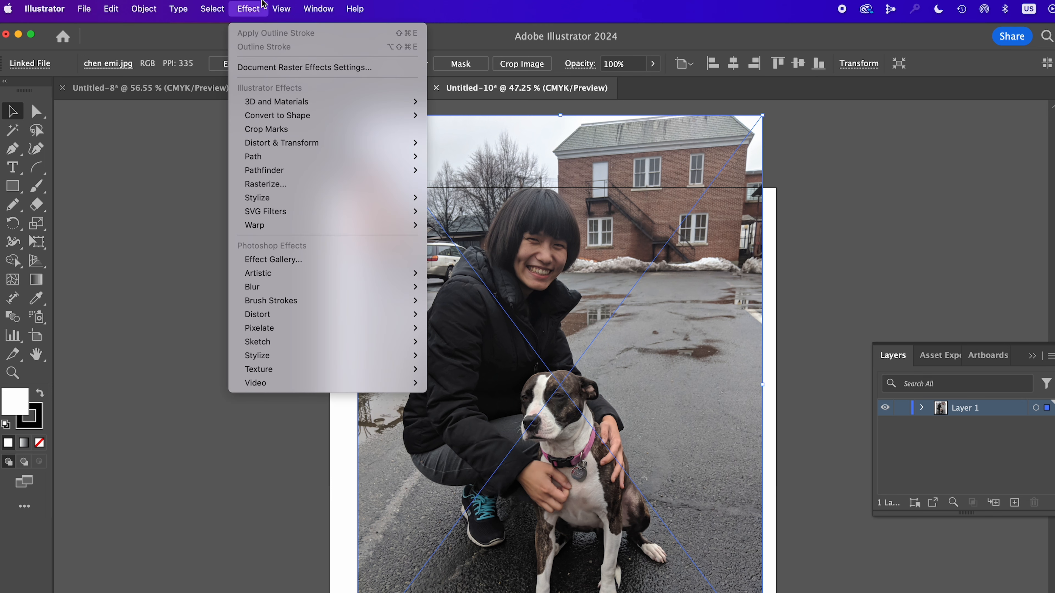
{"action": "mouse_move", "coordinate": [273, 5]}
{"action": "mouse_move", "coordinate": [316, 8]}
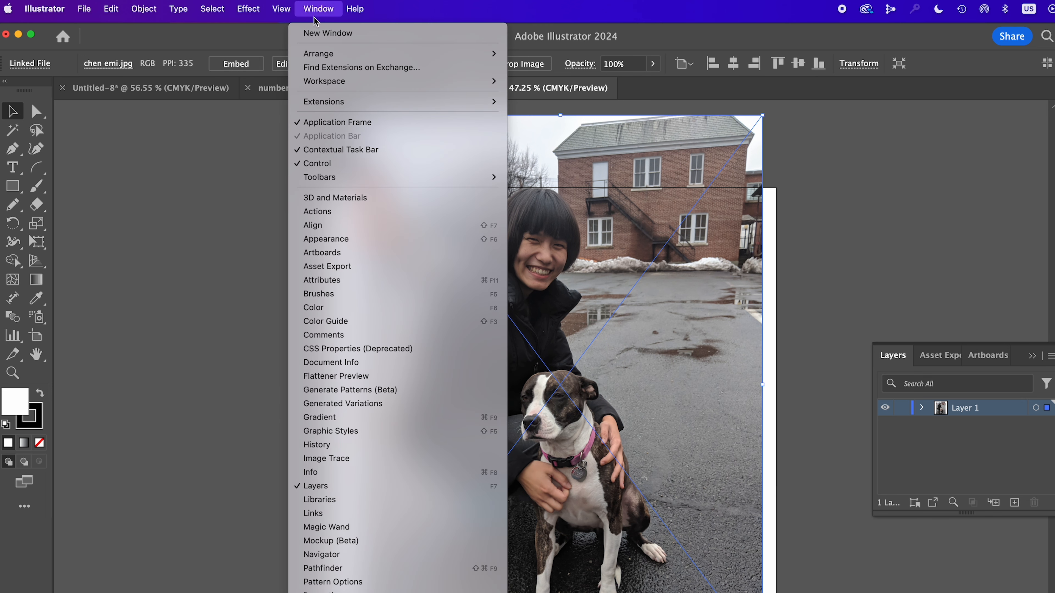
{"action": "left_click", "coordinate": [332, 458]}
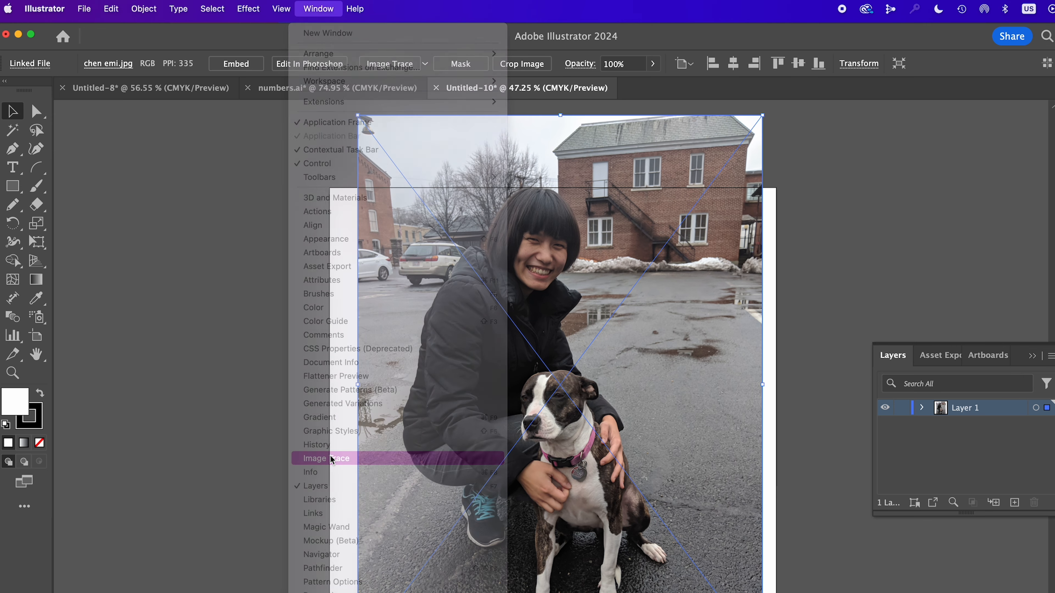
{"action": "left_click", "coordinate": [947, 192]}
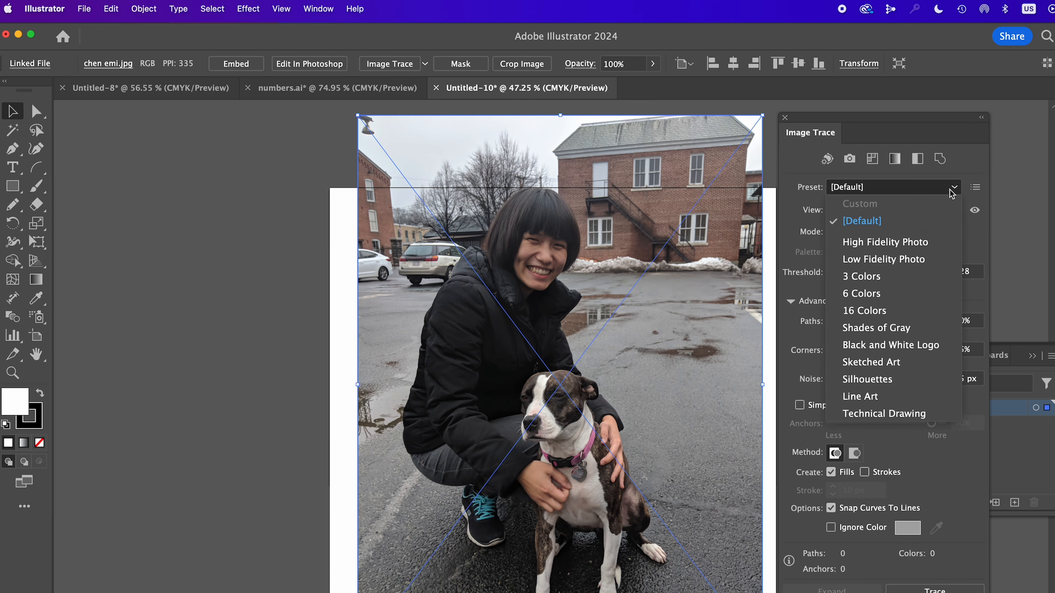
{"action": "left_click", "coordinate": [889, 245]}
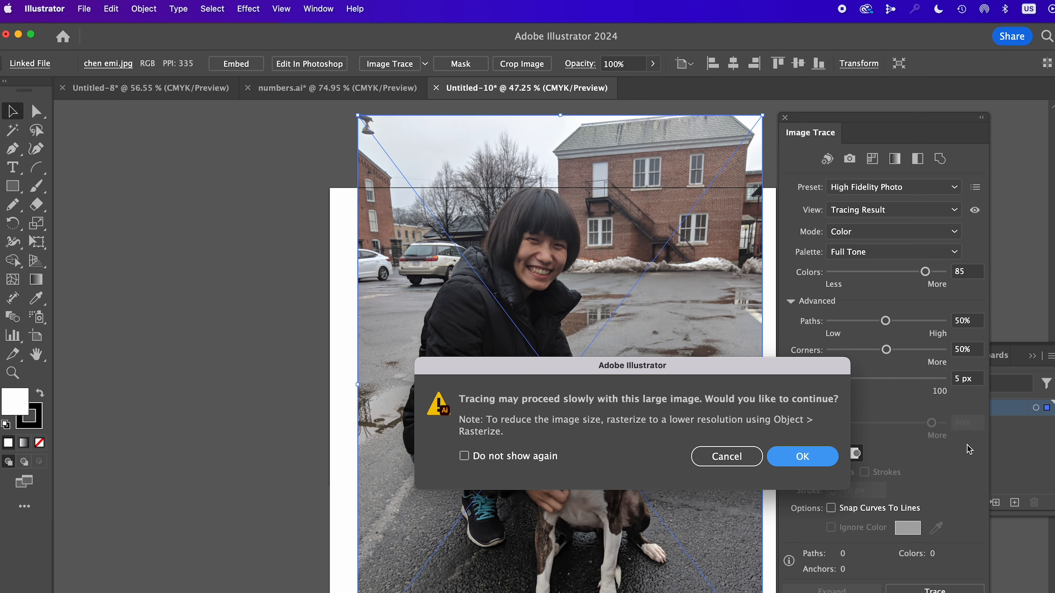
{"action": "key", "text": "Return"}
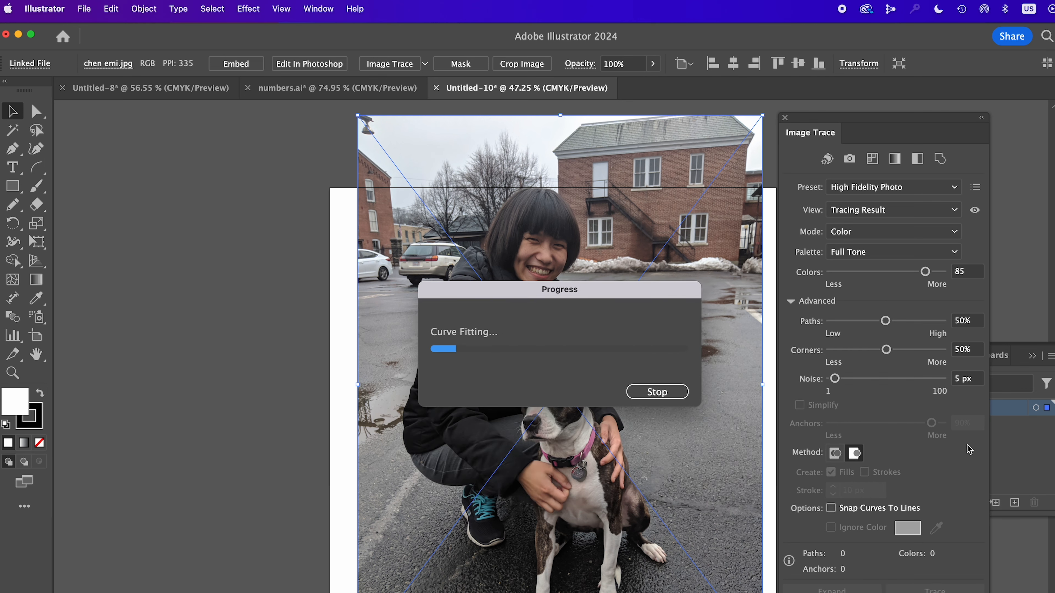
{"action": "left_click", "coordinate": [831, 591]}
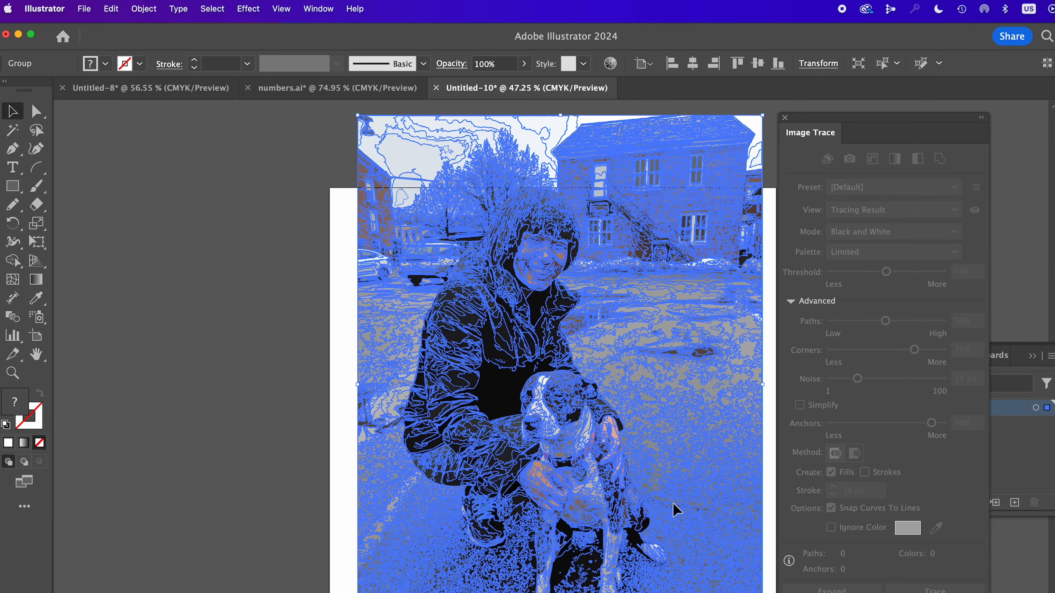
Try moving an anchor point of the traced shape at the dog's eye with Direct Selection, and undo the move
{"action": "scroll", "coordinate": [600, 471], "scroll_direction": "up", "scroll_amount": 5}
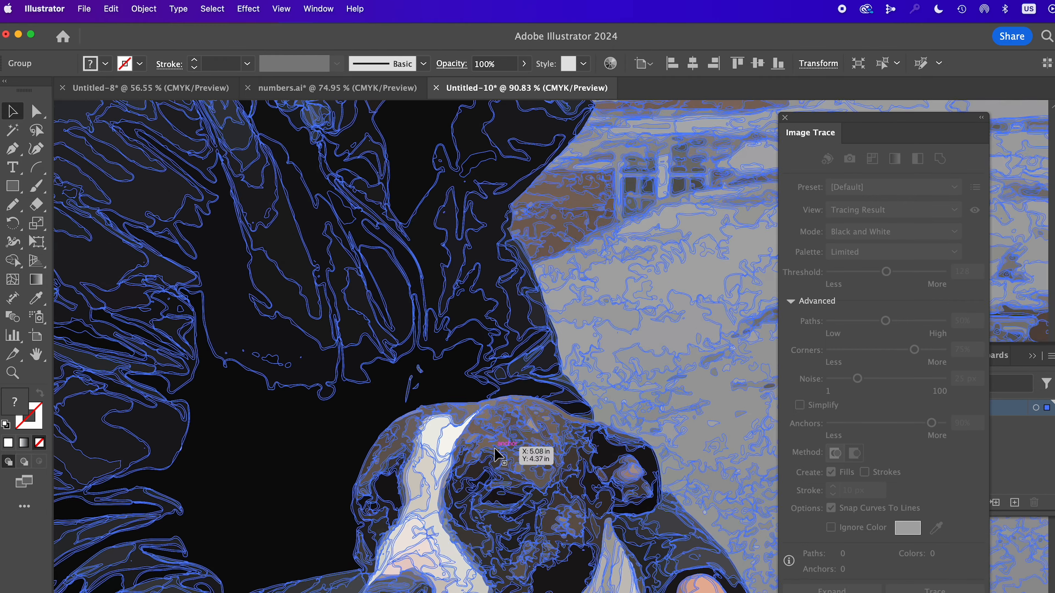
{"action": "scroll", "coordinate": [498, 456], "scroll_direction": "up", "scroll_amount": 5}
{"action": "left_click", "coordinate": [37, 119]}
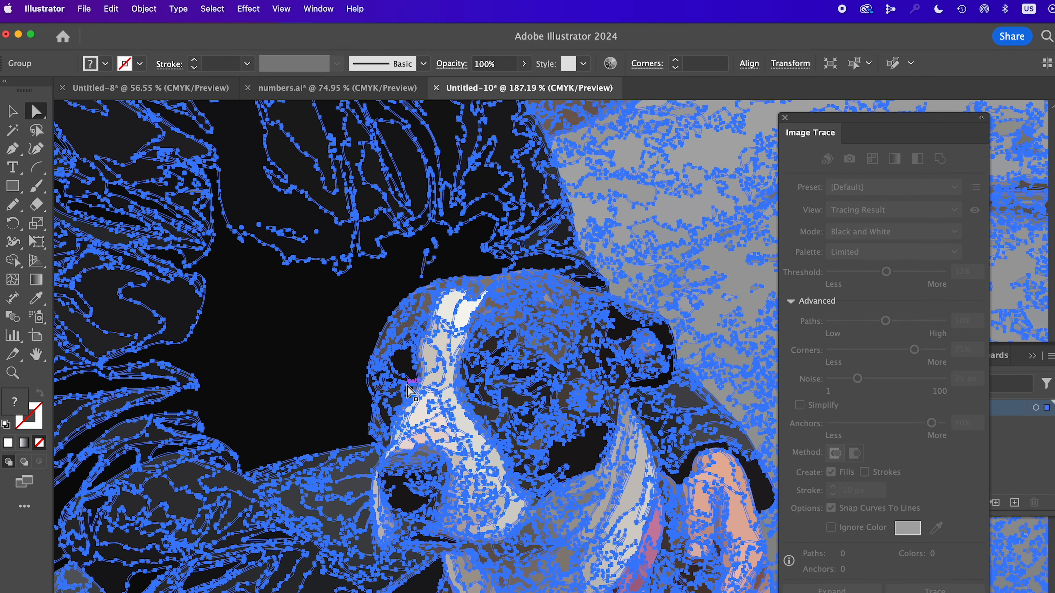
{"action": "scroll", "coordinate": [410, 390], "scroll_direction": "up", "scroll_amount": 7}
{"action": "left_click", "coordinate": [339, 374]}
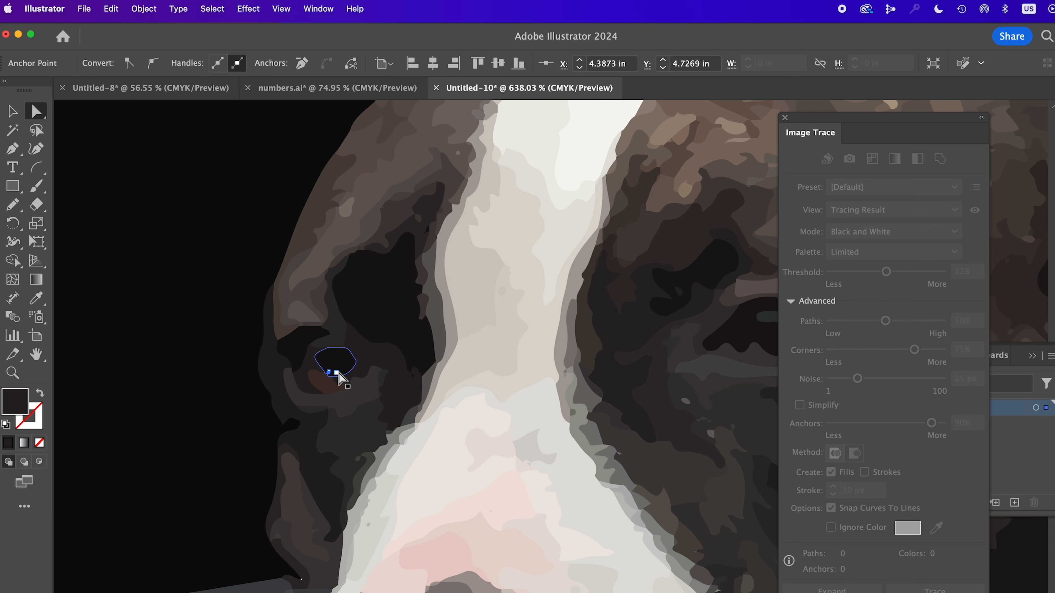
{"action": "left_click_drag", "start_coordinate": [338, 375], "coordinate": [362, 415]}
{"action": "key", "text": "super+z"}
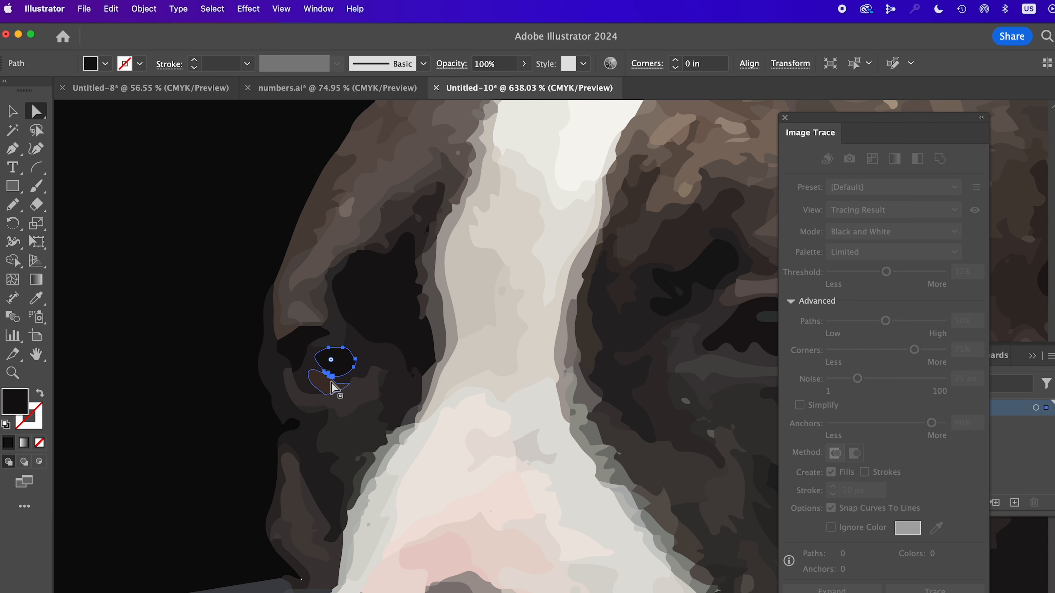
Adjust the small dark shape at the dog's eye, select the neighbouring shape, and return to the whole artboard with the Selection tool
{"action": "left_click", "coordinate": [328, 349]}
{"action": "left_click_drag", "start_coordinate": [331, 355], "coordinate": [310, 394]}
{"action": "left_click", "coordinate": [405, 406]}
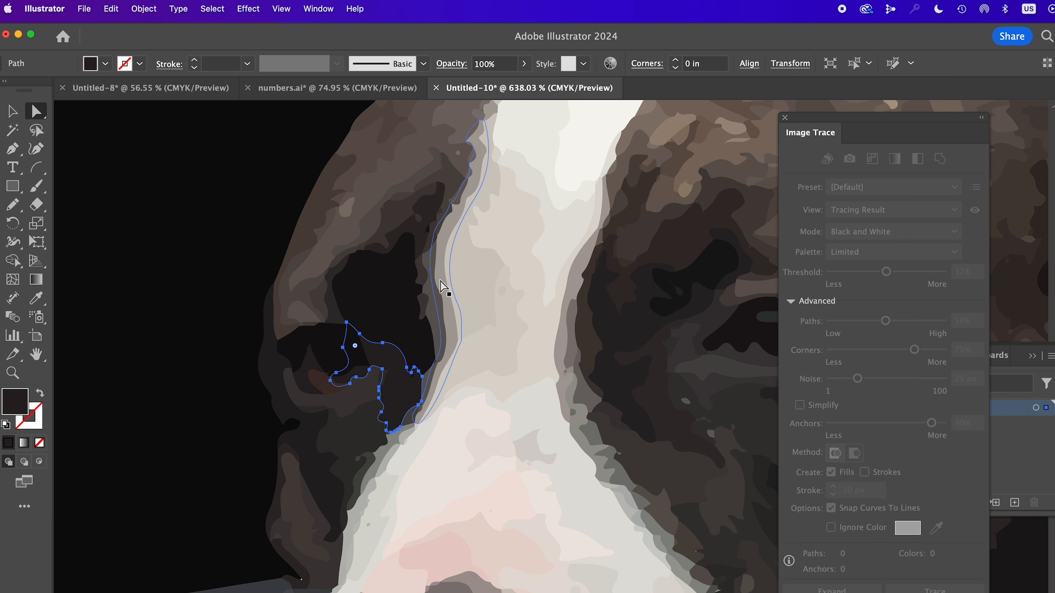
{"action": "key", "text": "super+0"}
{"action": "left_click", "coordinate": [13, 112]}
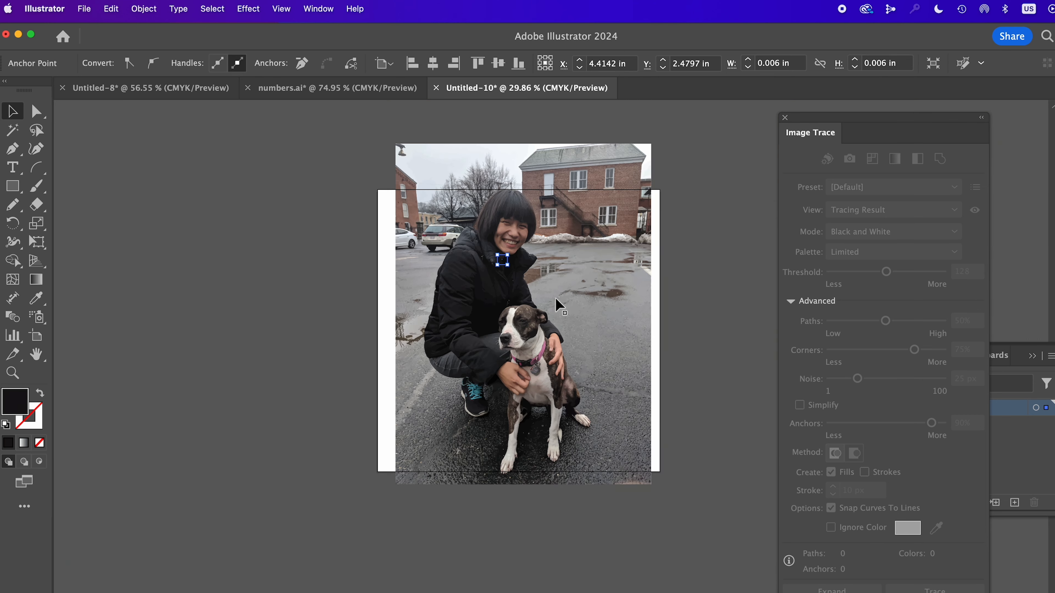
Select the whole expanded photo group to show its traced paths
{"action": "left_click", "coordinate": [559, 307]}
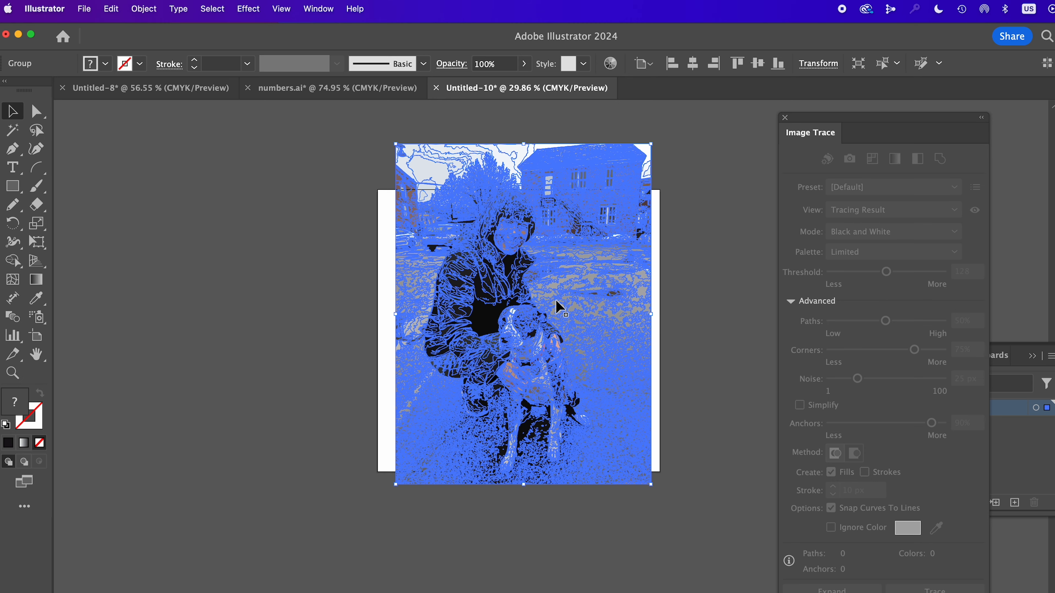
{"action": "scroll", "coordinate": [558, 308], "scroll_direction": "up", "scroll_amount": 3}
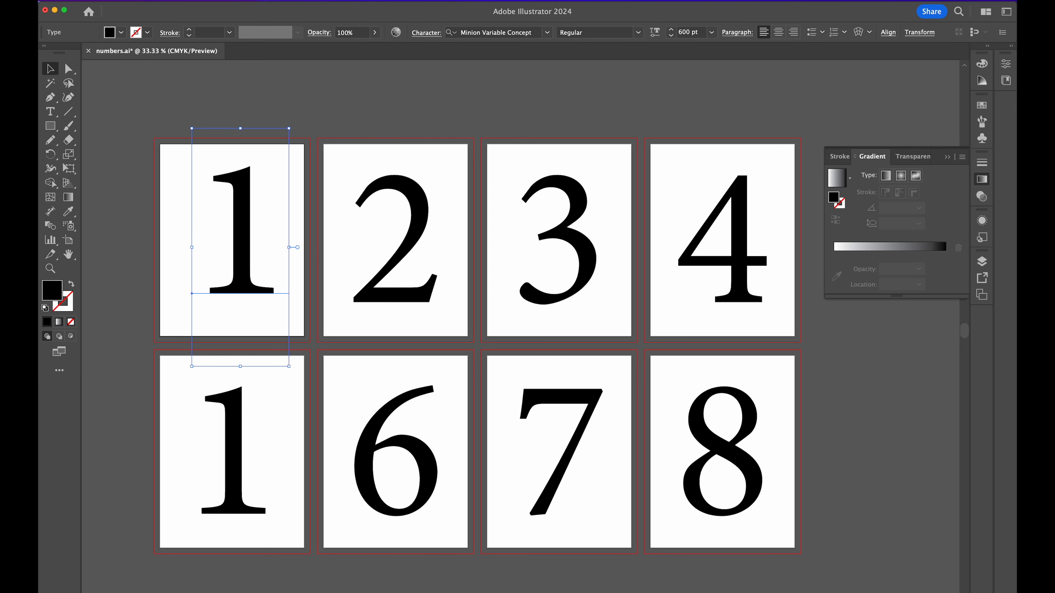
Try converting the live numeral 1 on the first artboard to outlines, and undo the conversion
{"action": "left_click", "coordinate": [179, 3]}
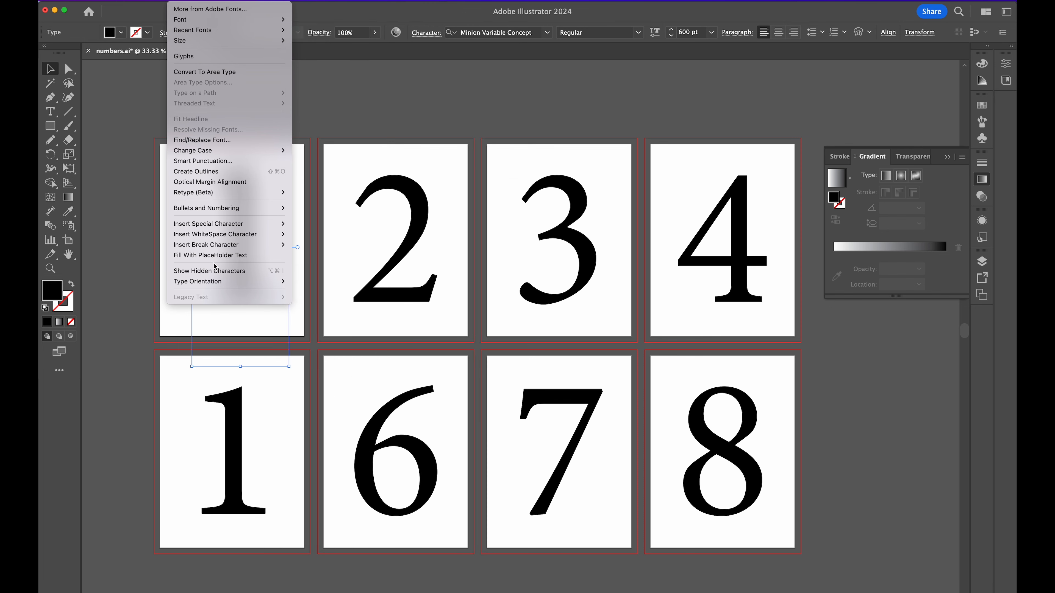
{"action": "left_click", "coordinate": [206, 171]}
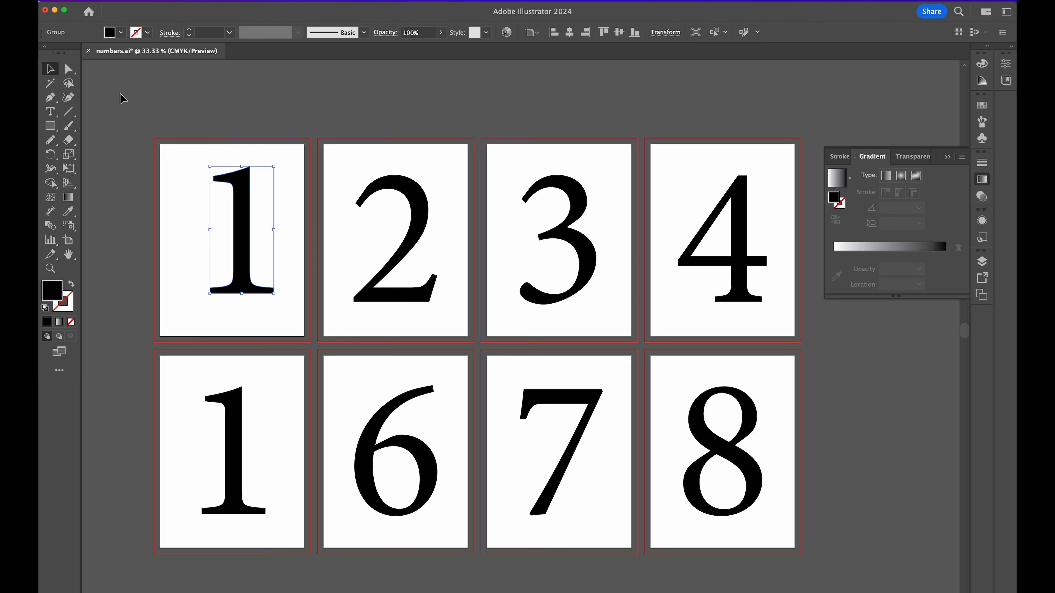
{"action": "key", "text": "super+z"}
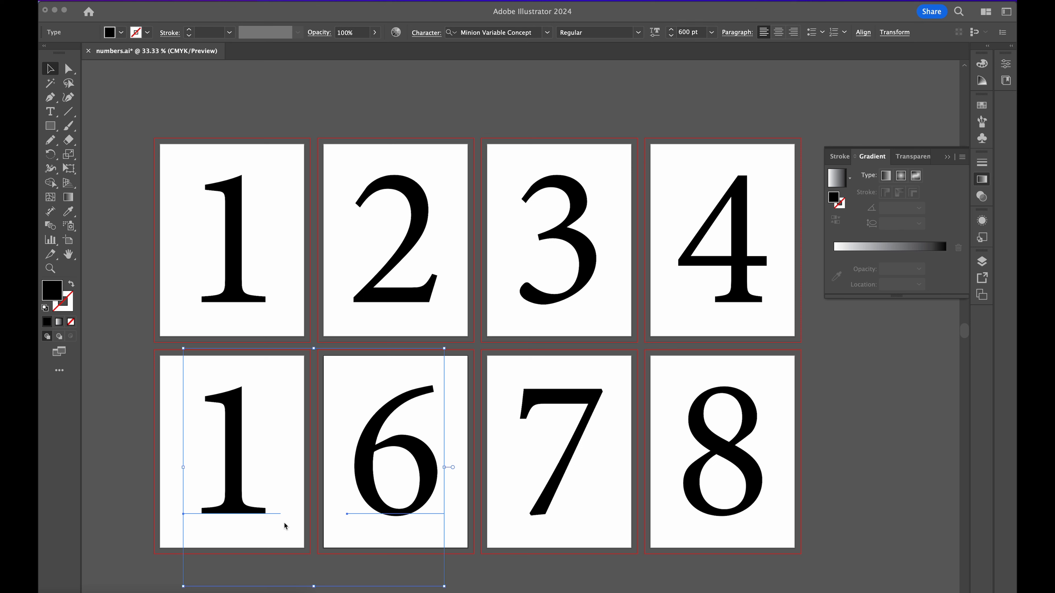
Shift the numeral 1 on the first artboard slightly up and to the right, and convert it to outlines
{"action": "left_click", "coordinate": [67, 74]}
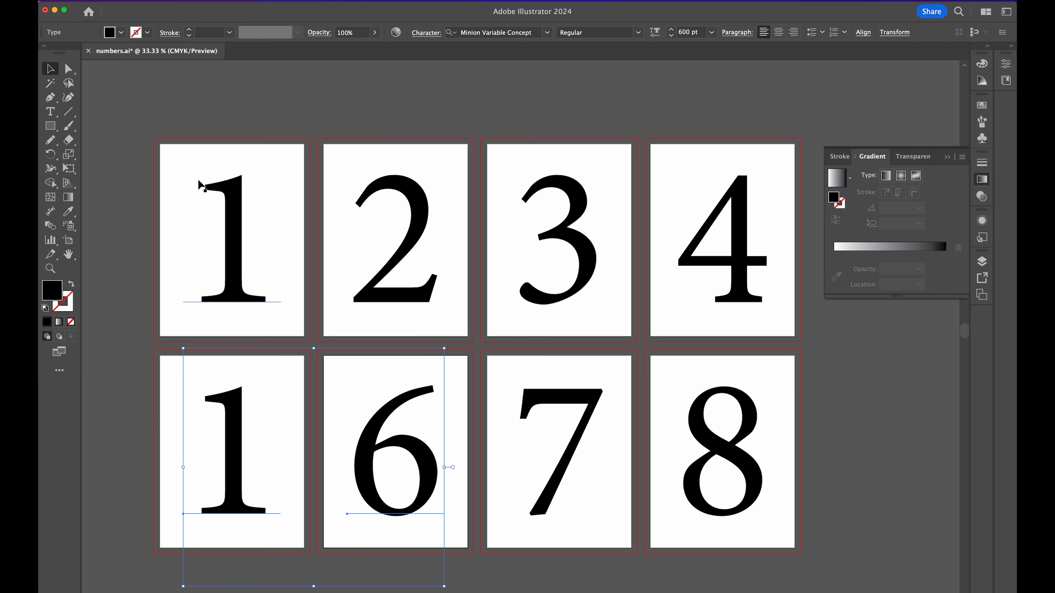
{"action": "left_click", "coordinate": [231, 218]}
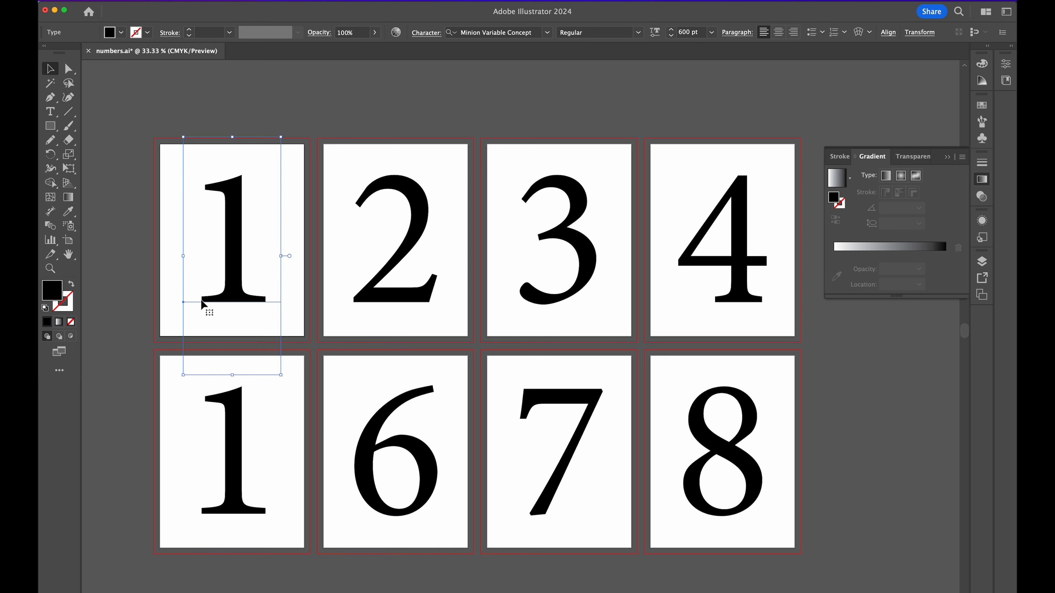
{"action": "mouse_move", "coordinate": [202, 305]}
{"action": "left_mouse_down"}
{"action": "mouse_move", "coordinate": [216, 312]}
{"action": "mouse_move", "coordinate": [210, 294]}
{"action": "left_mouse_up"}
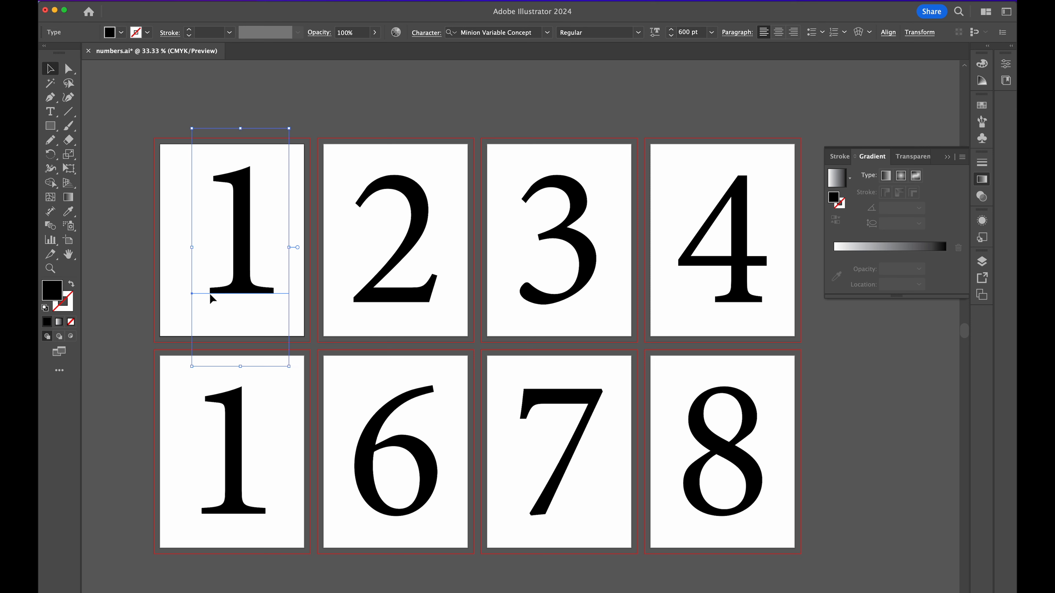
{"action": "left_click", "coordinate": [57, 79]}
{"action": "left_click", "coordinate": [51, 70]}
{"action": "key", "text": "shift+super+o"}
{"action": "key", "text": "a"}
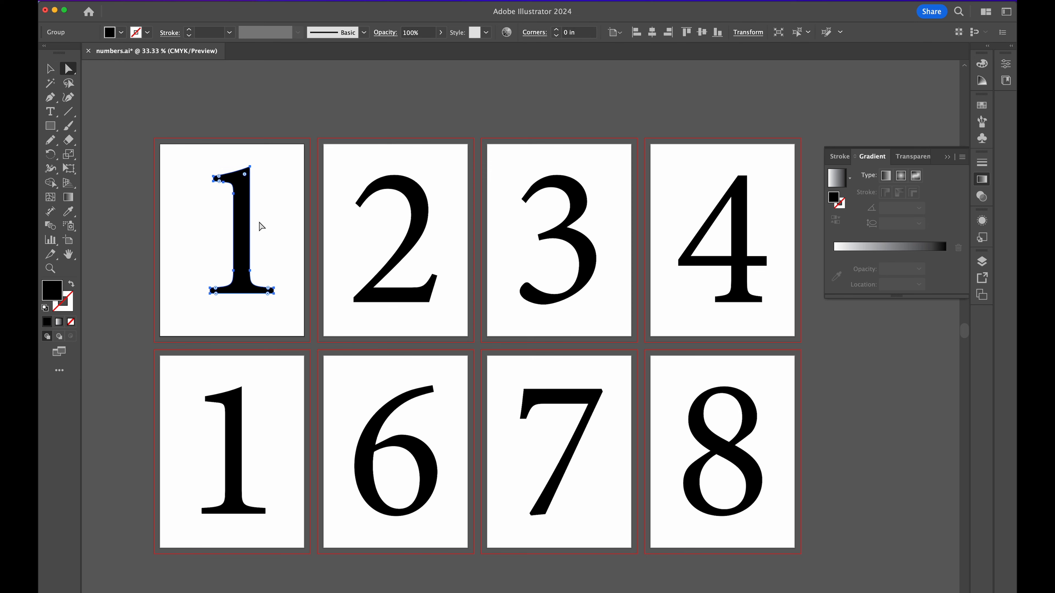
Reshape the outlined 1 by rounding its corners and pulling the upper anchor of its stem's left edge down and outward
{"action": "scroll", "coordinate": [248, 218], "scroll_direction": "up", "scroll_amount": 5}
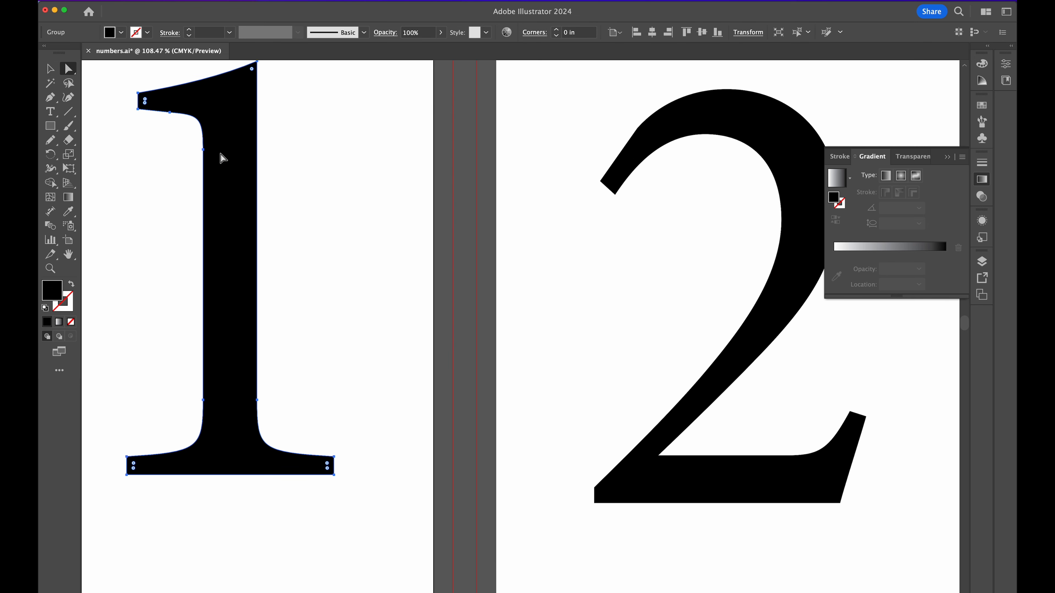
{"action": "left_click", "coordinate": [202, 150]}
{"action": "left_click_drag", "start_coordinate": [202, 150], "coordinate": [172, 170]}
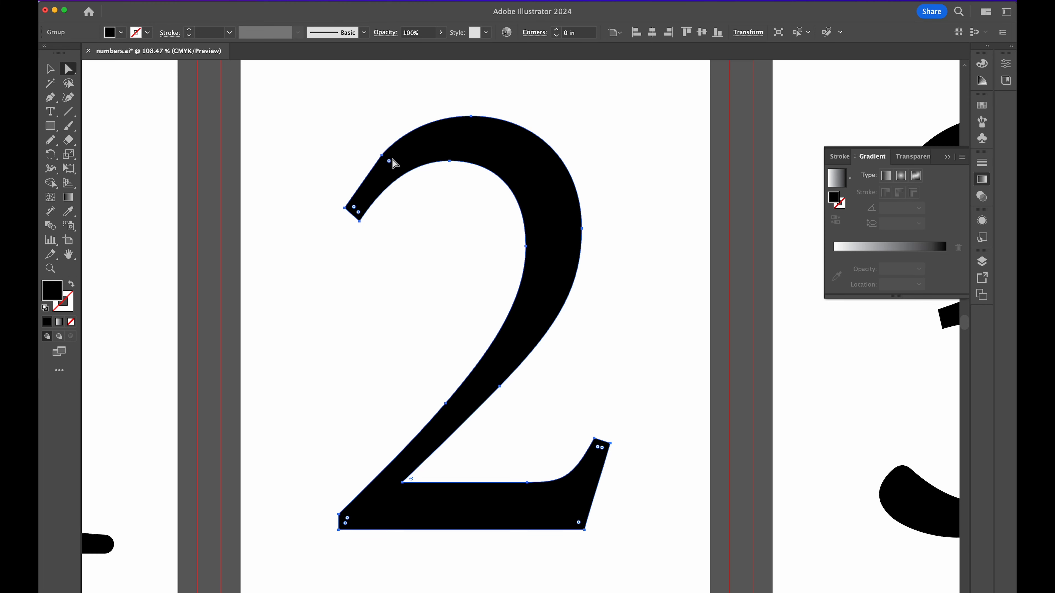
Distort the outlined 2 by moving the anchor points and handles of its base, upper hook and curved stem with Direct Selection
{"action": "left_click", "coordinate": [472, 117]}
{"action": "left_click", "coordinate": [478, 333]}
{"action": "left_click_drag", "start_coordinate": [338, 515], "coordinate": [248, 402]}
{"action": "mouse_move", "coordinate": [284, 367]}
{"action": "left_mouse_down"}
{"action": "mouse_move", "coordinate": [287, 379]}
{"action": "mouse_move", "coordinate": [264, 327]}
{"action": "left_mouse_up"}
{"action": "left_click_drag", "start_coordinate": [360, 221], "coordinate": [391, 329]}
{"action": "left_click_drag", "start_coordinate": [344, 208], "coordinate": [311, 347]}
{"action": "left_click_drag", "start_coordinate": [437, 165], "coordinate": [429, 162]}
{"action": "left_click_drag", "start_coordinate": [448, 160], "coordinate": [508, 98]}
{"action": "left_click_drag", "start_coordinate": [525, 245], "coordinate": [546, 255]}
{"action": "left_click", "coordinate": [500, 386]}
{"action": "left_click_drag", "start_coordinate": [500, 385], "coordinate": [515, 397]}
{"action": "left_click", "coordinate": [572, 403]}
Draw a freehand red outline with a 3 pt stroke beside the numeral 1 using the Pencil tool
{"action": "scroll", "coordinate": [517, 254], "scroll_direction": "down", "scroll_amount": 5}
{"action": "scroll", "coordinate": [517, 254], "scroll_direction": "left", "scroll_amount": 4}
{"action": "key", "text": "b"}
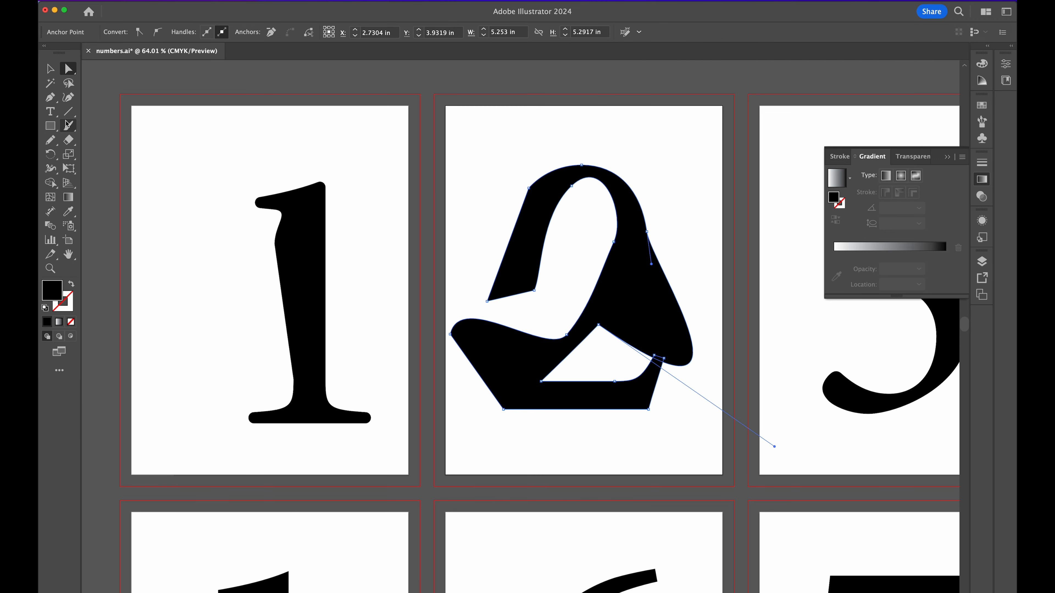
{"action": "key", "text": "n"}
{"action": "mouse_move", "coordinate": [204, 166]}
{"action": "left_mouse_down"}
{"action": "mouse_move", "coordinate": [175, 207]}
{"action": "mouse_move", "coordinate": [218, 239]}
{"action": "mouse_move", "coordinate": [225, 330]}
{"action": "mouse_move", "coordinate": [229, 281]}
{"action": "left_mouse_up"}
{"action": "mouse_move", "coordinate": [209, 143]}
{"action": "left_mouse_down"}
{"action": "mouse_move", "coordinate": [293, 125]}
{"action": "mouse_move", "coordinate": [266, 256]}
{"action": "left_mouse_up"}
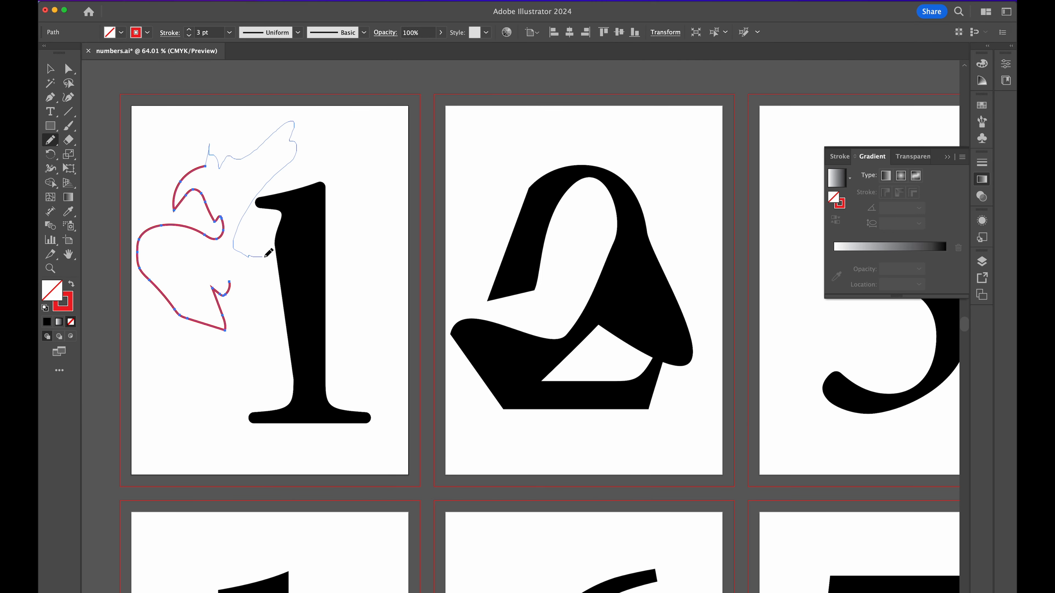
{"action": "left_click_drag", "start_coordinate": [238, 273], "coordinate": [229, 280]}
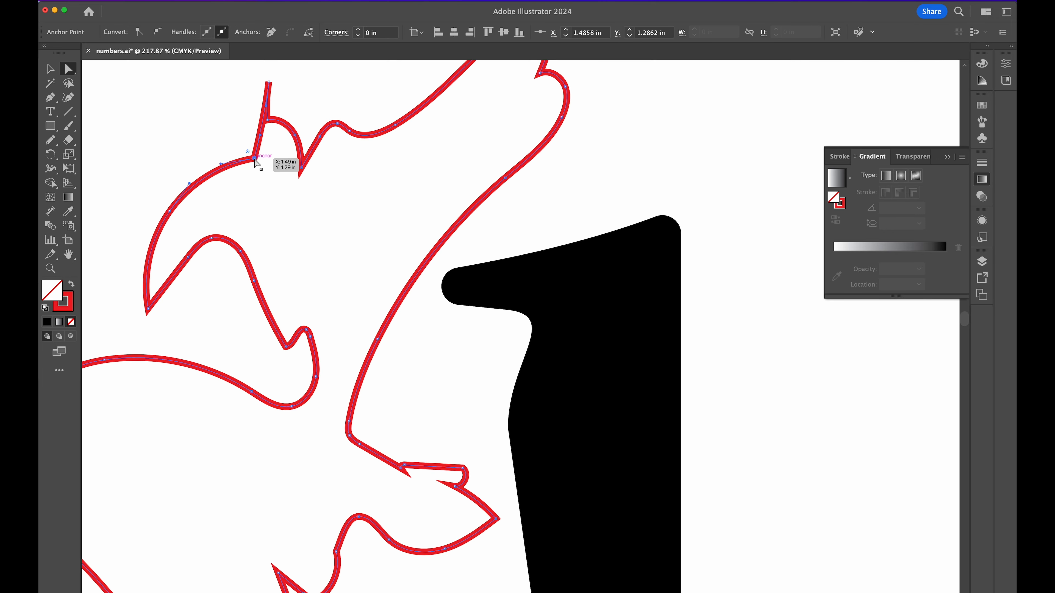
Reshape the upper-left part of the red pencil path by moving four of its anchor points into sharp spikes
{"action": "mouse_move", "coordinate": [254, 157]}
{"action": "left_mouse_down"}
{"action": "mouse_move", "coordinate": [218, 128]}
{"action": "mouse_move", "coordinate": [309, 92]}
{"action": "left_mouse_up"}
{"action": "left_click_drag", "start_coordinate": [295, 134], "coordinate": [292, 245]}
{"action": "left_click_drag", "start_coordinate": [337, 123], "coordinate": [381, 78]}
{"action": "left_click_drag", "start_coordinate": [381, 140], "coordinate": [317, 456]}
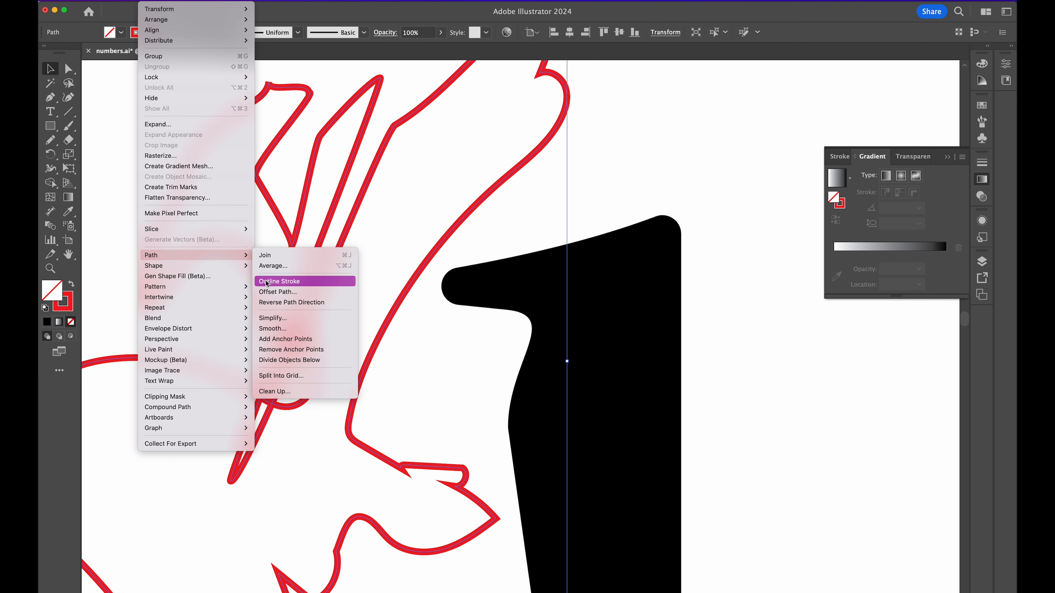
Convert the red path into a filled shape with Outline Stroke and pull edge anchors at its upper left outward to thicken it
{"action": "left_click", "coordinate": [267, 282]}
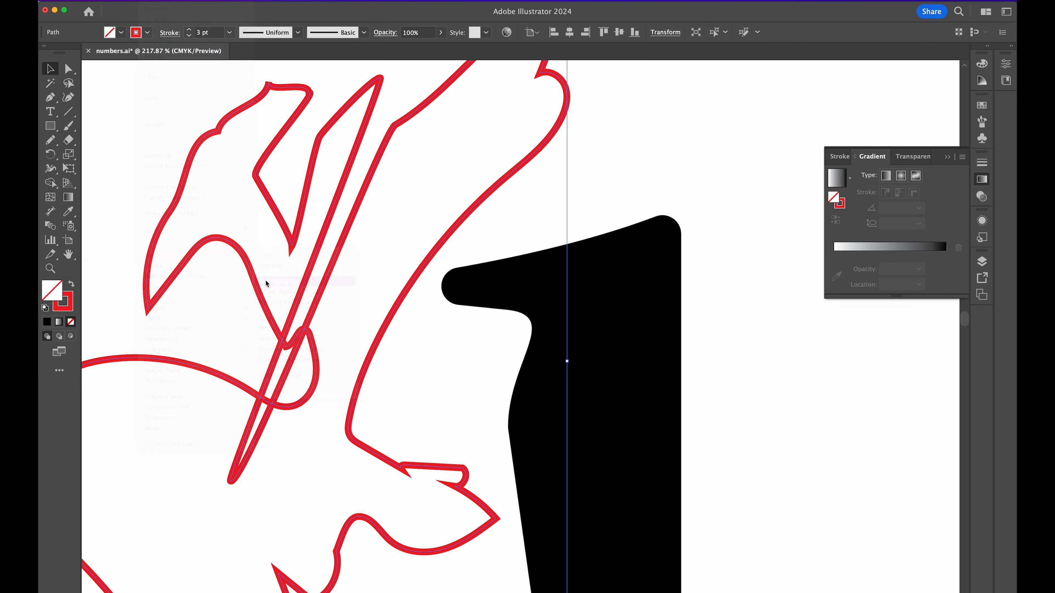
{"action": "left_click", "coordinate": [69, 72]}
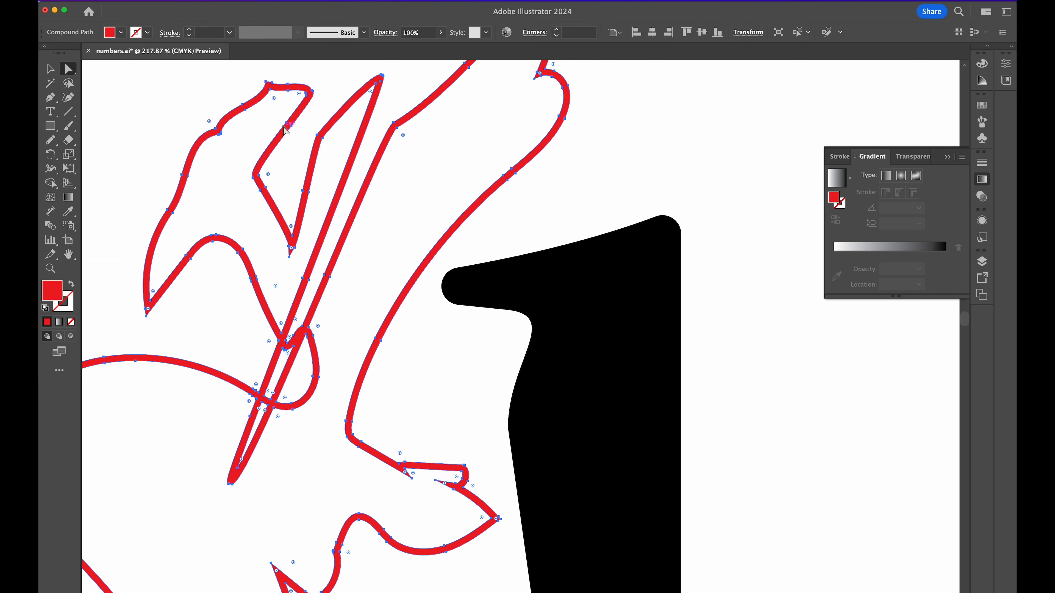
{"action": "left_click_drag", "start_coordinate": [290, 125], "coordinate": [116, 195]}
{"action": "left_click_drag", "start_coordinate": [167, 210], "coordinate": [124, 228]}
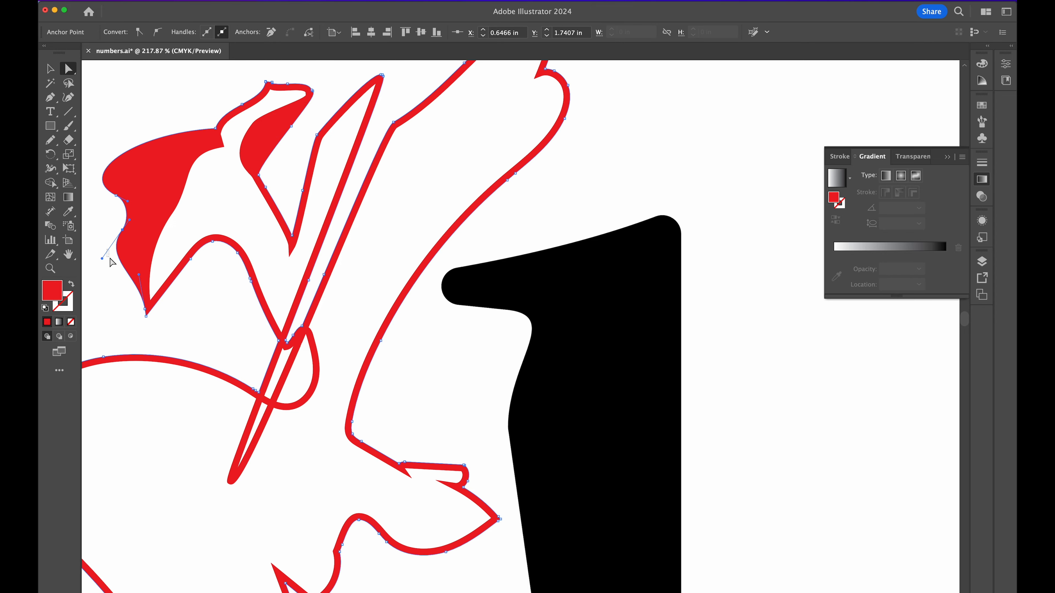
{"action": "left_click", "coordinate": [108, 254]}
Thicken the upper spikes and wing tip of the red shape by moving anchor points and handles along their edges
{"action": "scroll", "coordinate": [268, 215], "scroll_direction": "up", "scroll_amount": 5}
{"action": "left_click_drag", "start_coordinate": [337, 201], "coordinate": [350, 178]}
{"action": "left_click_drag", "start_coordinate": [303, 238], "coordinate": [293, 233]}
{"action": "left_click_drag", "start_coordinate": [296, 262], "coordinate": [288, 264]}
{"action": "left_click_drag", "start_coordinate": [380, 227], "coordinate": [376, 215]}
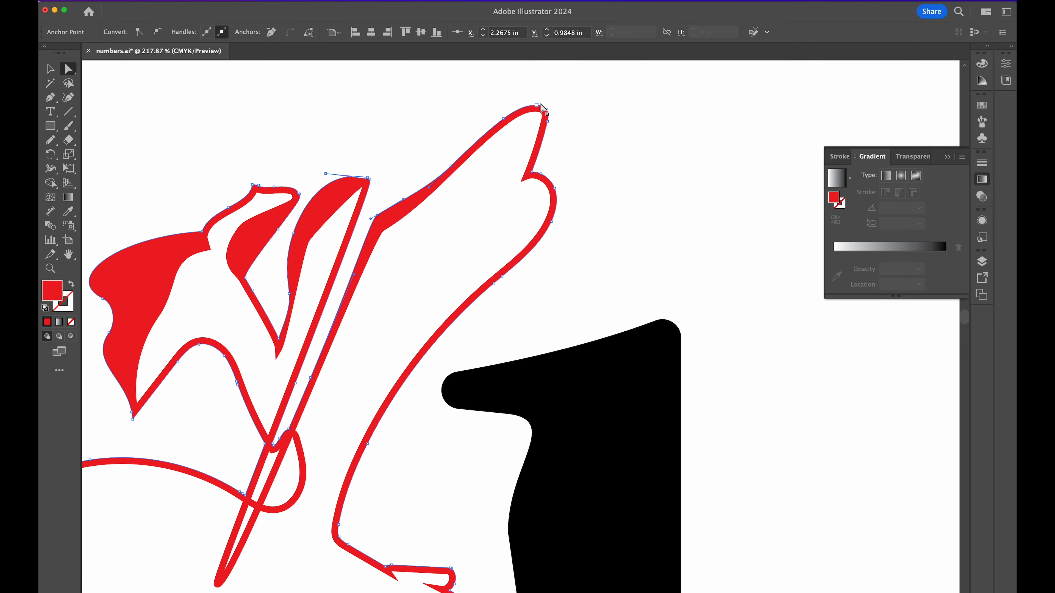
{"action": "left_click_drag", "start_coordinate": [537, 105], "coordinate": [550, 74]}
{"action": "left_click_drag", "start_coordinate": [503, 119], "coordinate": [486, 86]}
{"action": "left_click_drag", "start_coordinate": [447, 171], "coordinate": [370, 96]}
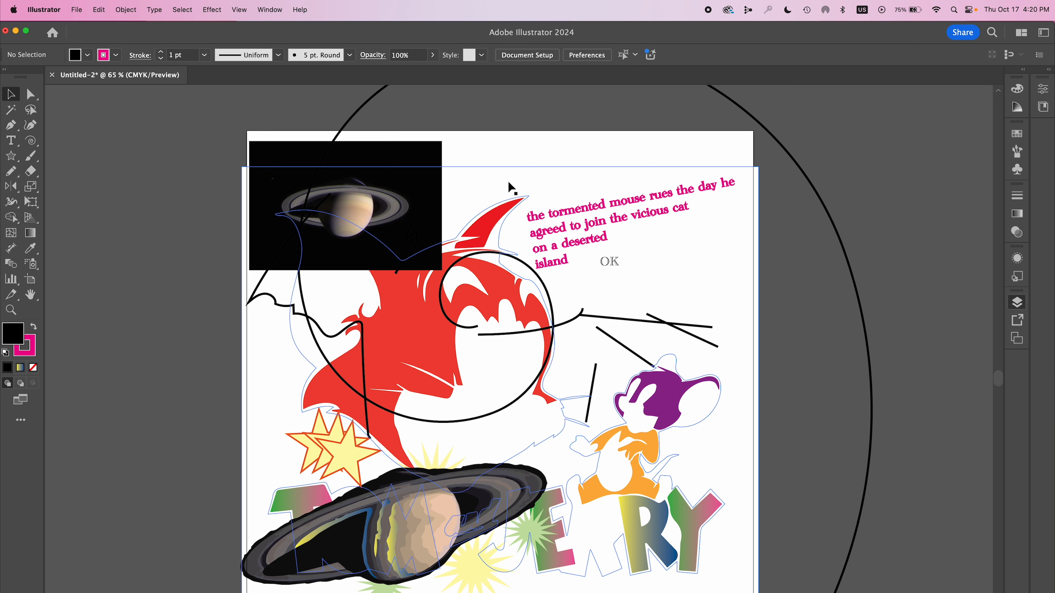
Display the cartoon and Saturn artwork in Outline view and examine its paths up close
{"action": "left_click", "coordinate": [267, 10]}
{"action": "mouse_move", "coordinate": [239, 10]}
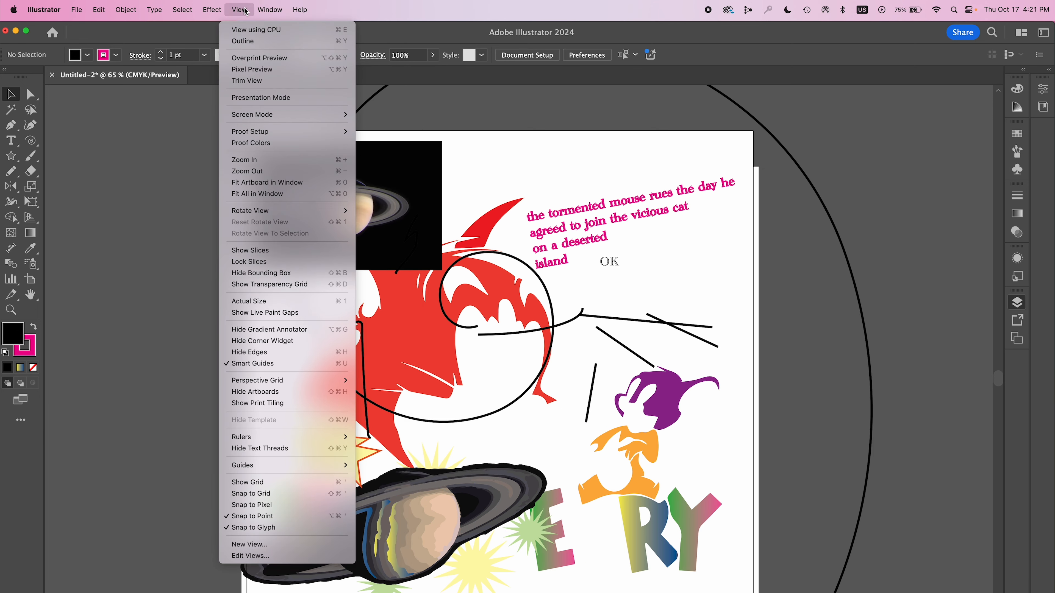
{"action": "left_click", "coordinate": [245, 41]}
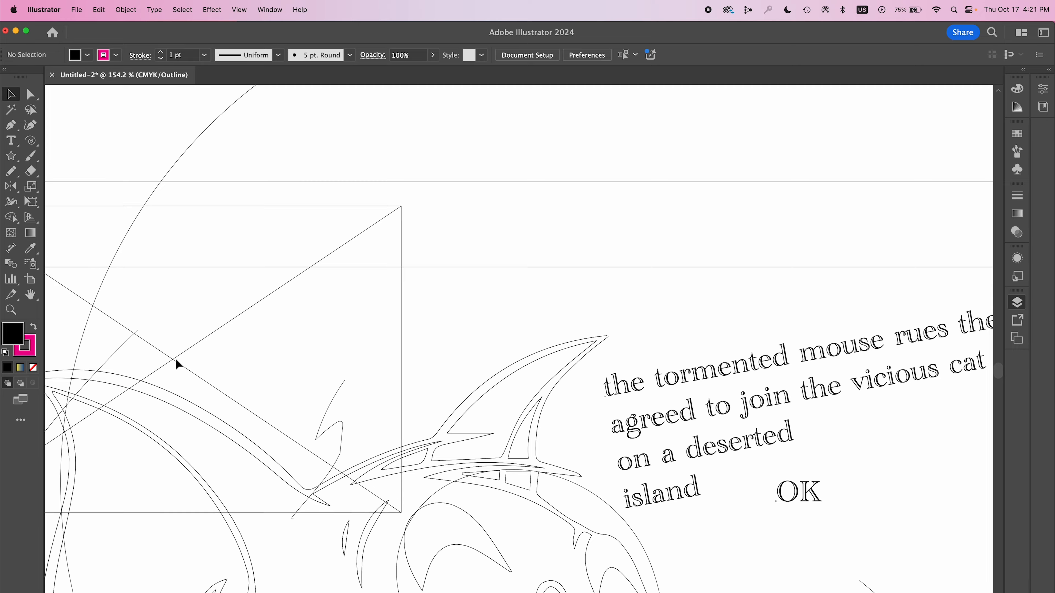
{"action": "scroll", "coordinate": [177, 364], "scroll_direction": "down", "scroll_amount": 3}
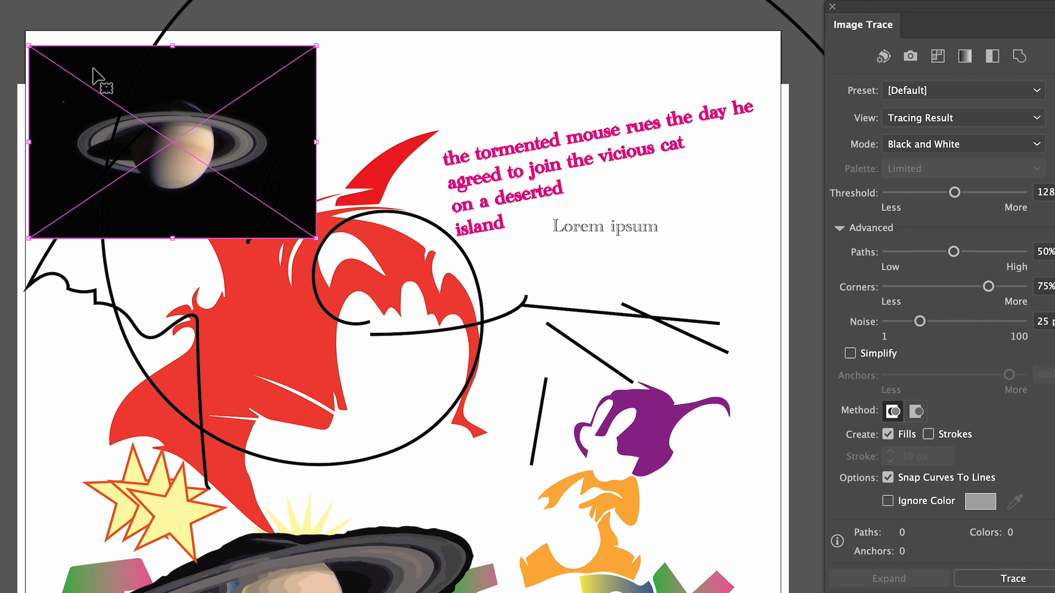
Apply the High Fidelity Photo tracing preset to the placed Saturn image
{"action": "left_click", "coordinate": [1003, 92]}
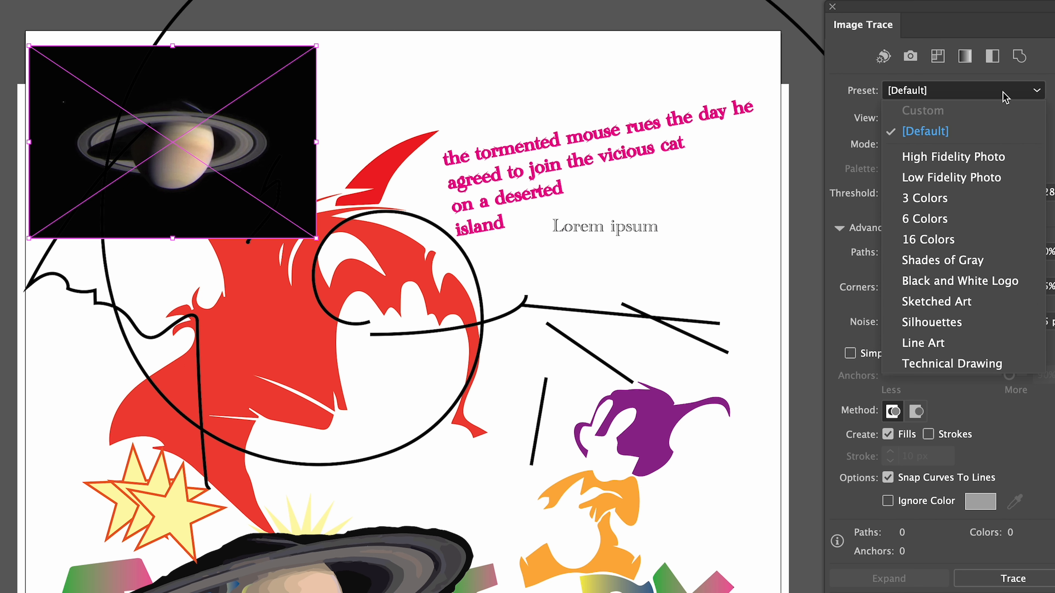
{"action": "left_click", "coordinate": [967, 158]}
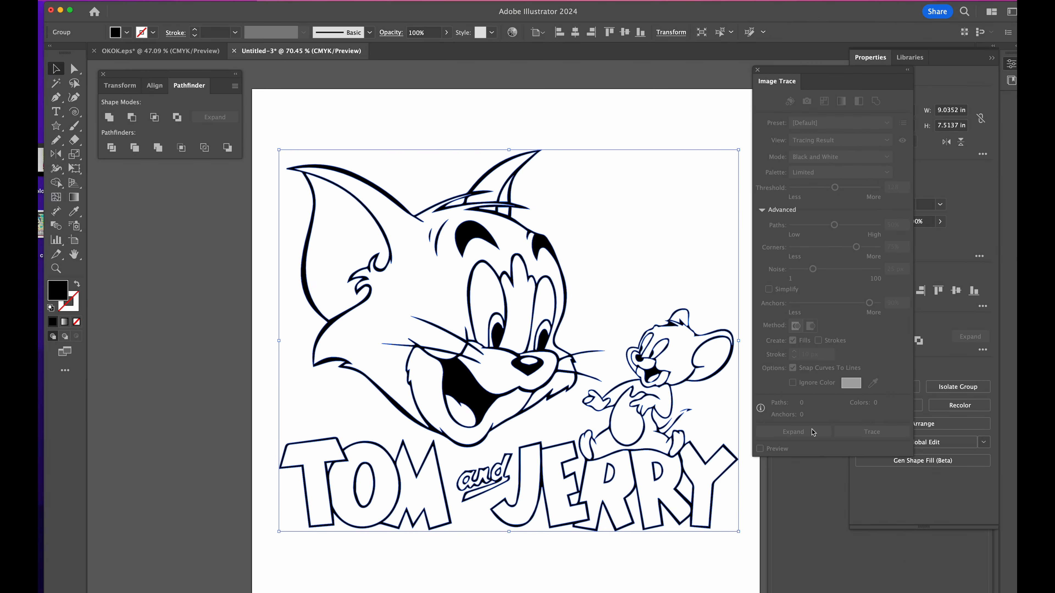
Close the Image Trace settings and make several overlapping, offset copies of the expanded Tom and Jerry artwork
{"action": "left_click", "coordinate": [757, 70]}
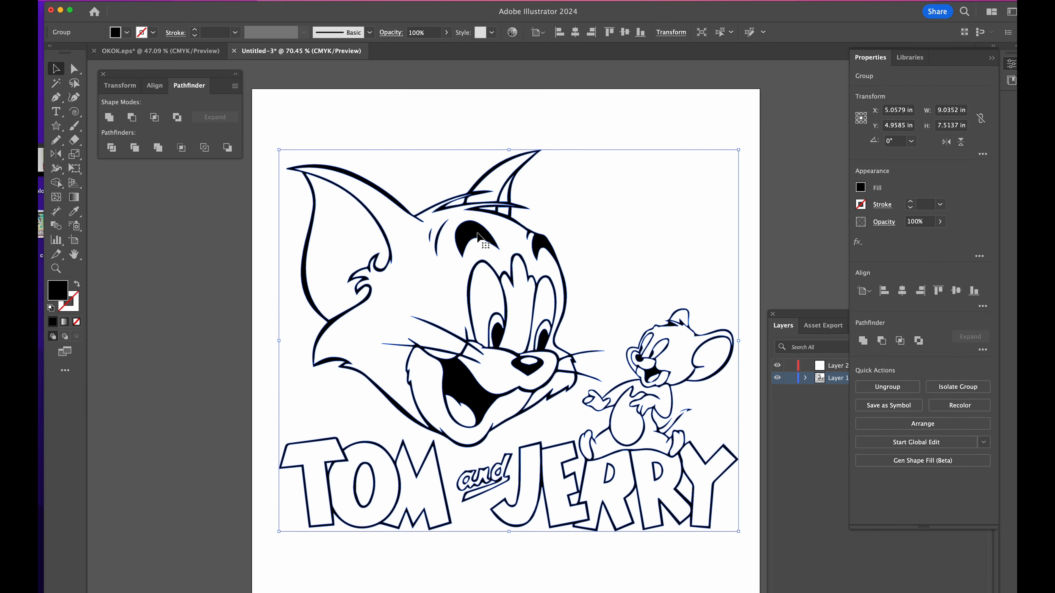
{"action": "left_click_drag", "start_coordinate": [465, 247], "coordinate": [509, 203]}
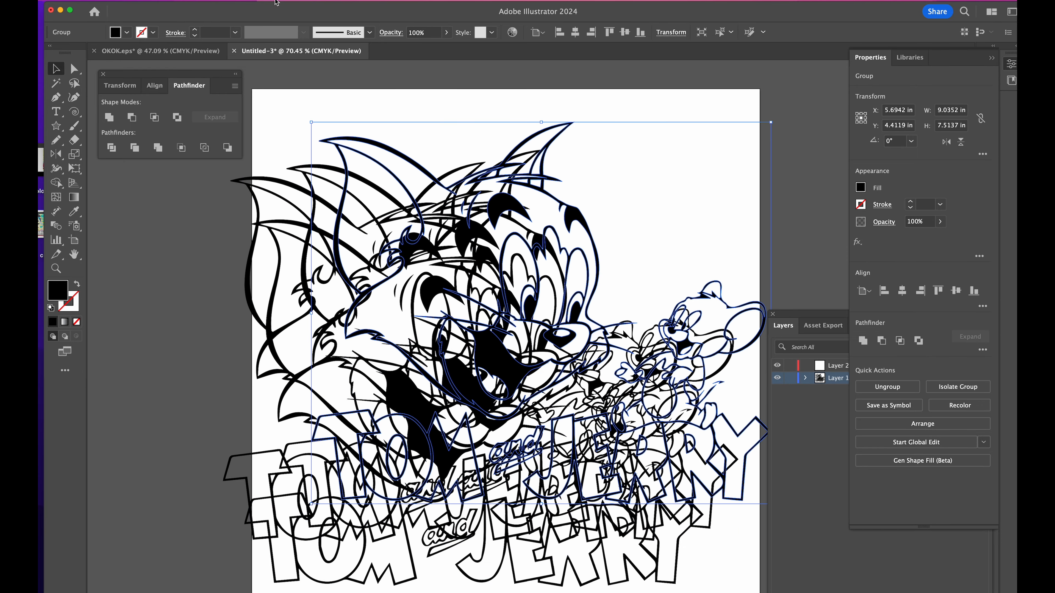
Show the overlapping Tom and Jerry copies in Outline view and merge them all with Pathfinder Unite
{"action": "left_click", "coordinate": [275, 3]}
{"action": "left_click", "coordinate": [287, 10]}
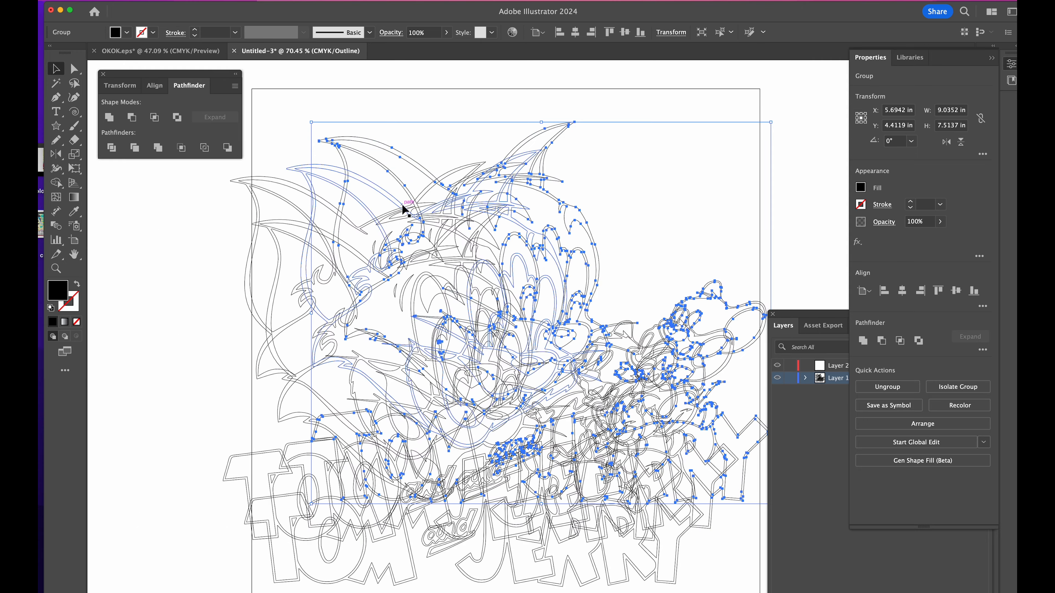
{"action": "scroll", "coordinate": [405, 210], "scroll_direction": "up", "scroll_amount": 5}
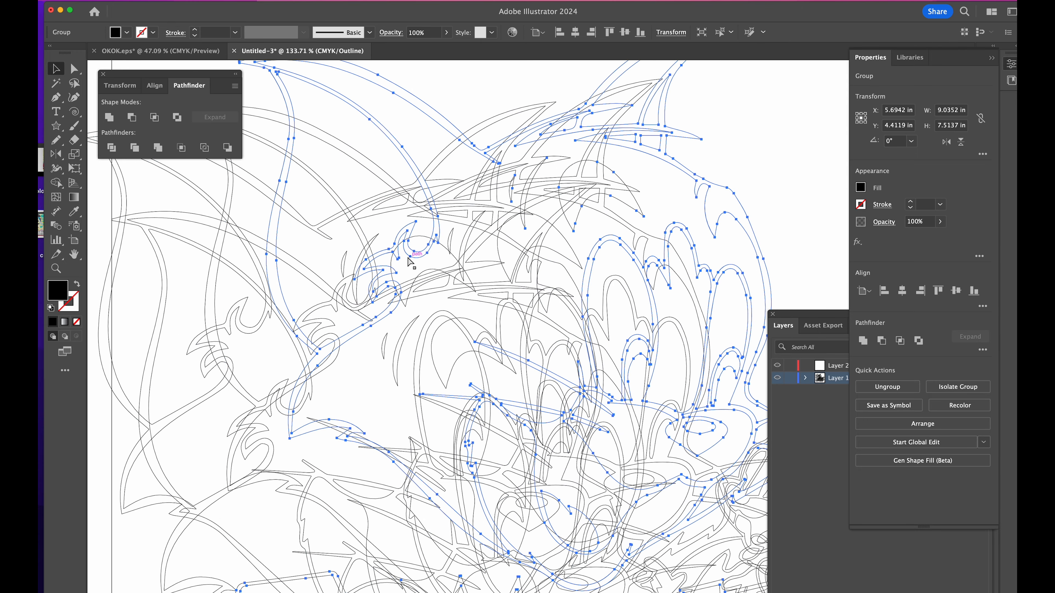
{"action": "key", "text": "super+a"}
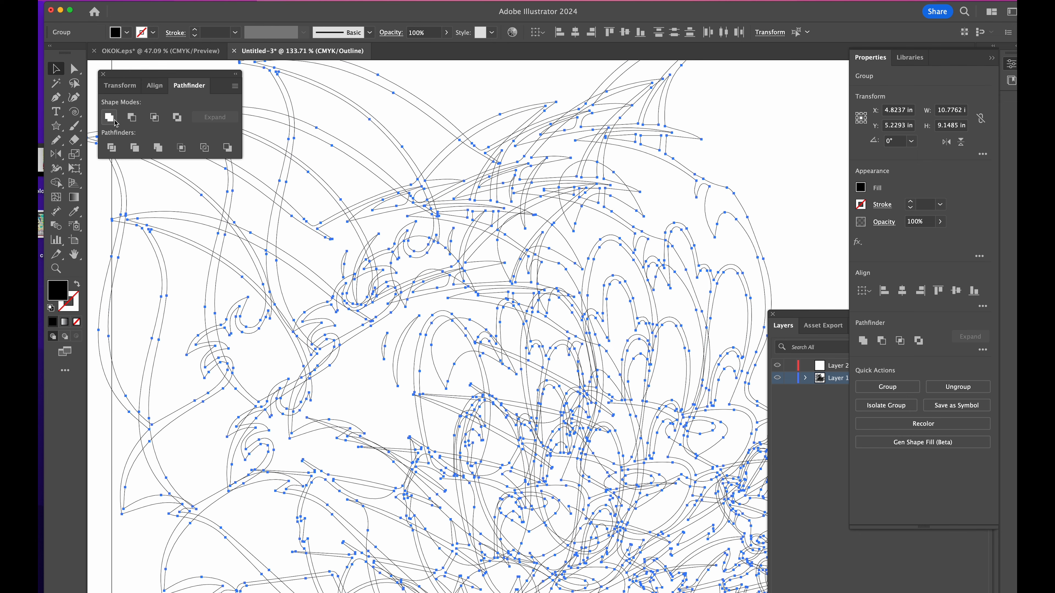
{"action": "left_click", "coordinate": [112, 119]}
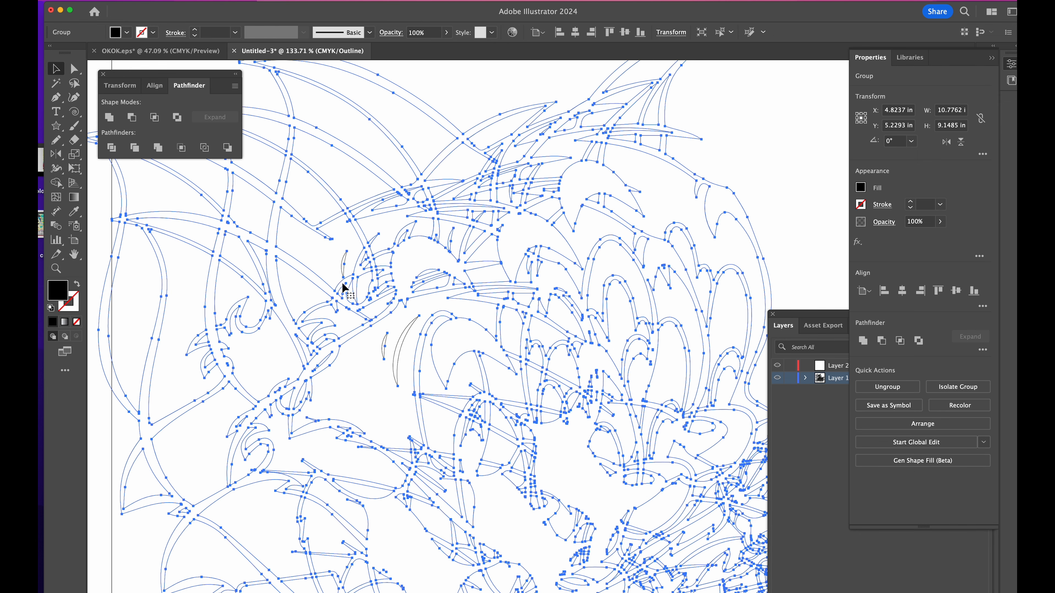
{"action": "scroll", "coordinate": [342, 283], "scroll_direction": "up", "scroll_amount": 3}
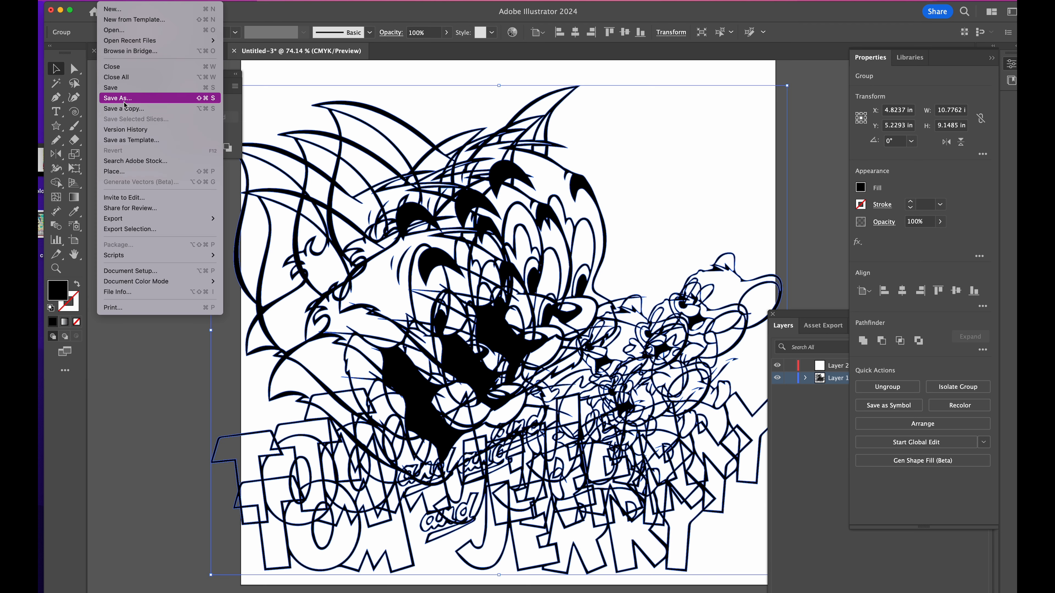
Save the merged artwork to the Desktop under the name "jerzey jerry" in Illustrator EPS format
{"action": "left_click", "coordinate": [125, 96]}
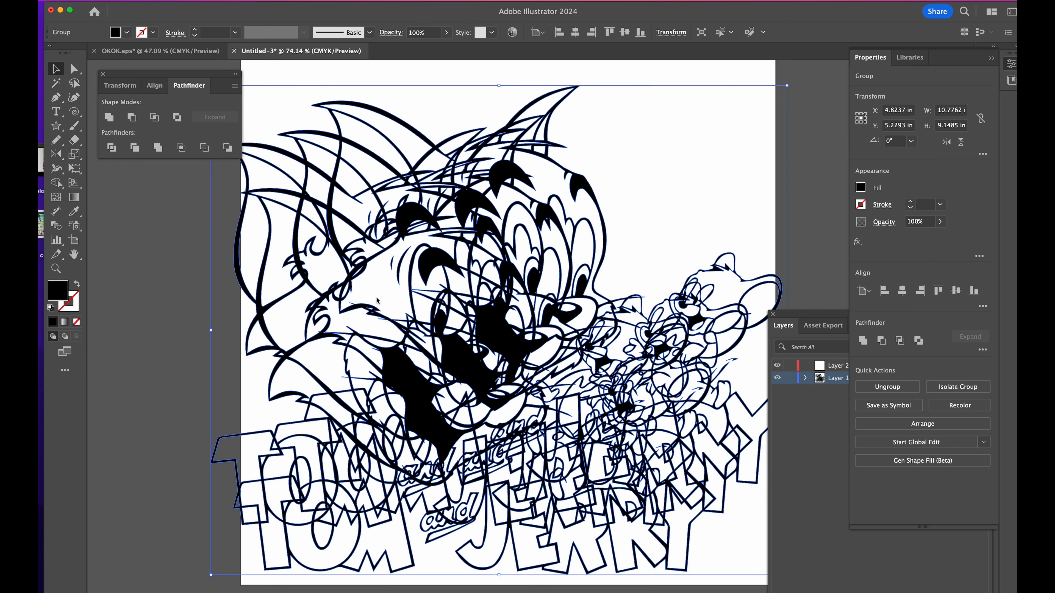
{"action": "type", "text": "jerzey jerry.ai"}
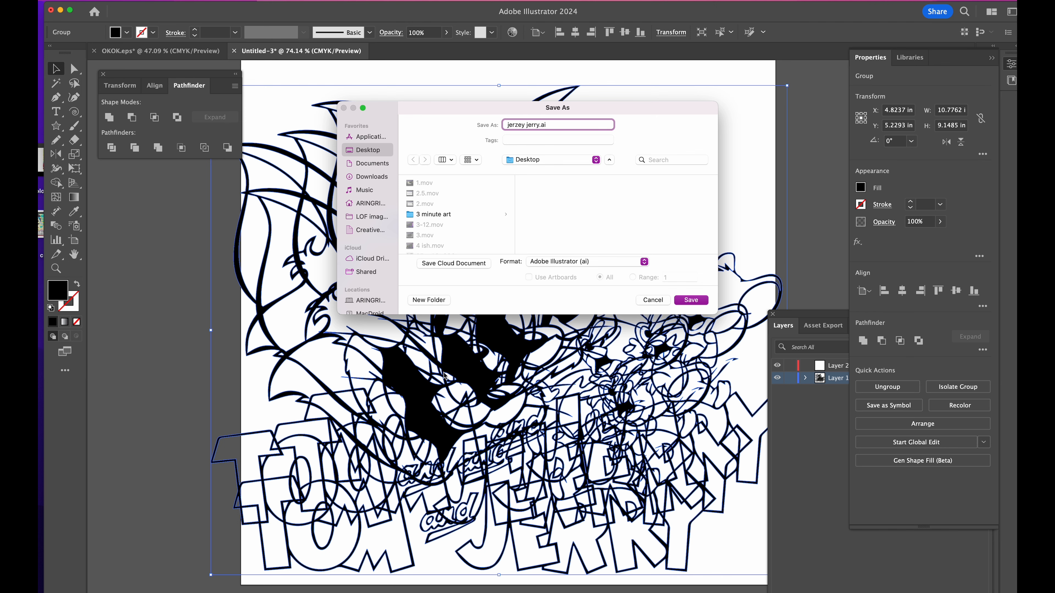
{"action": "left_click", "coordinate": [591, 263]}
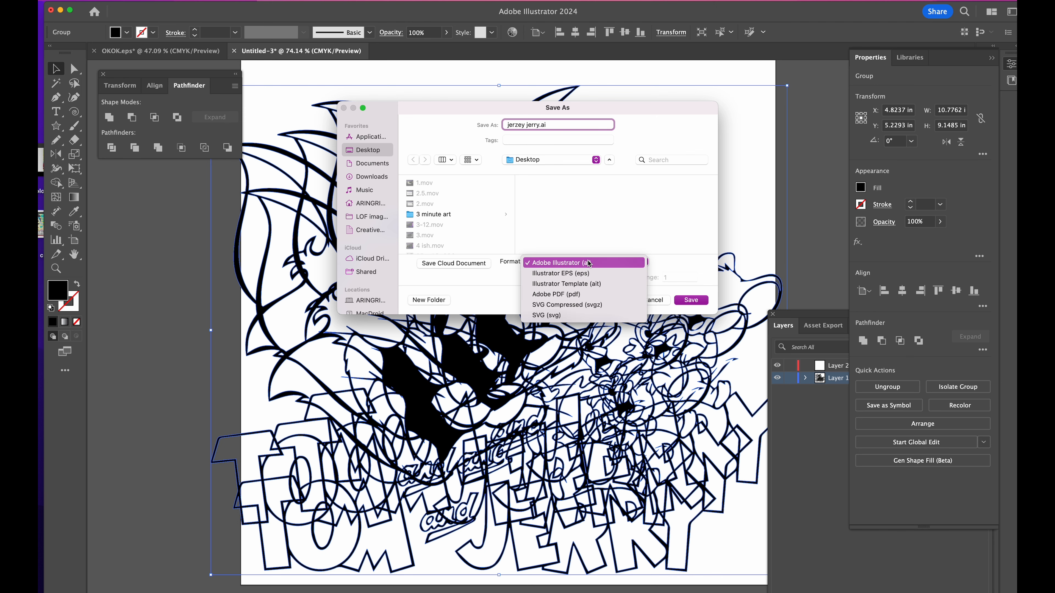
{"action": "left_click", "coordinate": [581, 270]}
{"action": "left_click", "coordinate": [691, 300]}
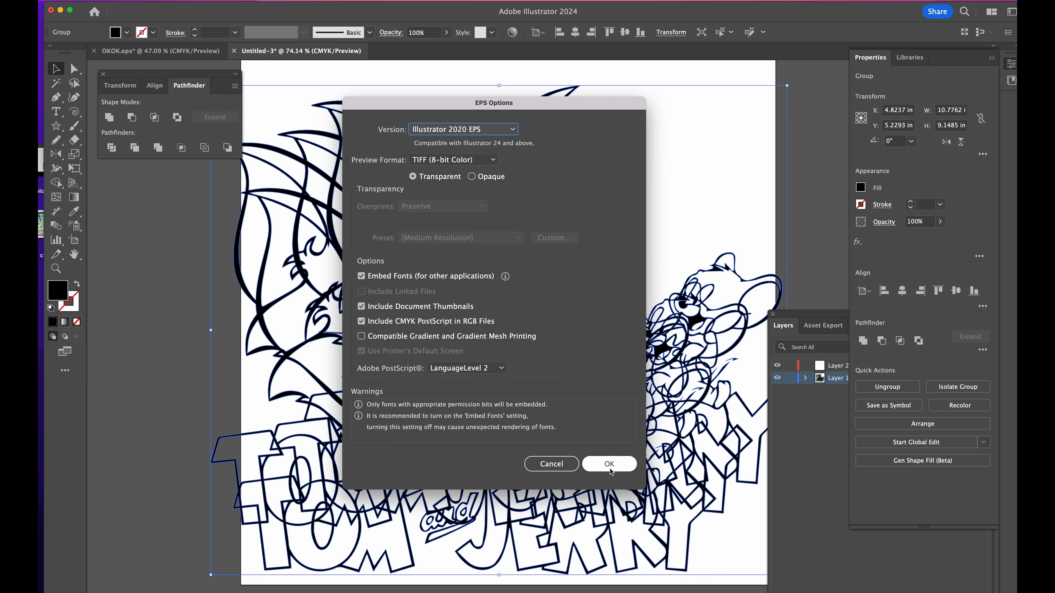